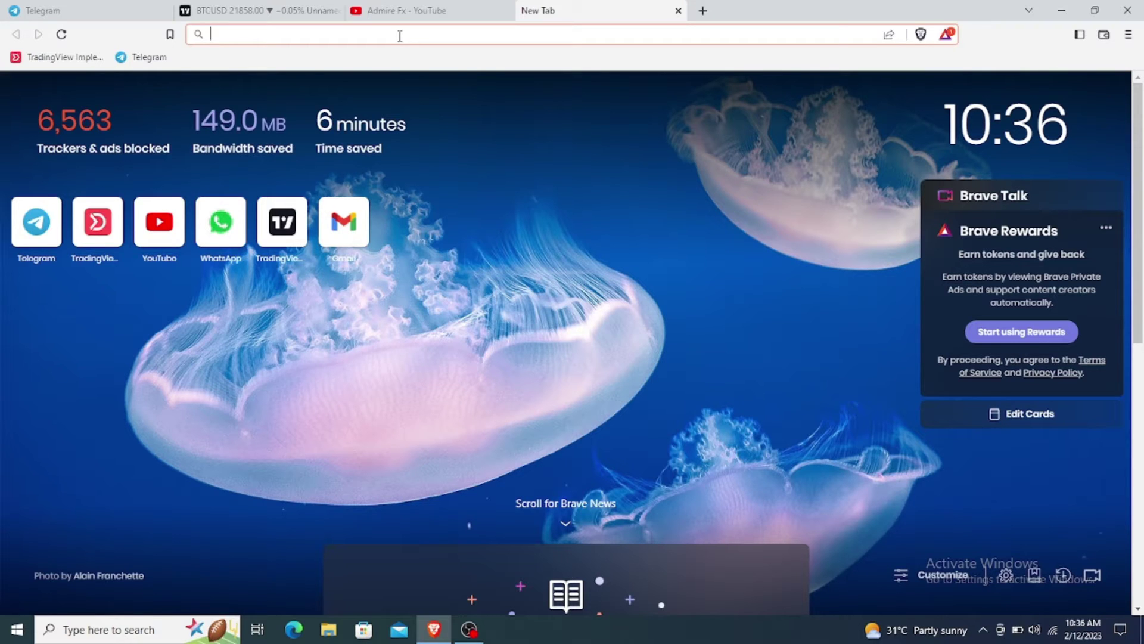
Open the Deriv TradingView site at tradingview.deriv.com in the empty browser tab
{"action": "type", "text": "tradingview.deriv.com"}
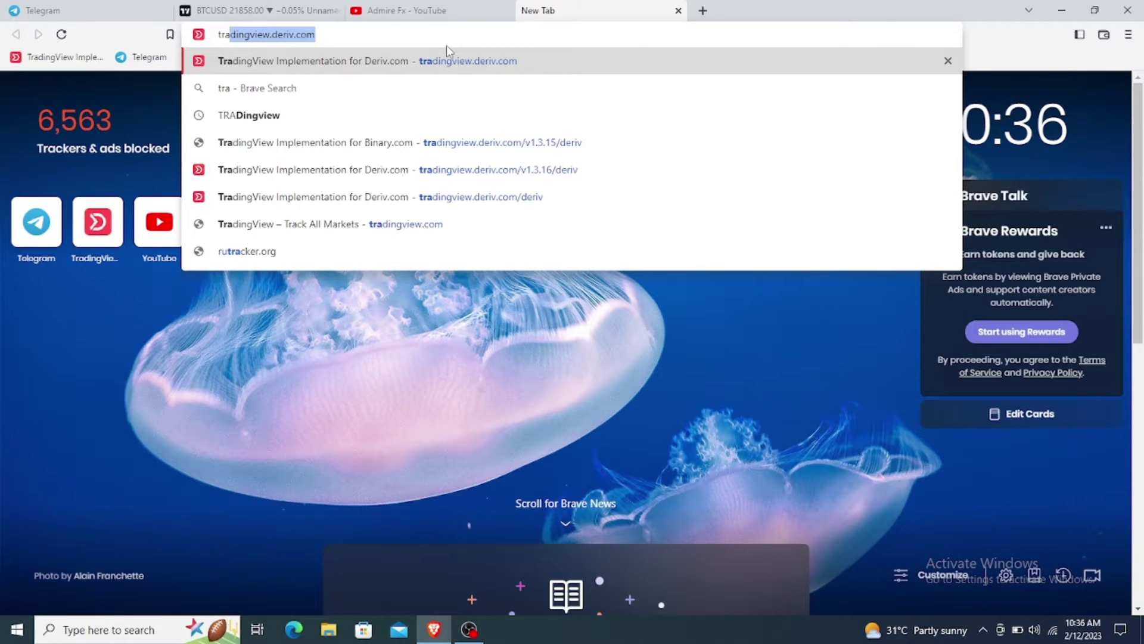
{"action": "key", "text": "Return"}
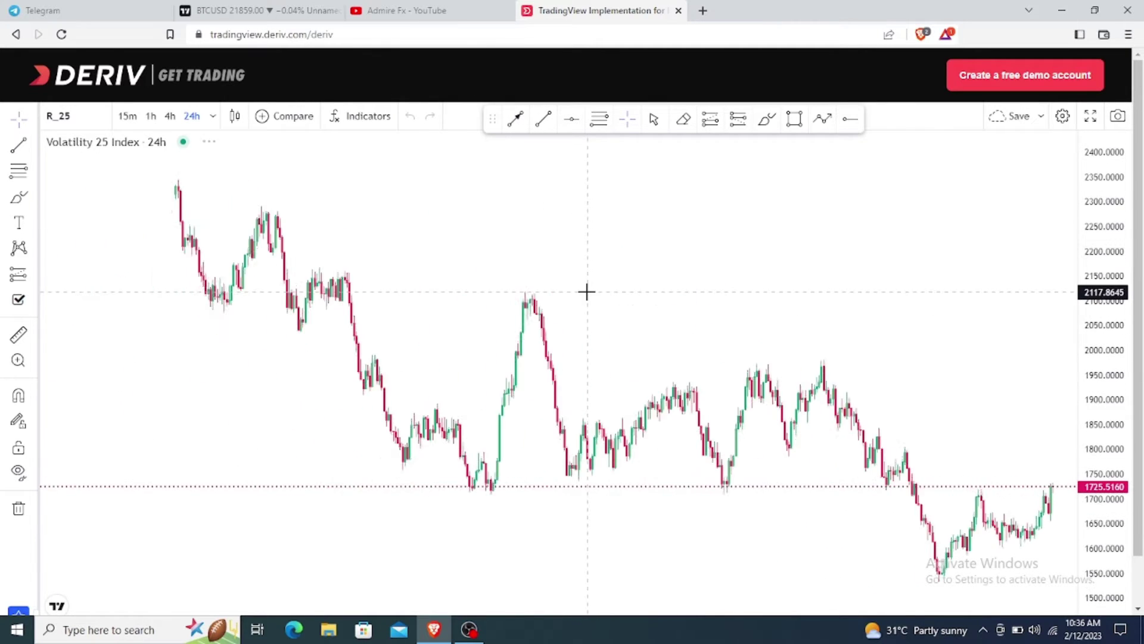
Examine the recent and older price history on the Volatility 25 Index 24h chart
{"action": "scroll", "coordinate": [587, 292], "scroll_direction": "up", "scroll_amount": 5}
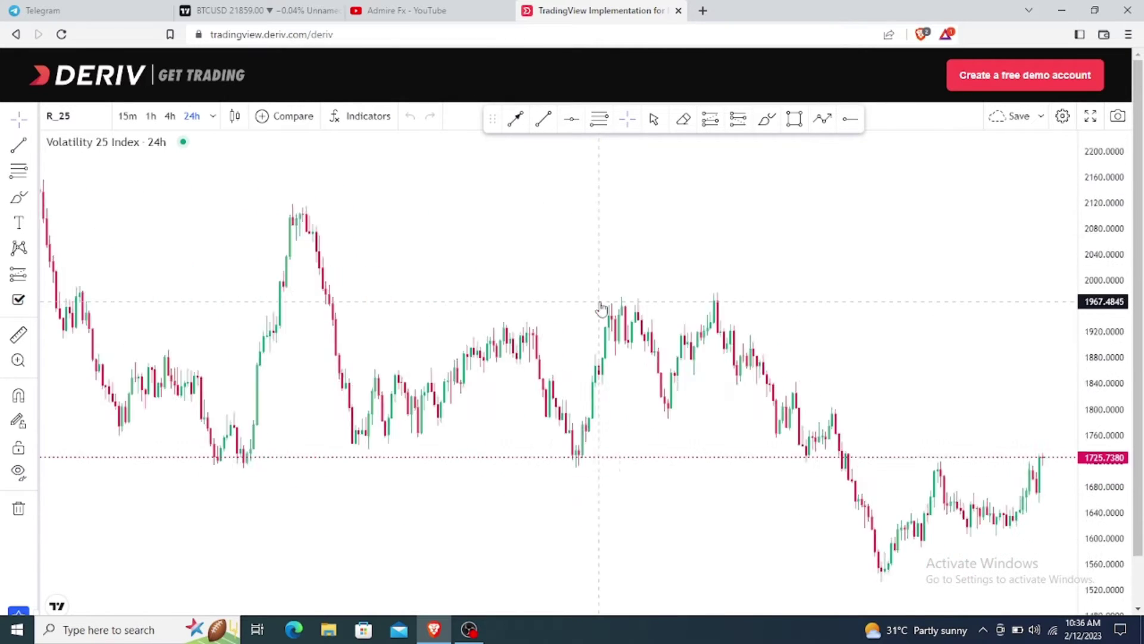
{"action": "scroll", "coordinate": [599, 304], "scroll_direction": "down", "scroll_amount": 4}
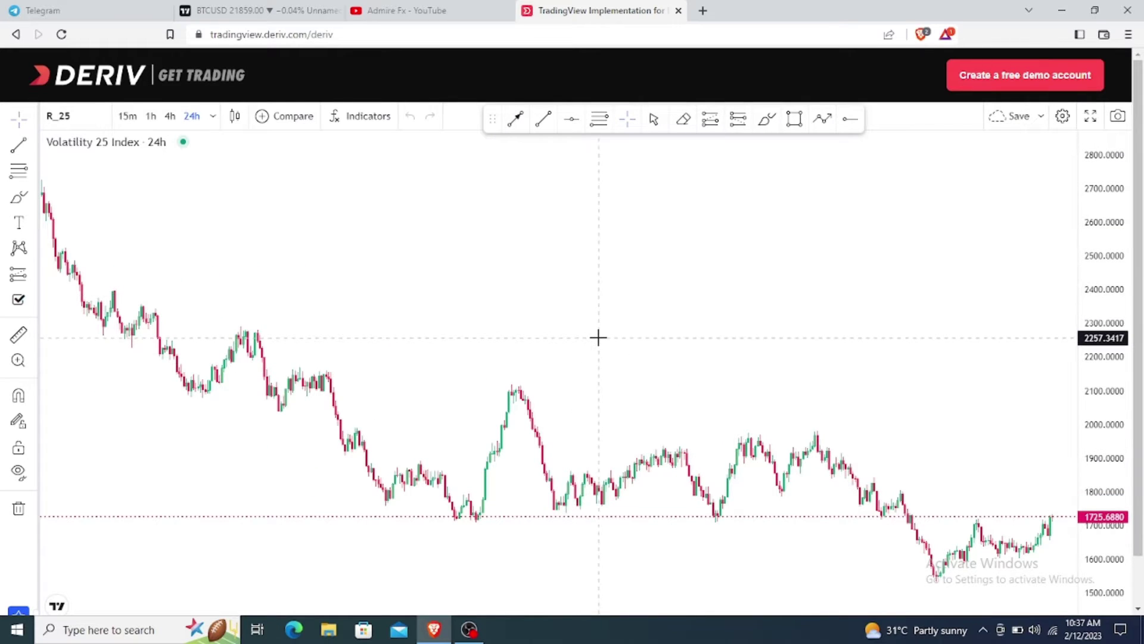
{"action": "scroll", "coordinate": [598, 336], "scroll_direction": "up", "scroll_amount": 3}
{"action": "scroll", "coordinate": [598, 337], "scroll_direction": "down", "scroll_amount": 3}
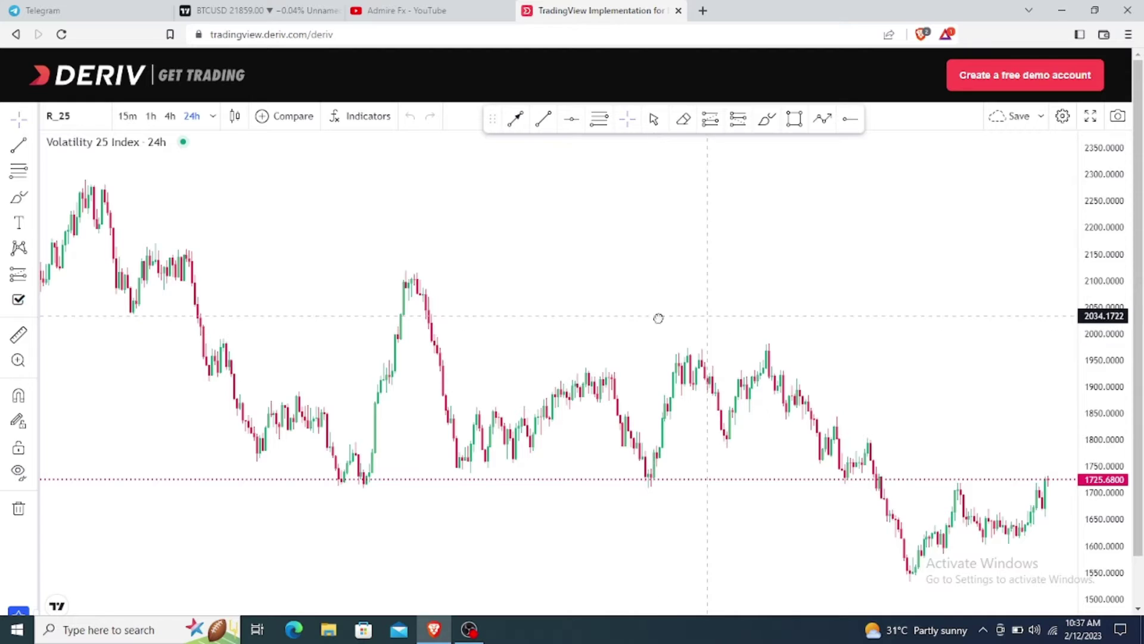
{"action": "scroll", "coordinate": [539, 318], "scroll_direction": "down", "scroll_amount": 3}
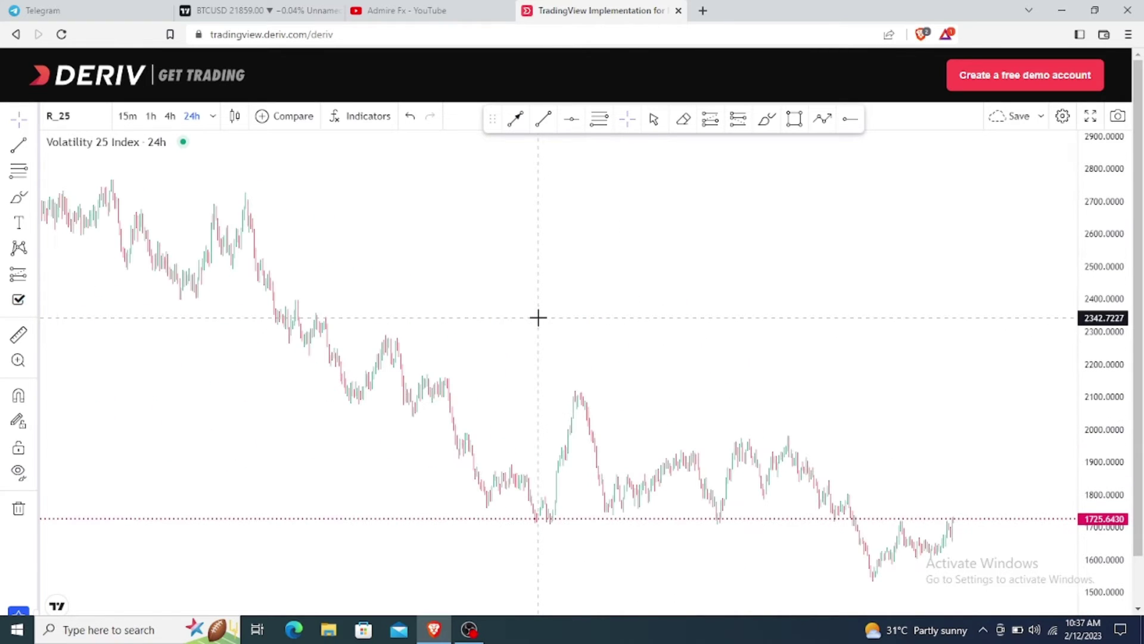
{"action": "scroll", "coordinate": [538, 317], "scroll_direction": "down", "scroll_amount": 3}
{"action": "scroll", "coordinate": [547, 328], "scroll_direction": "up", "scroll_amount": 3}
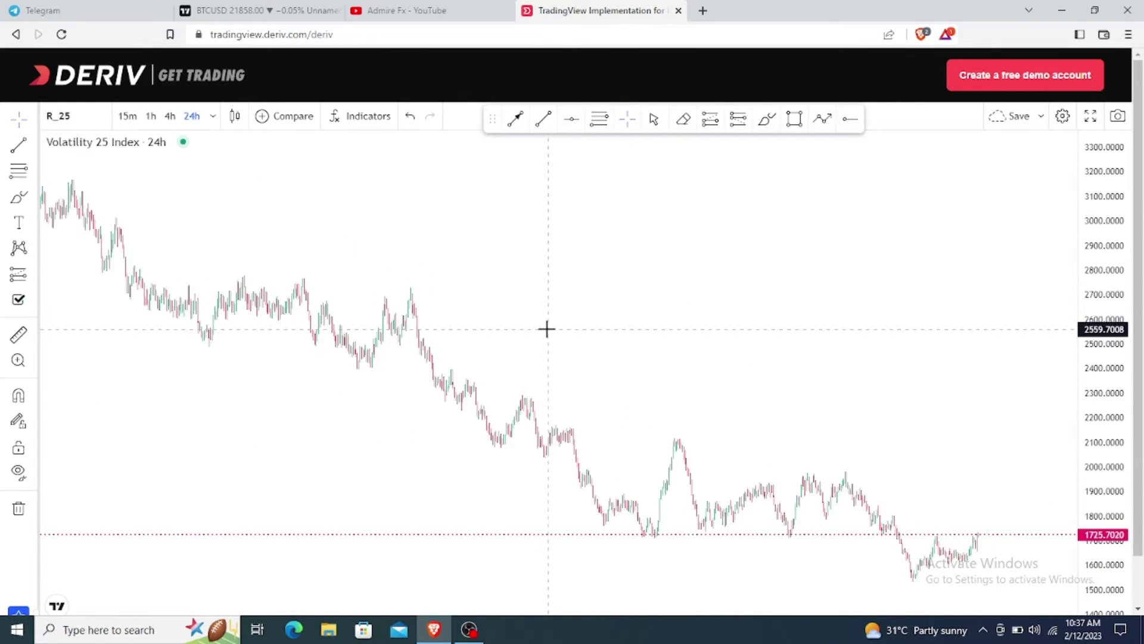
{"action": "scroll", "coordinate": [546, 329], "scroll_direction": "up", "scroll_amount": 4}
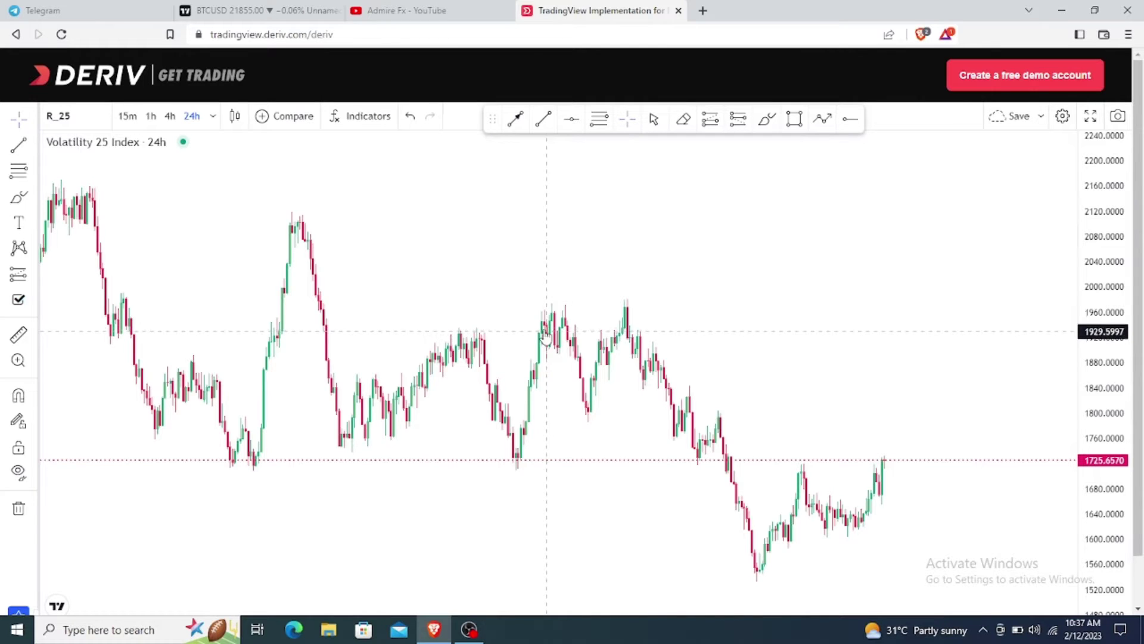
{"action": "scroll", "coordinate": [566, 233], "scroll_direction": "down", "scroll_amount": 3}
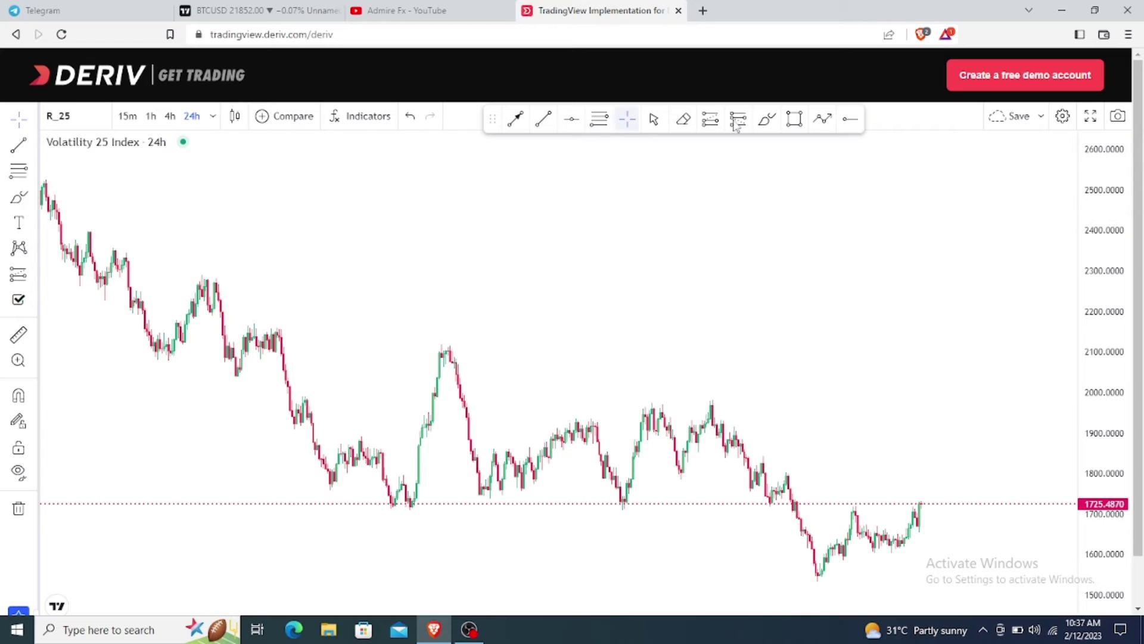
Draw three horizontal rays on the Volatility 25 chart at about 1954.76, 1797.60 and 1541.02
{"action": "left_click", "coordinate": [855, 120]}
{"action": "left_click", "coordinate": [601, 411]}
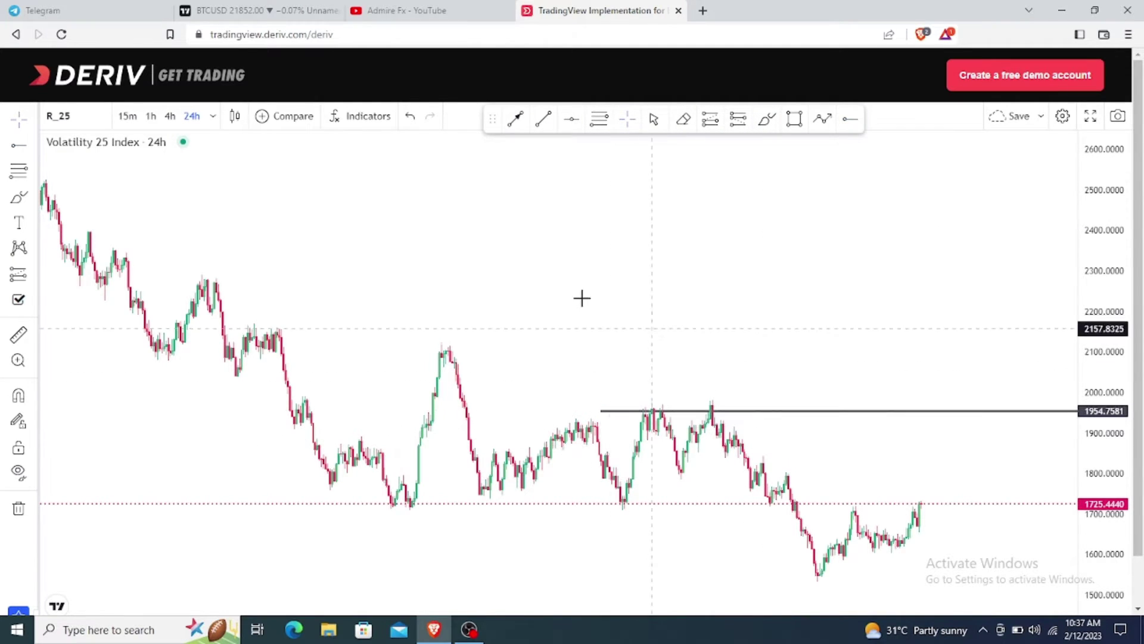
{"action": "left_click", "coordinate": [850, 119]}
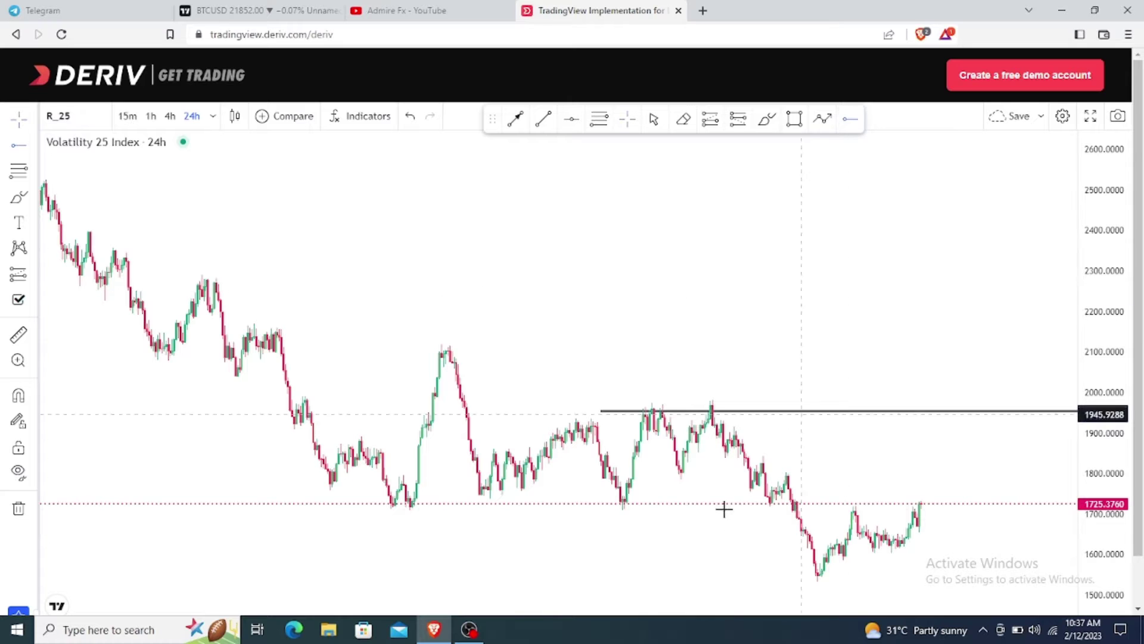
{"action": "left_click", "coordinate": [616, 473]}
{"action": "scroll", "coordinate": [695, 510], "scroll_direction": "up", "scroll_amount": 2}
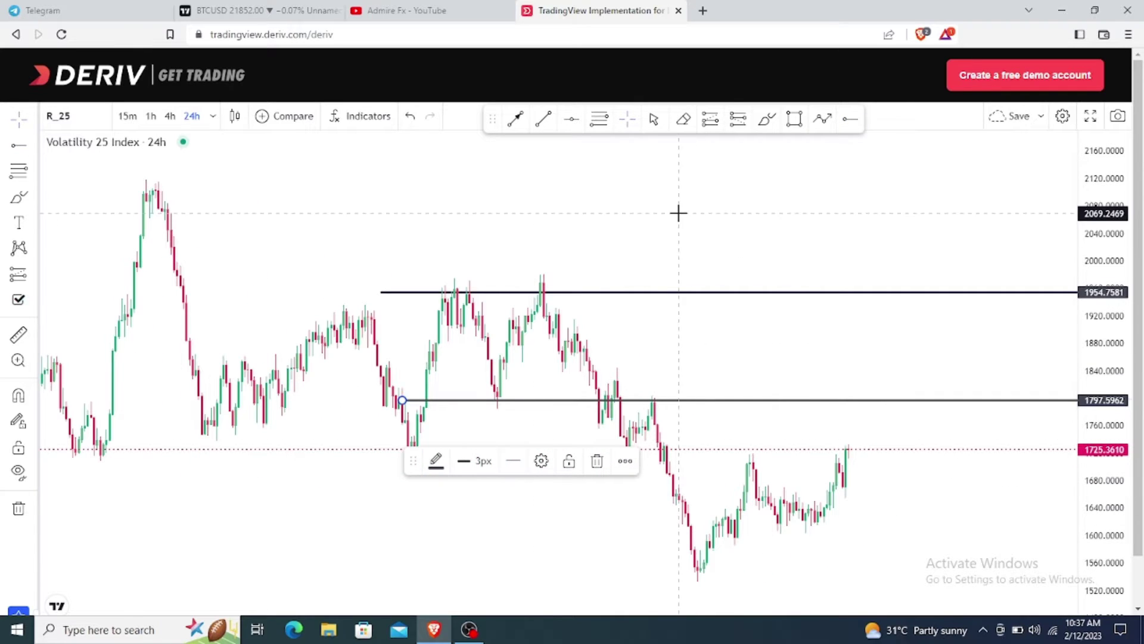
{"action": "left_click", "coordinate": [850, 121]}
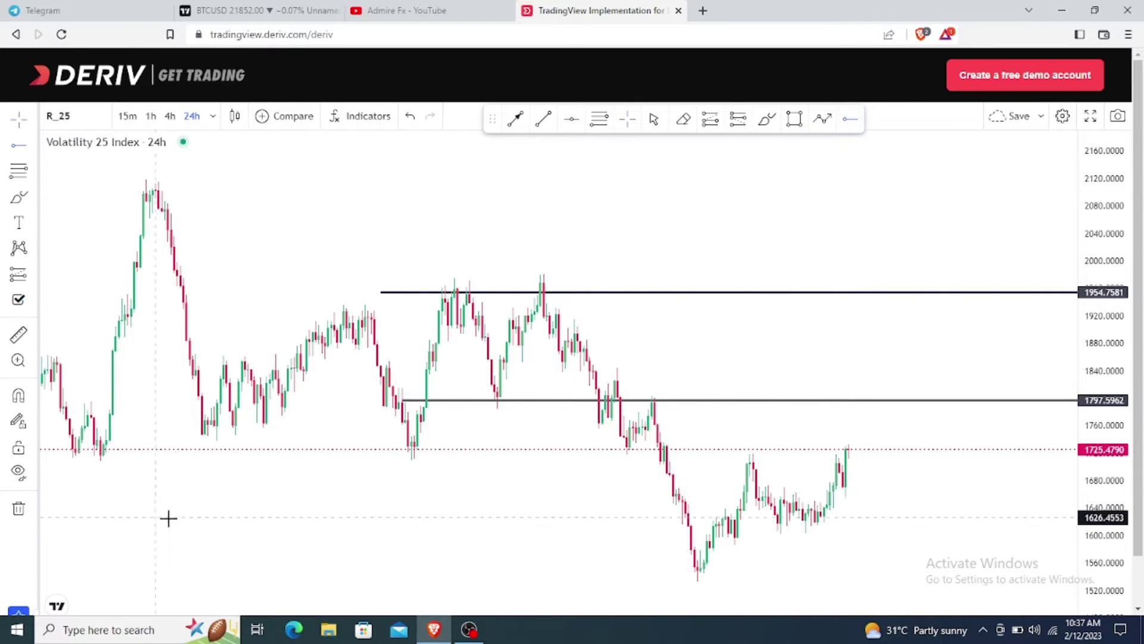
{"action": "left_click", "coordinate": [704, 575]}
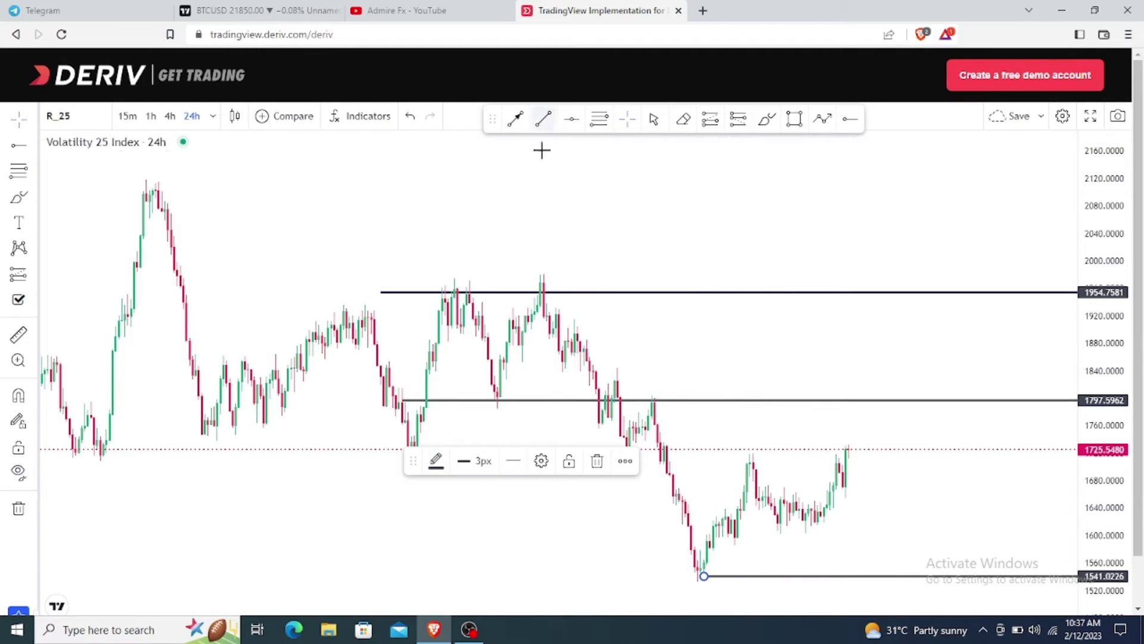
Draw a descending trend line across the swing highs, from about 1992 down to about 1614
{"action": "left_click_drag", "start_coordinate": [475, 258], "coordinate": [551, 304]}
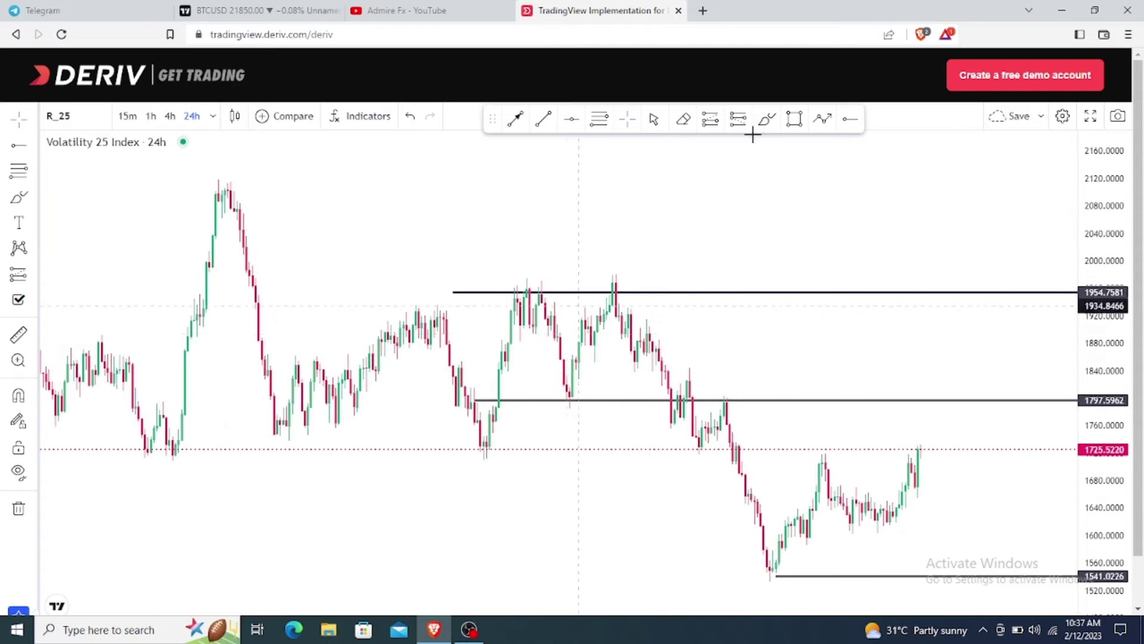
{"action": "left_click", "coordinate": [543, 118]}
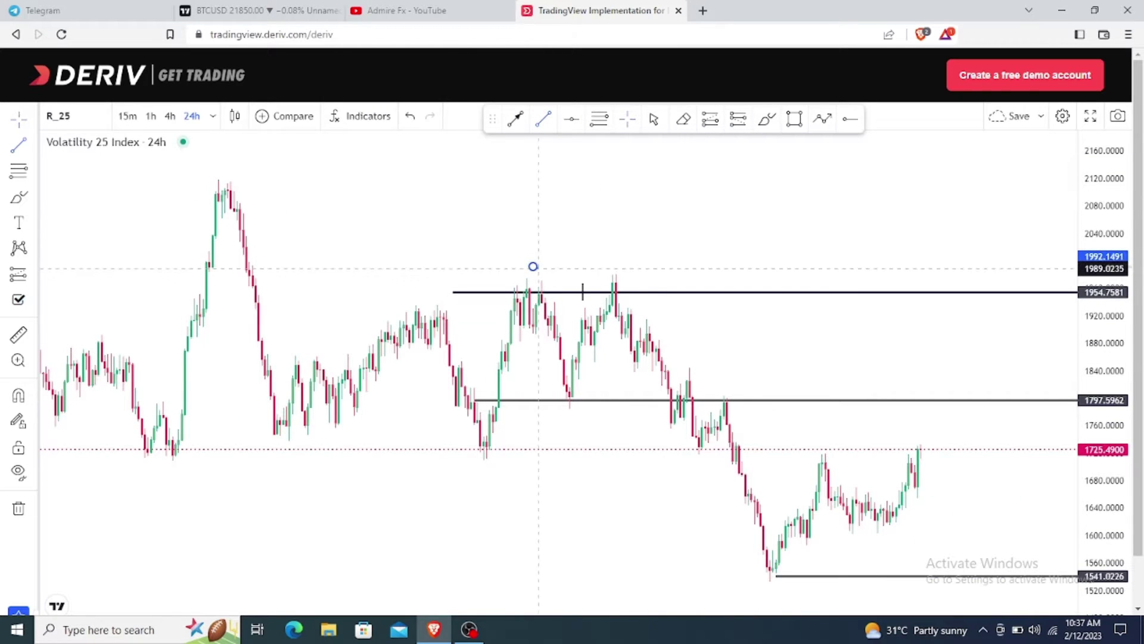
{"action": "left_click_drag", "start_coordinate": [533, 267], "coordinate": [948, 525]}
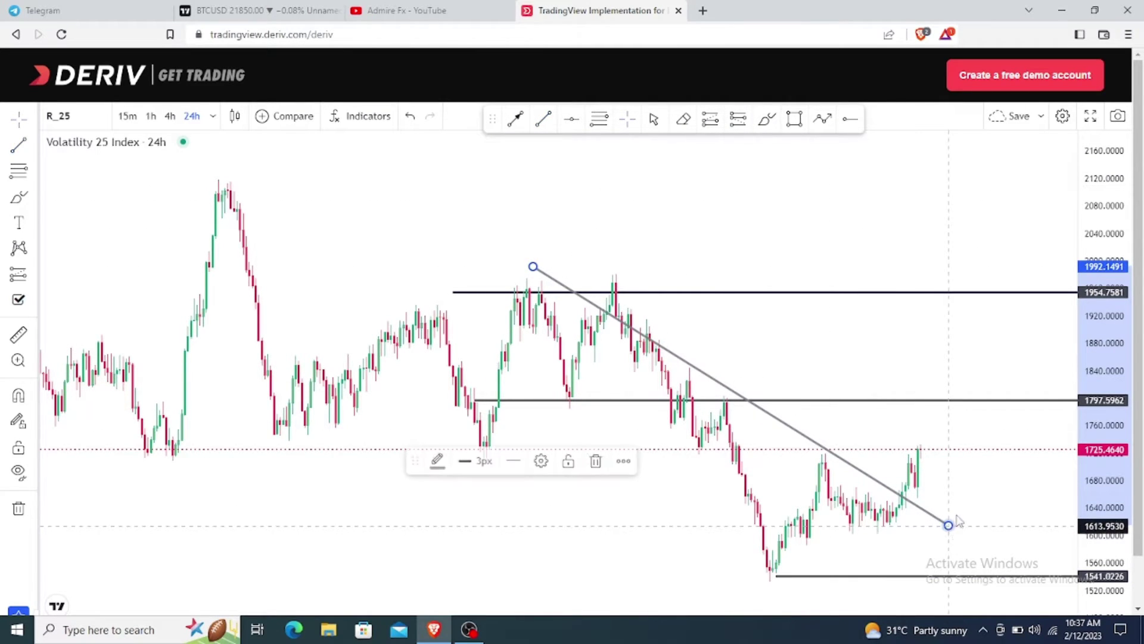
{"action": "left_click", "coordinate": [840, 236]}
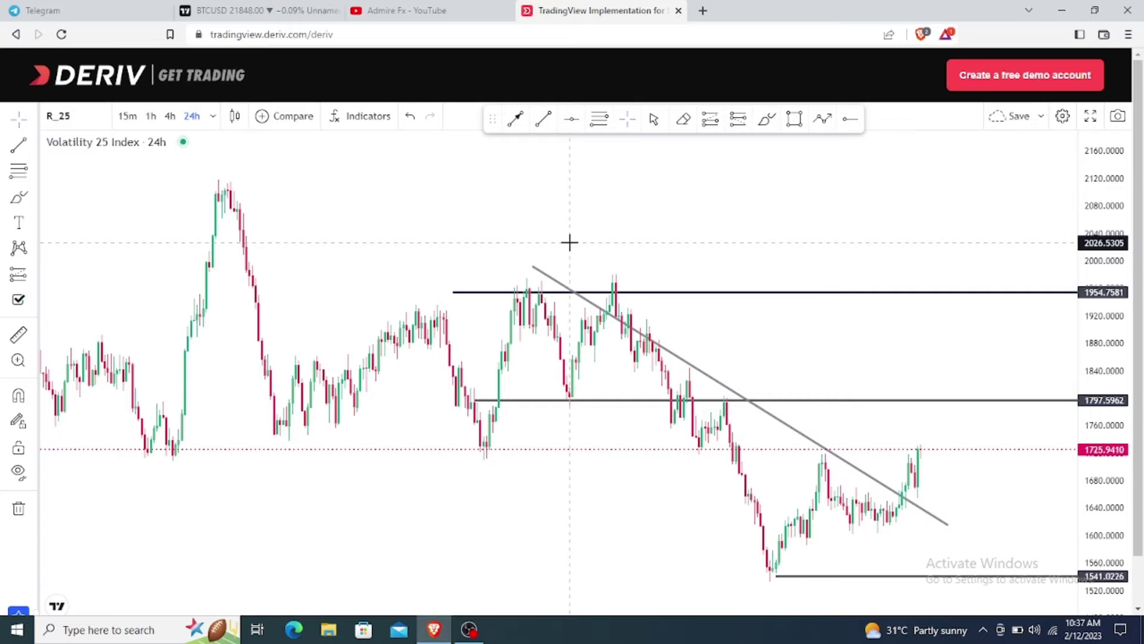
Examine the horizontal rays and the descending trend line against the price action at different chart scales
{"action": "scroll", "coordinate": [570, 241], "scroll_direction": "down", "scroll_amount": 4}
{"action": "scroll", "coordinate": [686, 357], "scroll_direction": "up", "scroll_amount": 5}
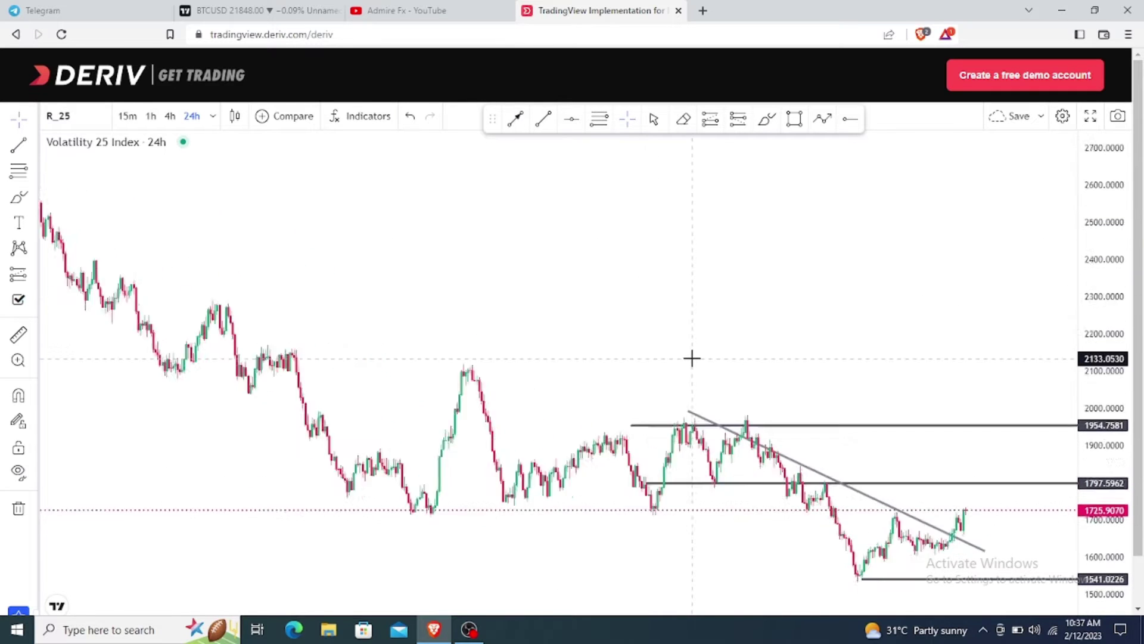
{"action": "scroll", "coordinate": [683, 358], "scroll_direction": "down", "scroll_amount": 4}
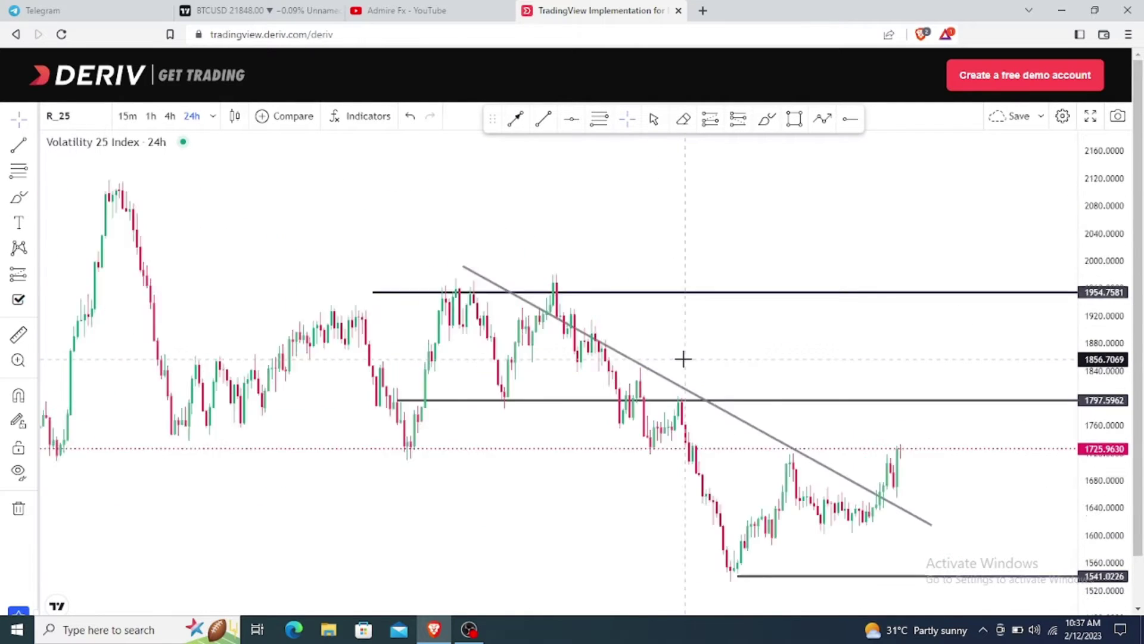
{"action": "scroll", "coordinate": [723, 348], "scroll_direction": "down", "scroll_amount": 2}
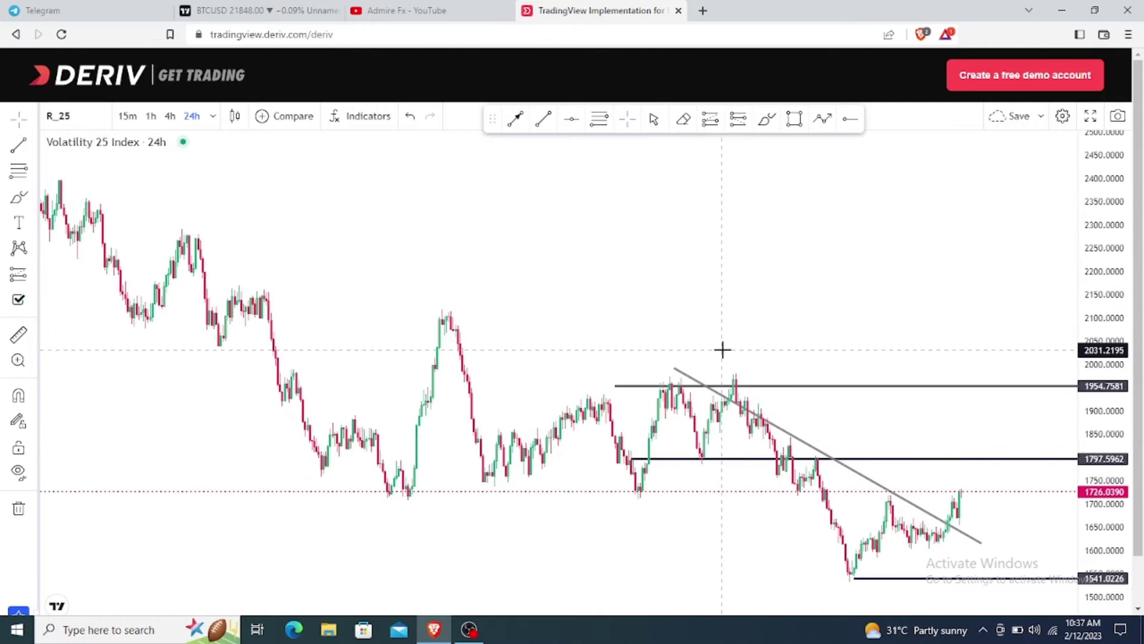
{"action": "scroll", "coordinate": [659, 358], "scroll_direction": "up", "scroll_amount": 6}
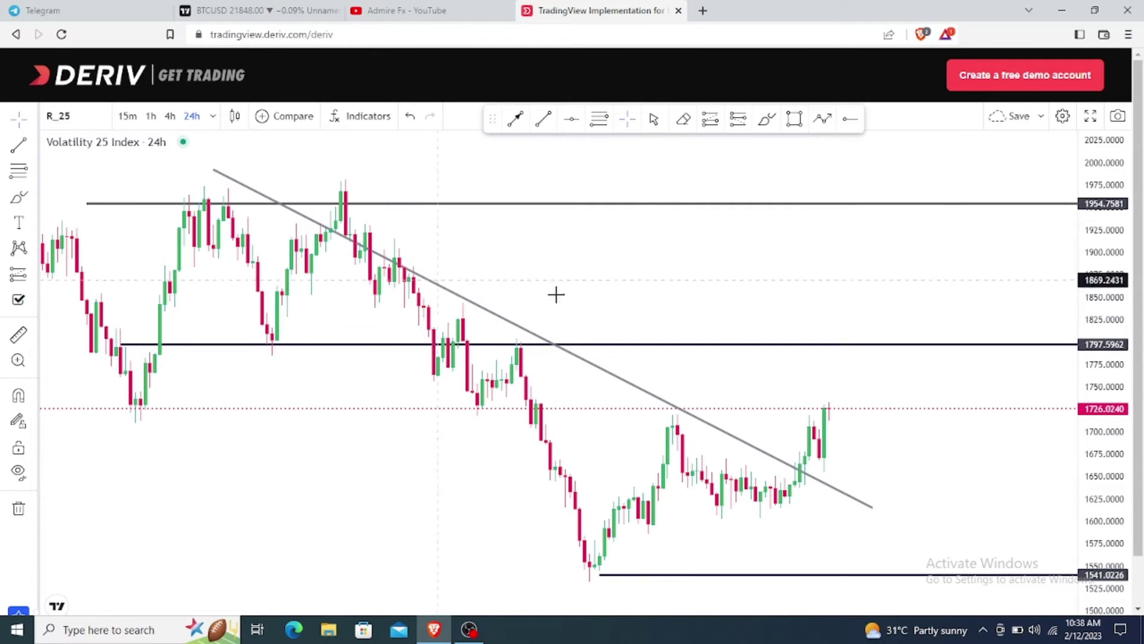
{"action": "scroll", "coordinate": [575, 334], "scroll_direction": "down", "scroll_amount": 1}
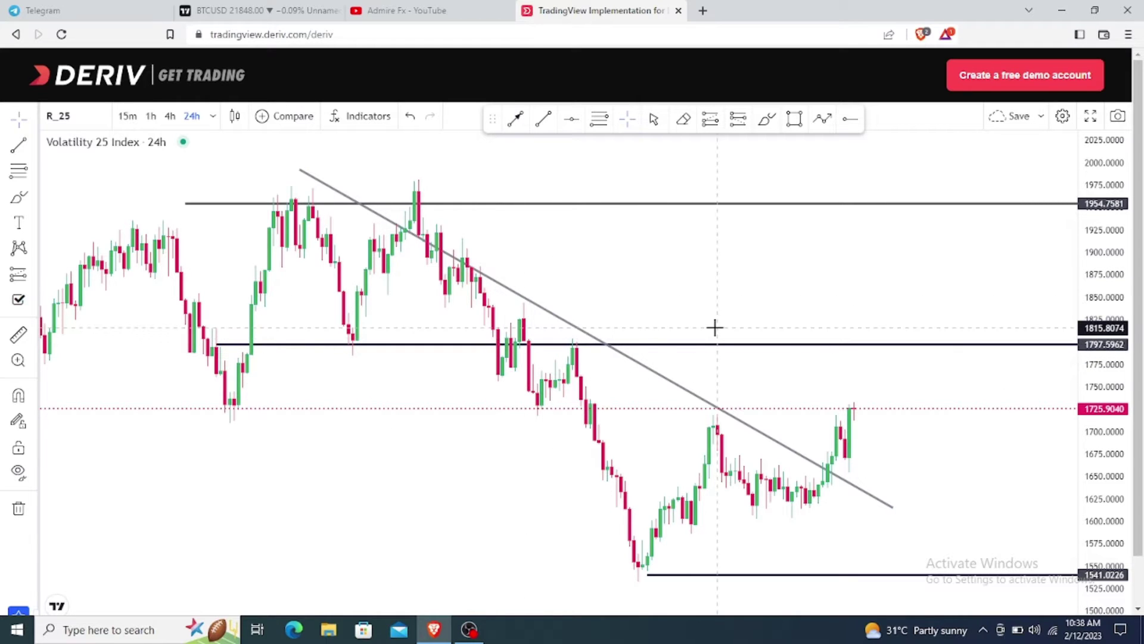
{"action": "scroll", "coordinate": [549, 353], "scroll_direction": "down", "scroll_amount": 2}
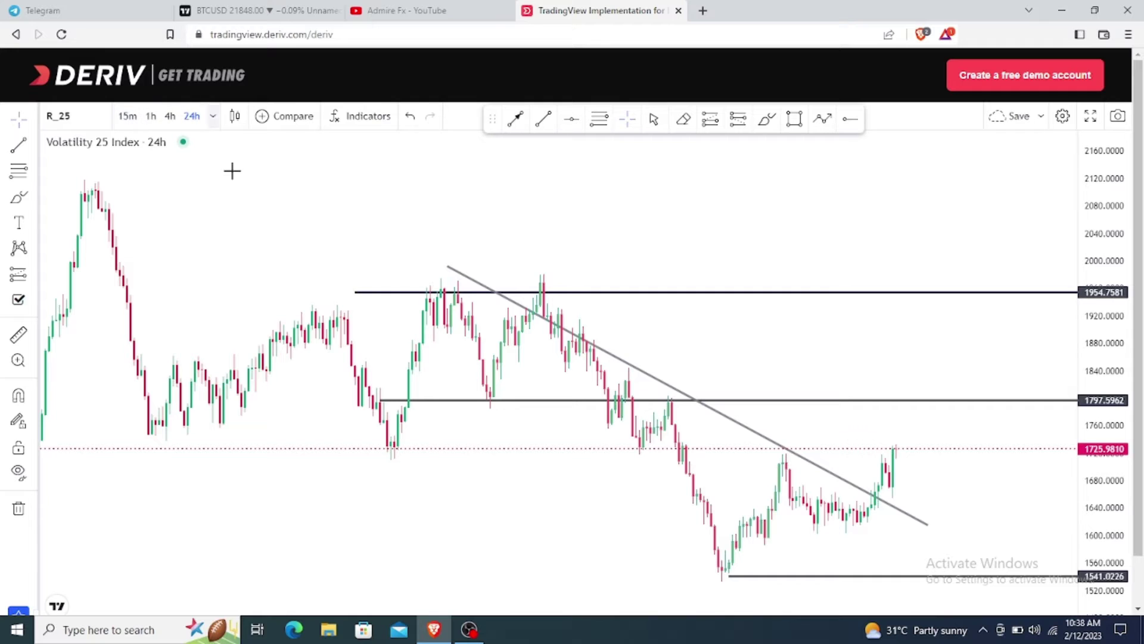
{"action": "scroll", "coordinate": [251, 222], "scroll_direction": "down", "scroll_amount": 1}
{"action": "scroll", "coordinate": [226, 191], "scroll_direction": "up", "scroll_amount": 3}
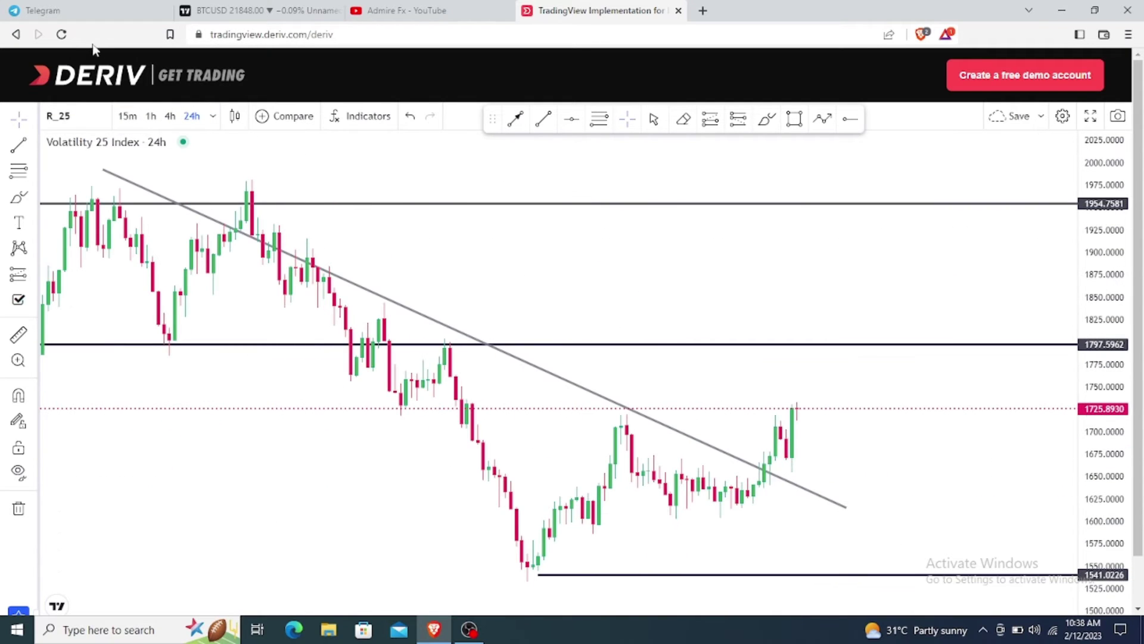
Switch the chart to the Volatility 10 Index (R_10) from the derived symbols
{"action": "left_click", "coordinate": [81, 123]}
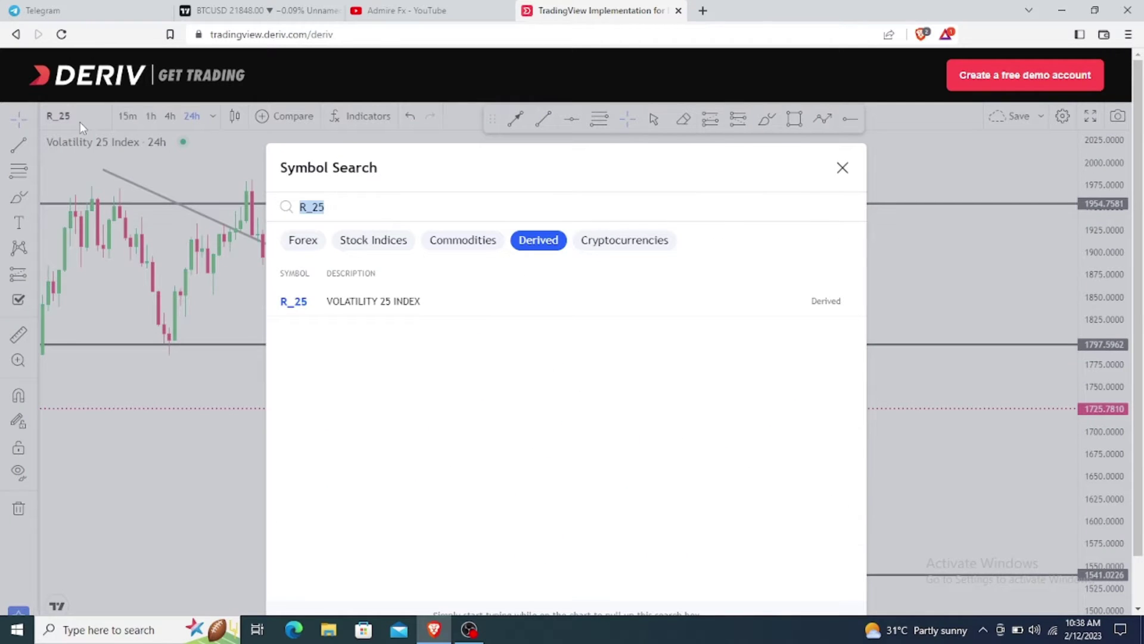
{"action": "key", "text": "BackSpace"}
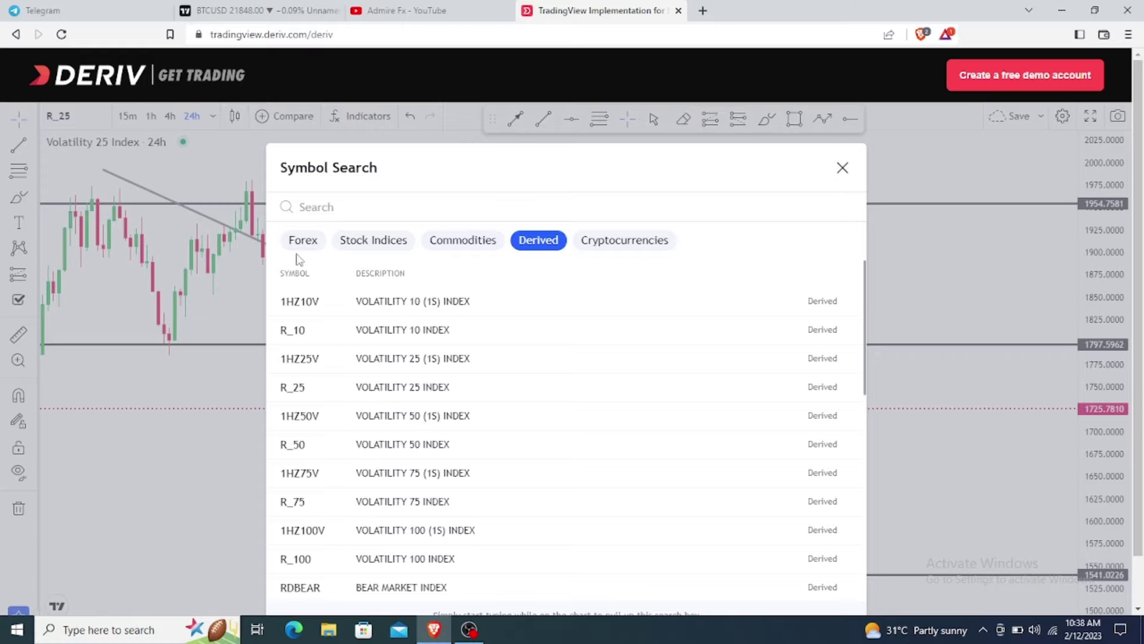
{"action": "left_click", "coordinate": [366, 329]}
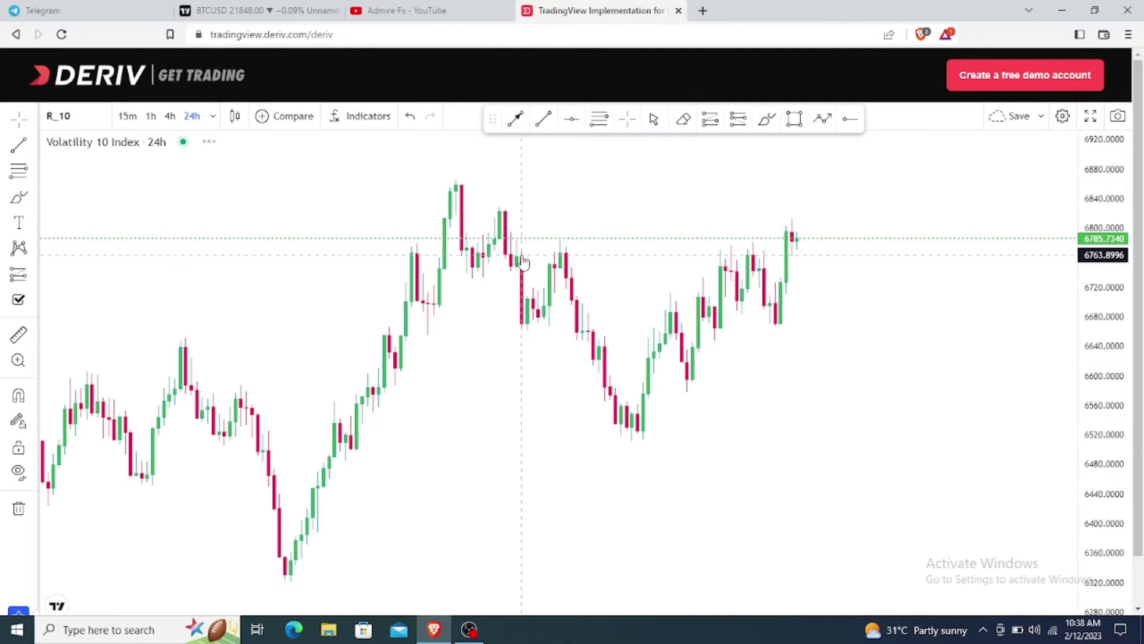
Switch the chart back to the Volatility 25 Index (R_25) and review its drawings
{"action": "left_click", "coordinate": [97, 117]}
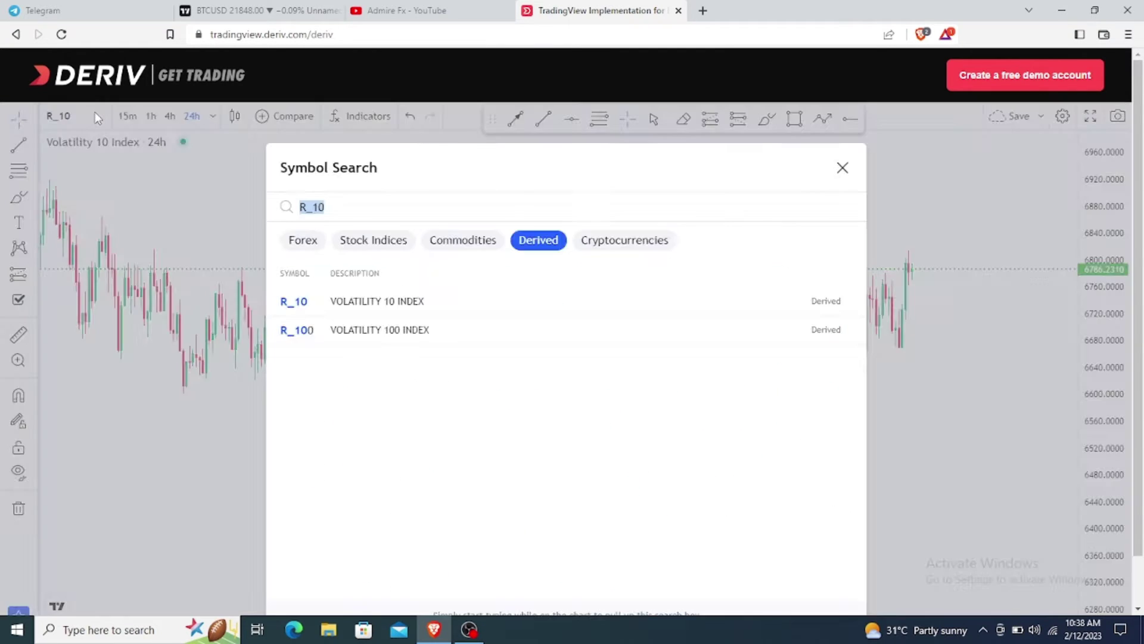
{"action": "key", "text": "BackSpace"}
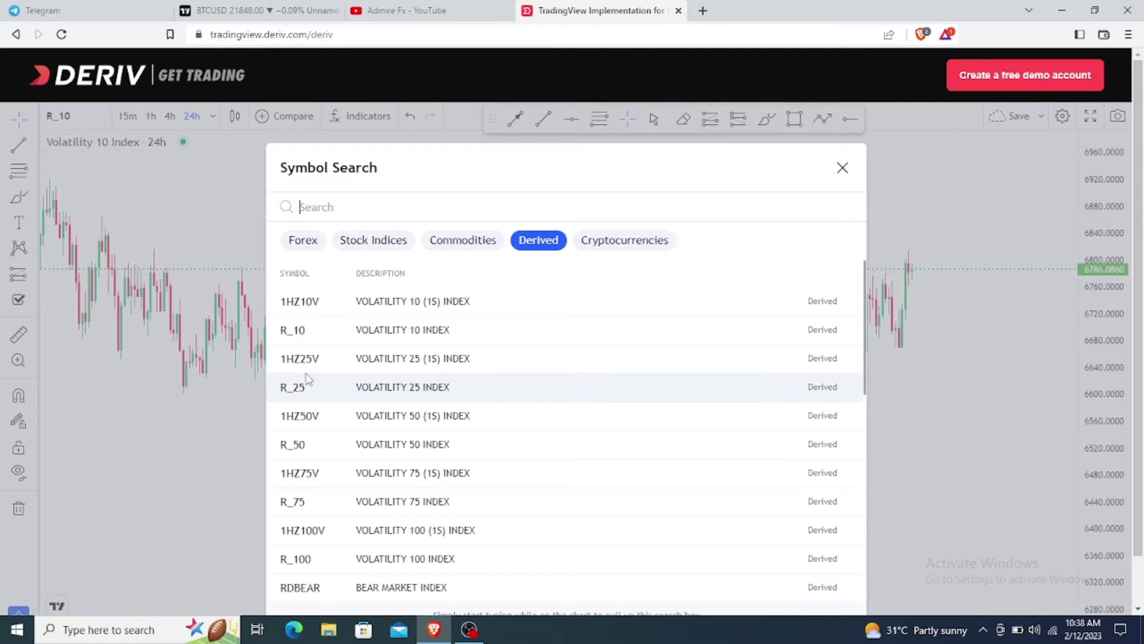
{"action": "left_click", "coordinate": [347, 398]}
{"action": "scroll", "coordinate": [434, 324], "scroll_direction": "up", "scroll_amount": 3}
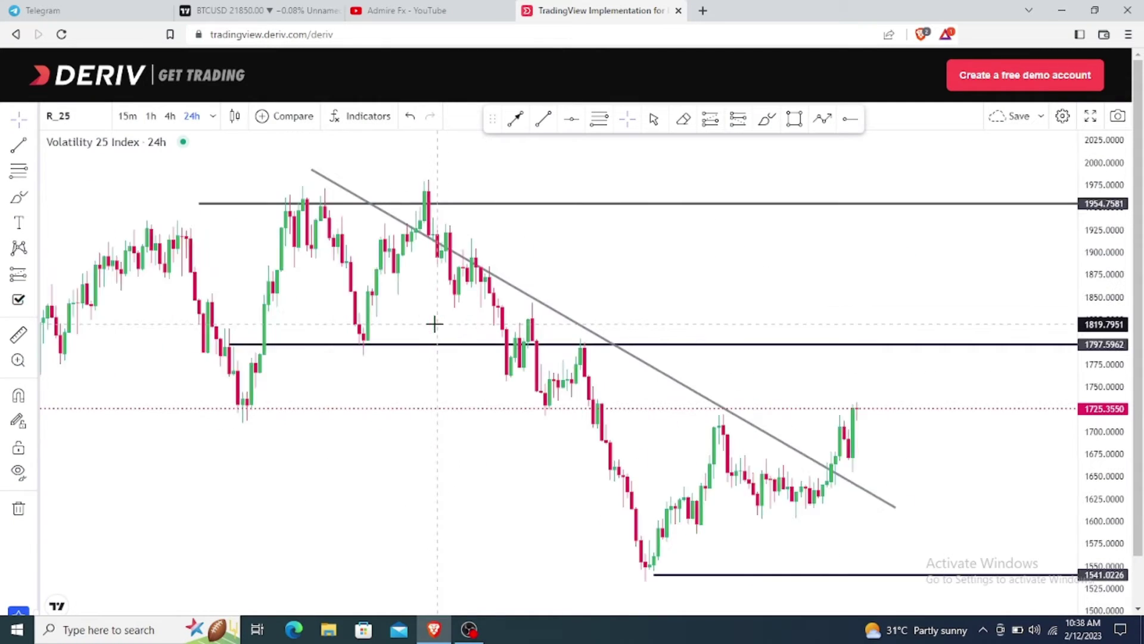
{"action": "scroll", "coordinate": [437, 327], "scroll_direction": "down", "scroll_amount": 3}
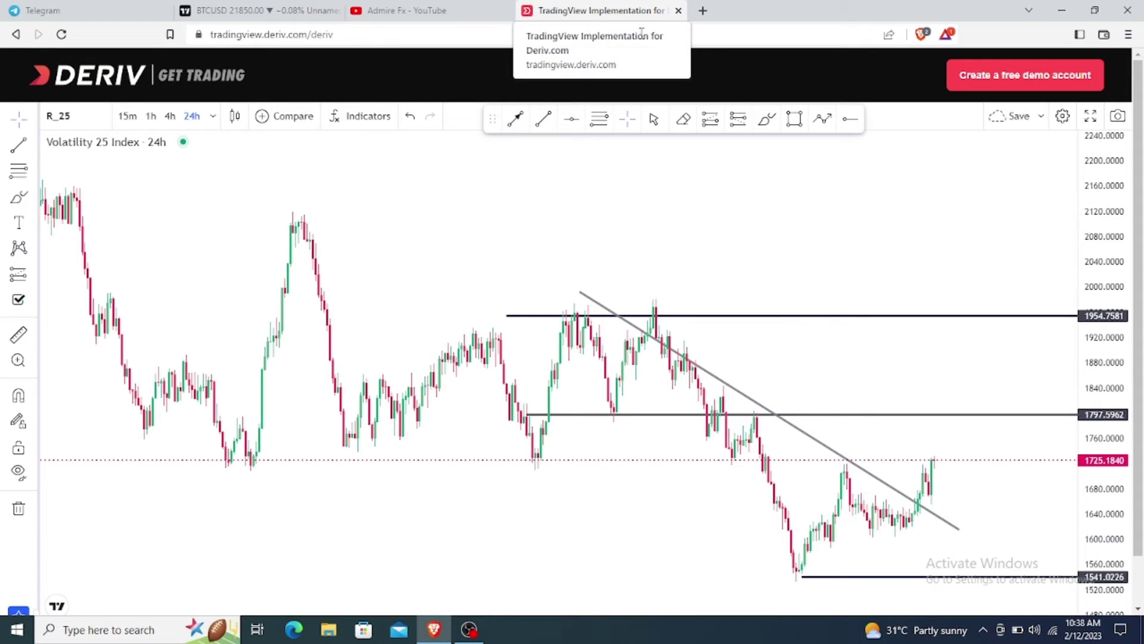
Reload the chart page and check the Volatility 25 Index chart for the drawn rays and trend line
{"action": "left_click", "coordinate": [62, 35]}
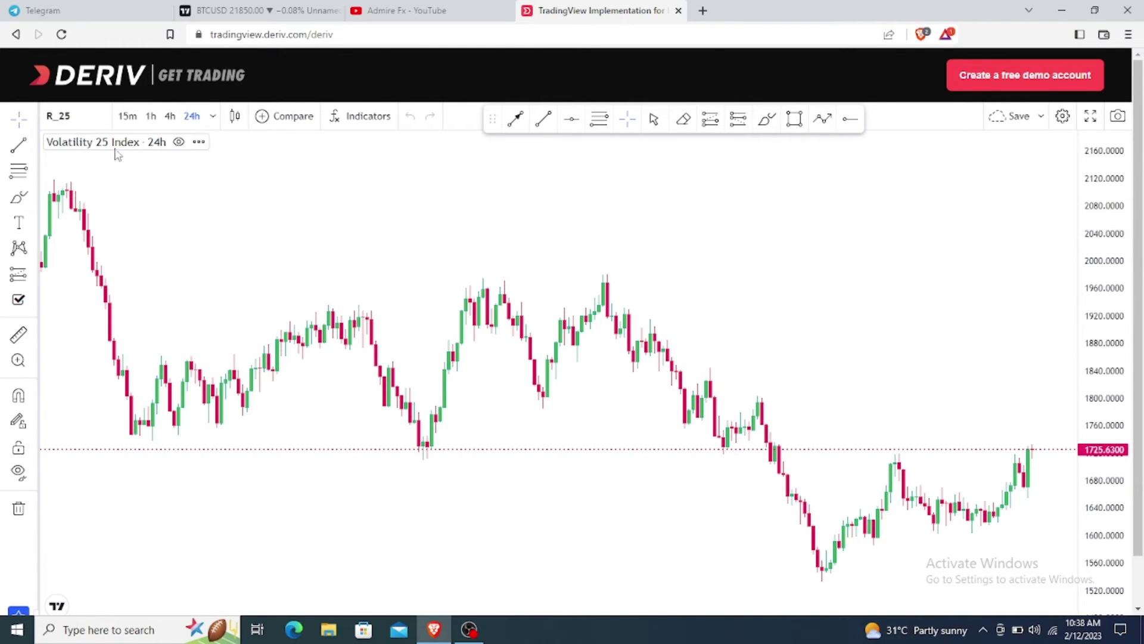
{"action": "scroll", "coordinate": [426, 364], "scroll_direction": "down", "scroll_amount": 5}
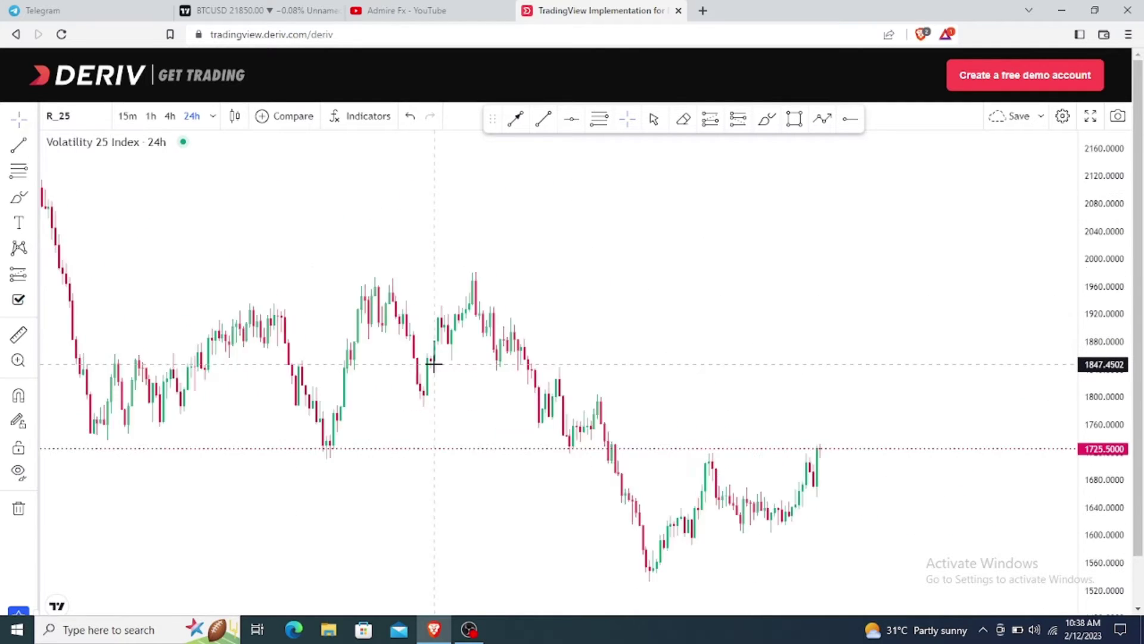
{"action": "scroll", "coordinate": [593, 388], "scroll_direction": "up", "scroll_amount": 4}
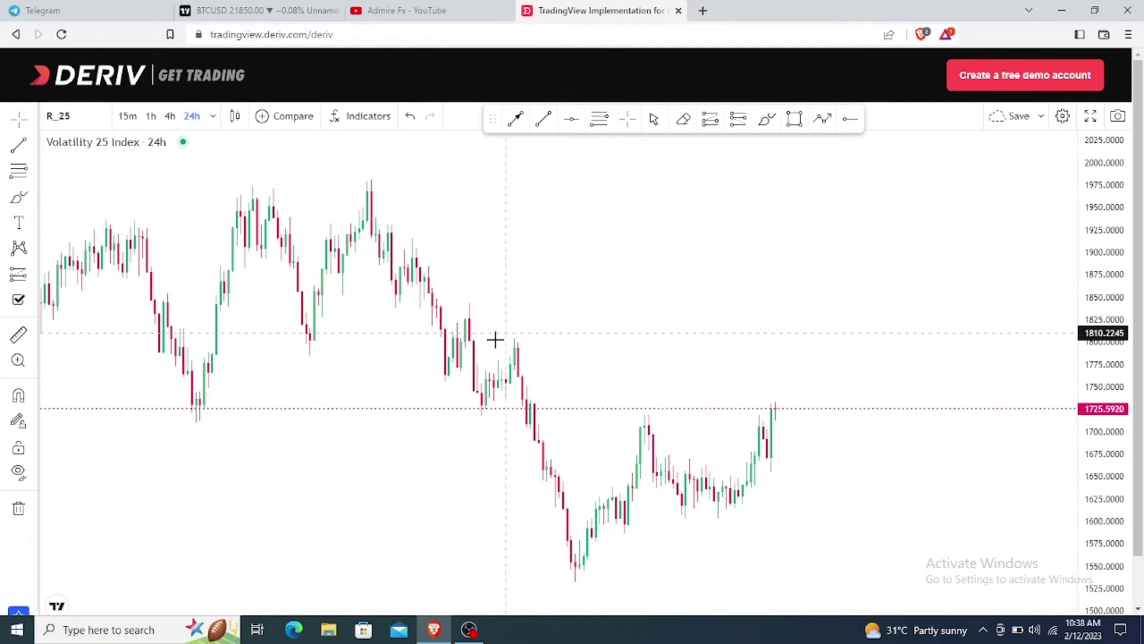
Switch the chart to the Volatility 10 Index (R_10) from the derived symbols
{"action": "left_click", "coordinate": [67, 115]}
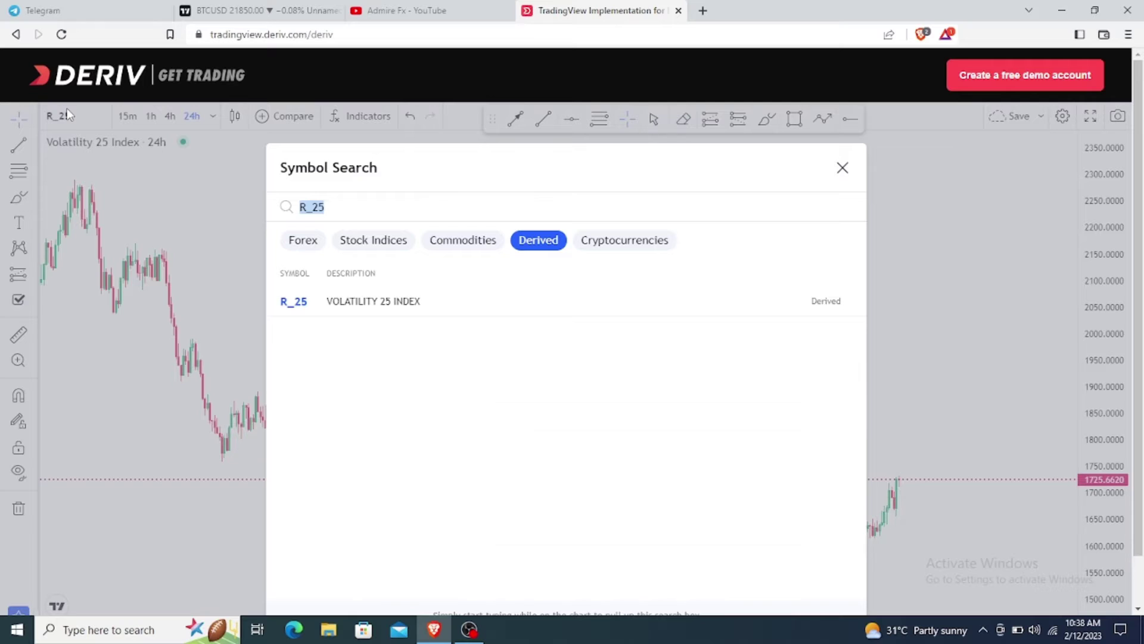
{"action": "key", "text": "BackSpace"}
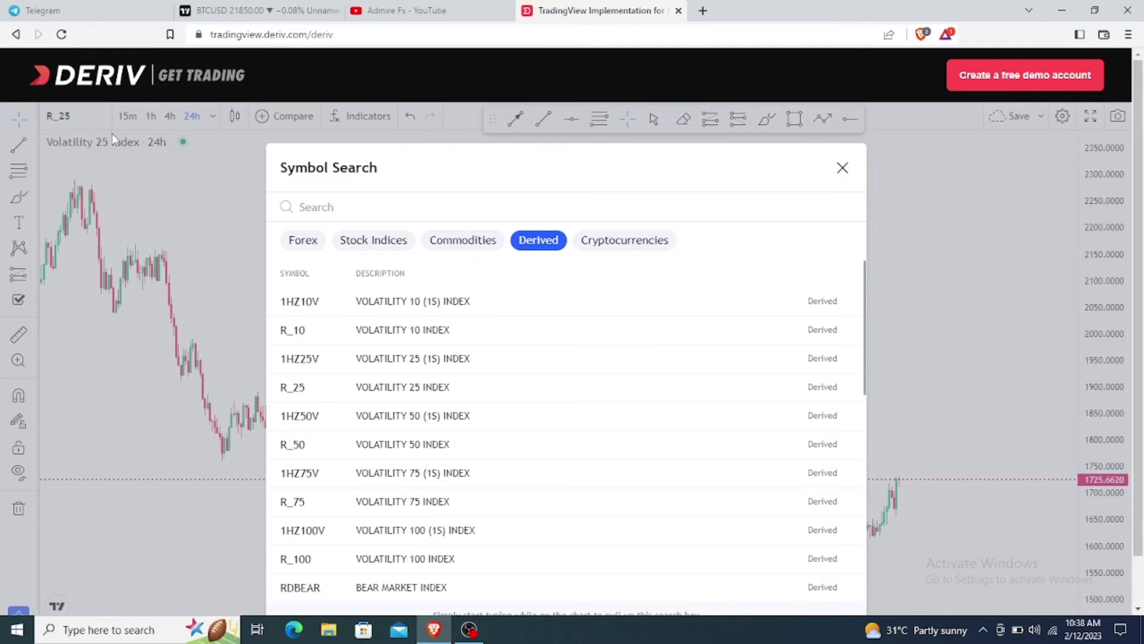
{"action": "left_click", "coordinate": [378, 331]}
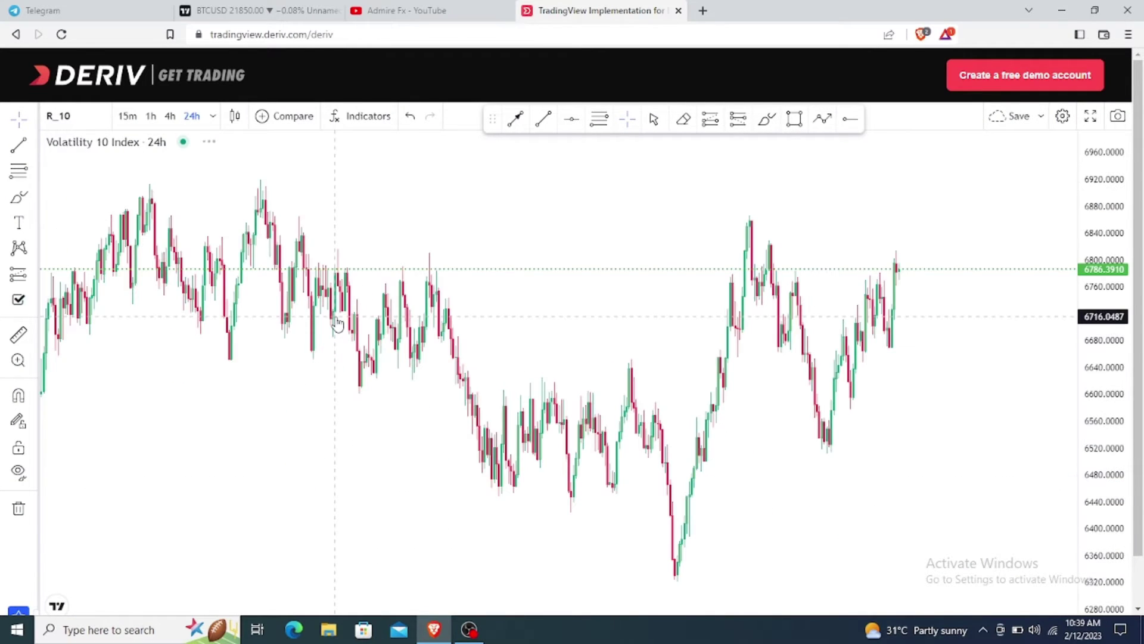
Draw a horizontal line at about 6870 across the peaks of the Volatility 10 Index chart
{"action": "left_click", "coordinate": [572, 118]}
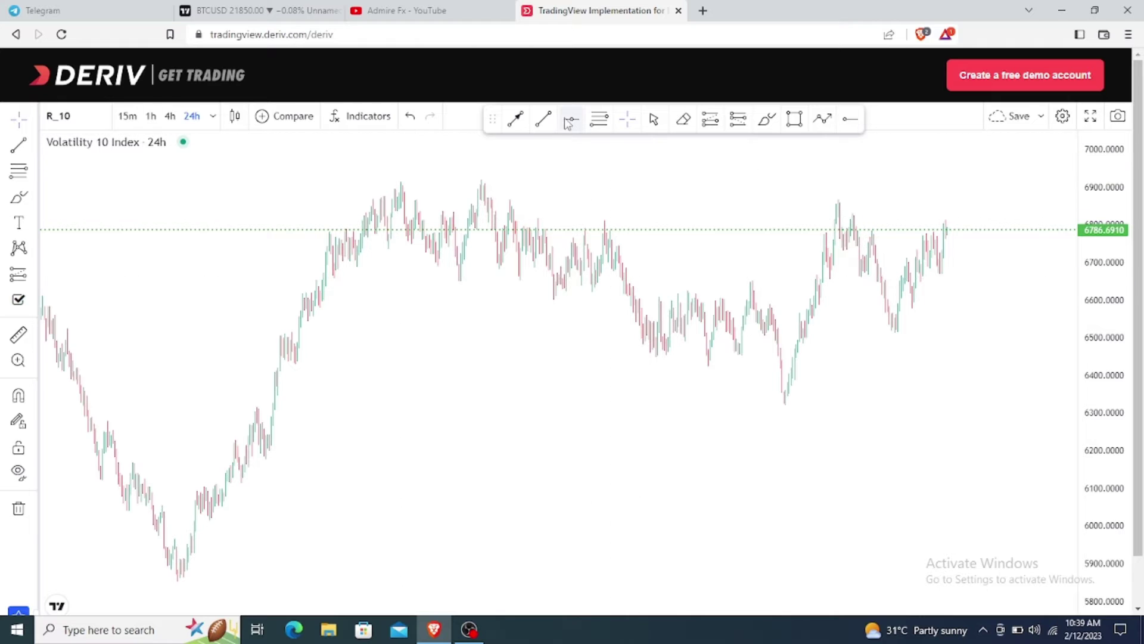
{"action": "left_click", "coordinate": [494, 198]}
{"action": "left_click", "coordinate": [660, 152]}
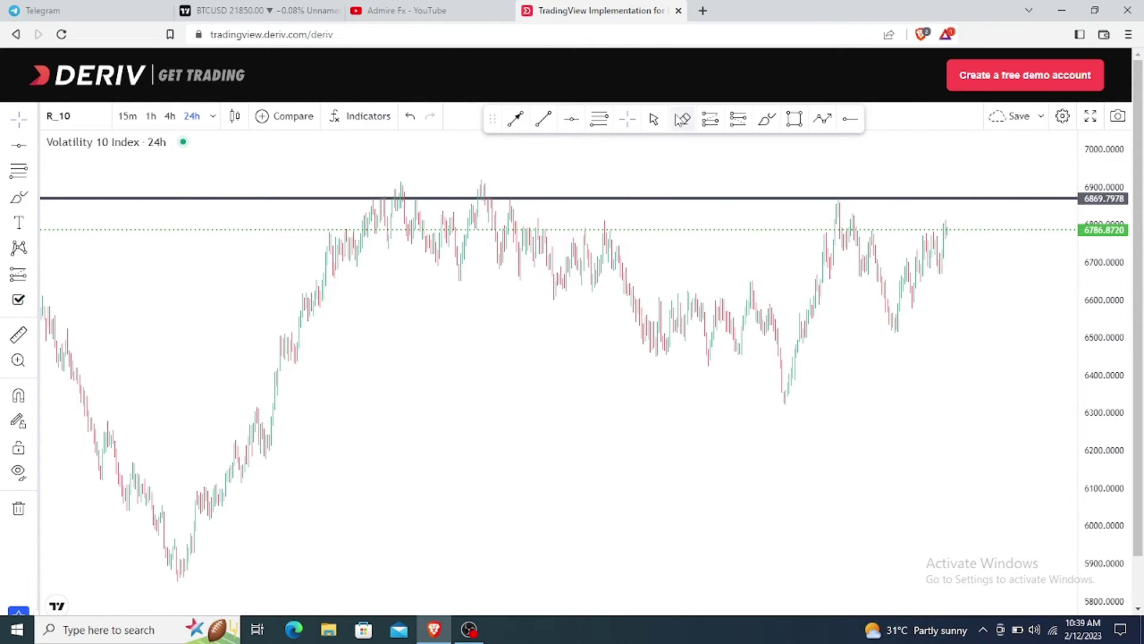
Draw two descending trend lines framing the price decline: a lower one from about 6708 to 6311 and an upper one starting at about 6900
{"action": "left_click", "coordinate": [543, 119]}
{"action": "left_click", "coordinate": [395, 259]}
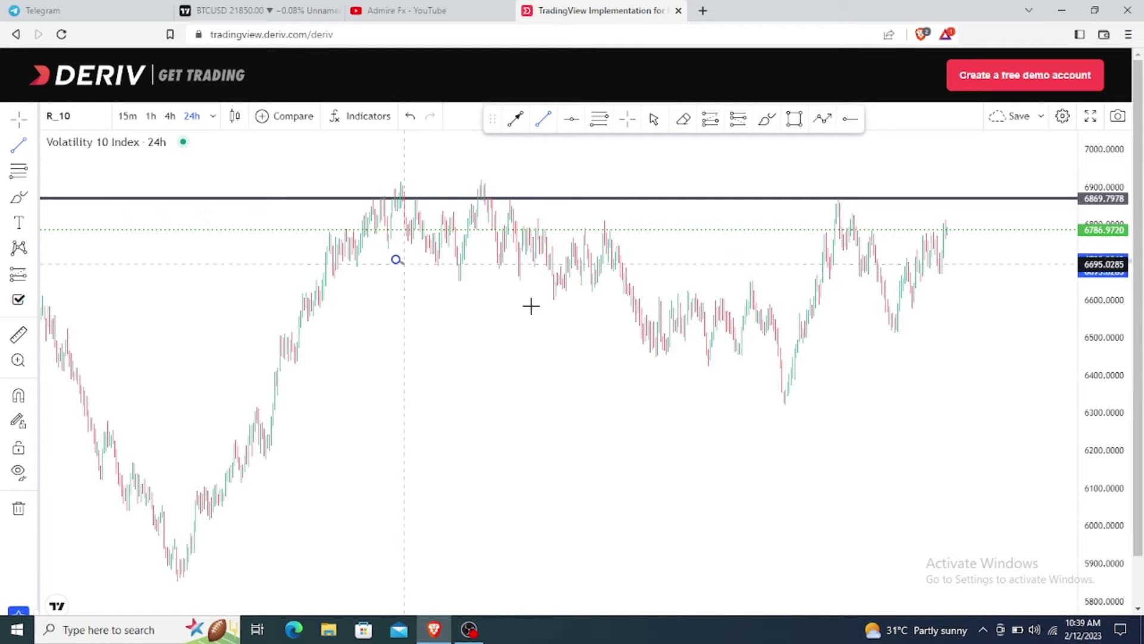
{"action": "left_click", "coordinate": [801, 409]}
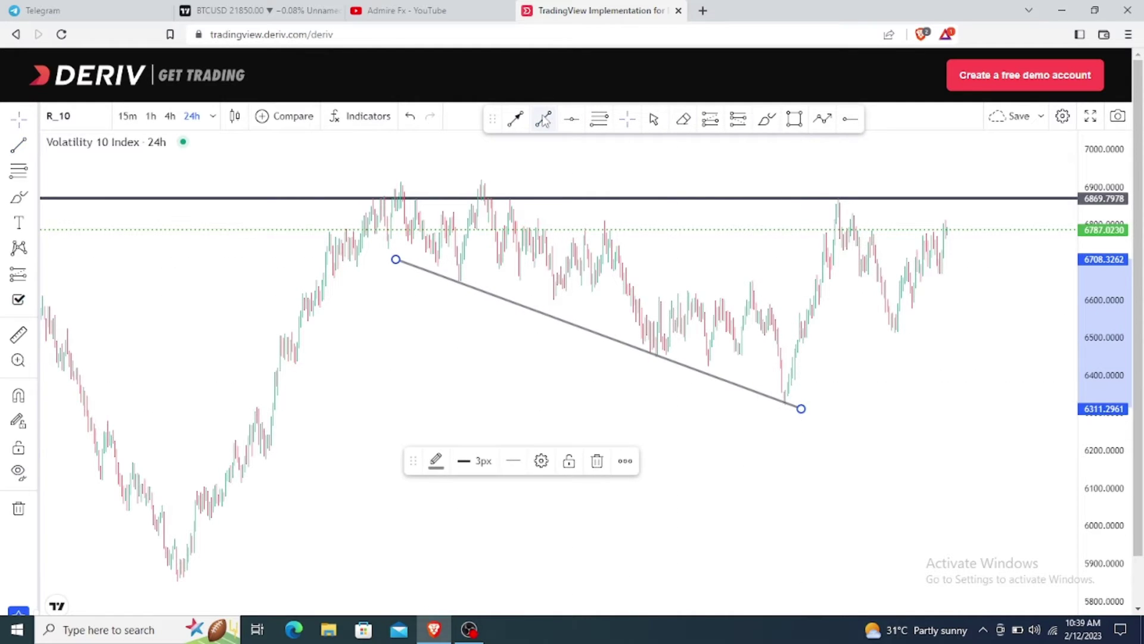
{"action": "left_click", "coordinate": [542, 118]}
{"action": "left_click", "coordinate": [499, 187]}
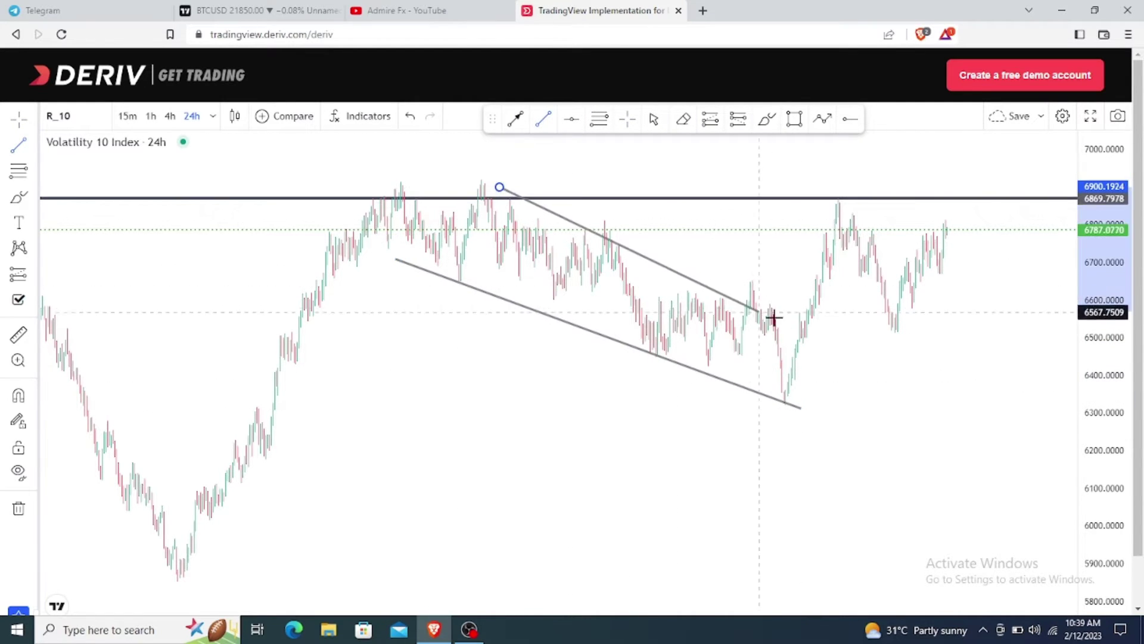
{"action": "left_click", "coordinate": [869, 349]}
{"action": "scroll", "coordinate": [535, 372], "scroll_direction": "down", "scroll_amount": 3}
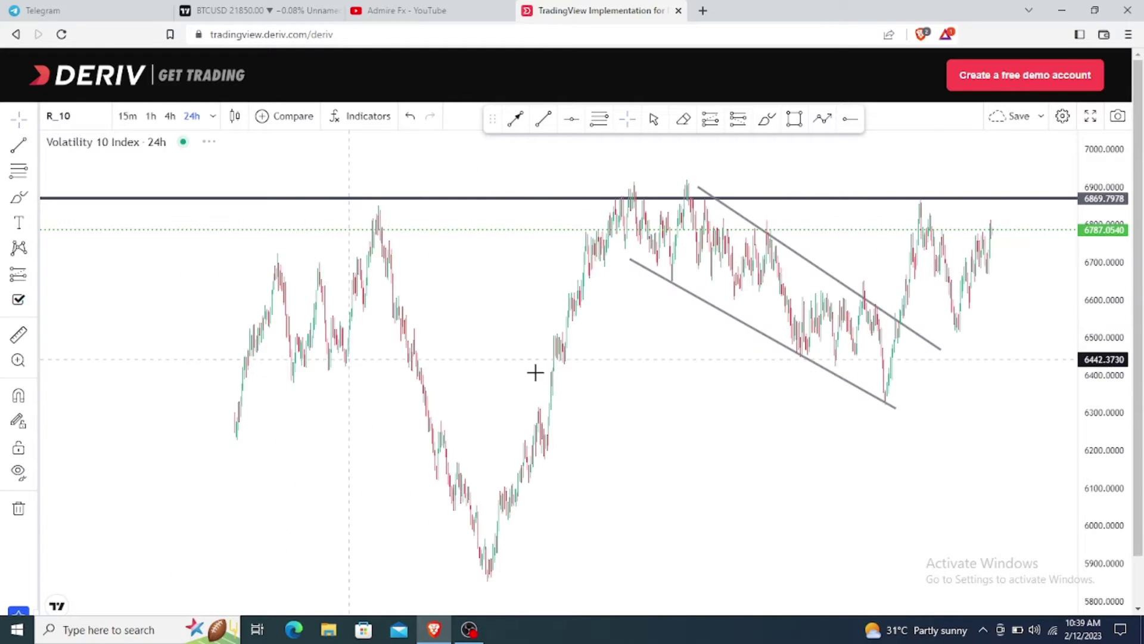
{"action": "scroll", "coordinate": [570, 373], "scroll_direction": "up", "scroll_amount": 5}
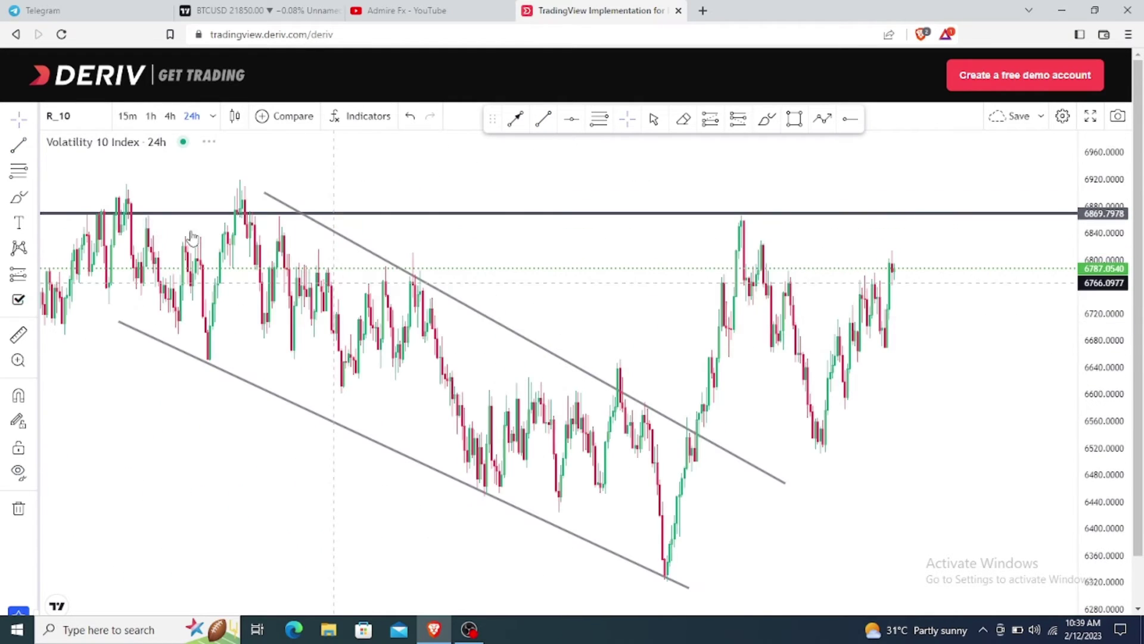
Reload the chart page and reopen the Volatility 10 Index (R_10) to check for its drawings
{"action": "left_click", "coordinate": [62, 117]}
{"action": "left_click", "coordinate": [209, 185]}
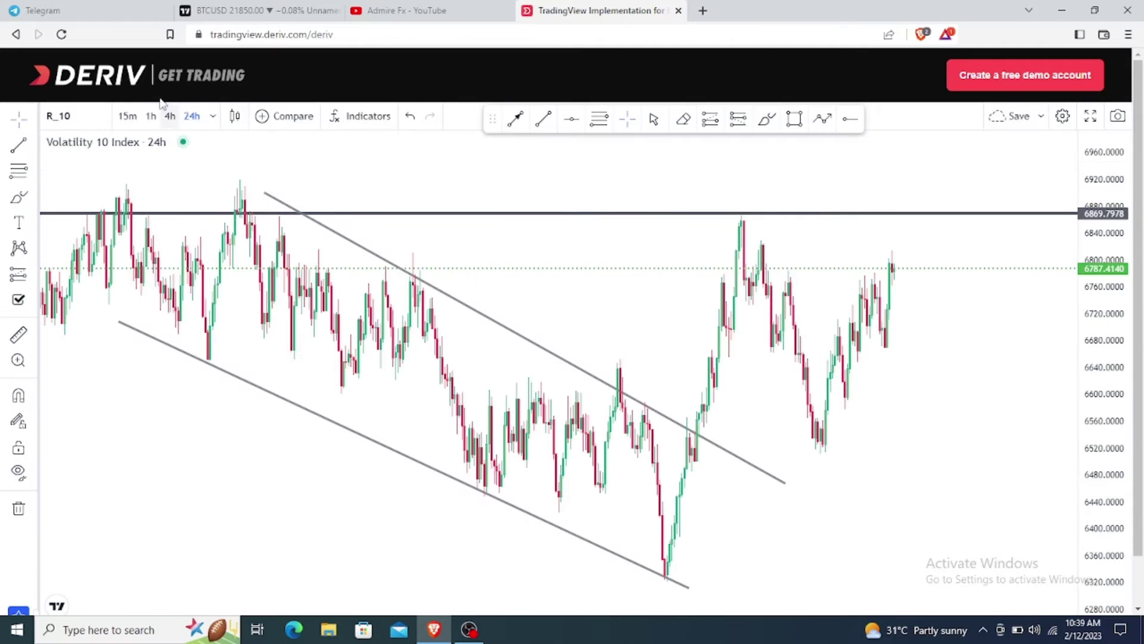
{"action": "left_click", "coordinate": [61, 36]}
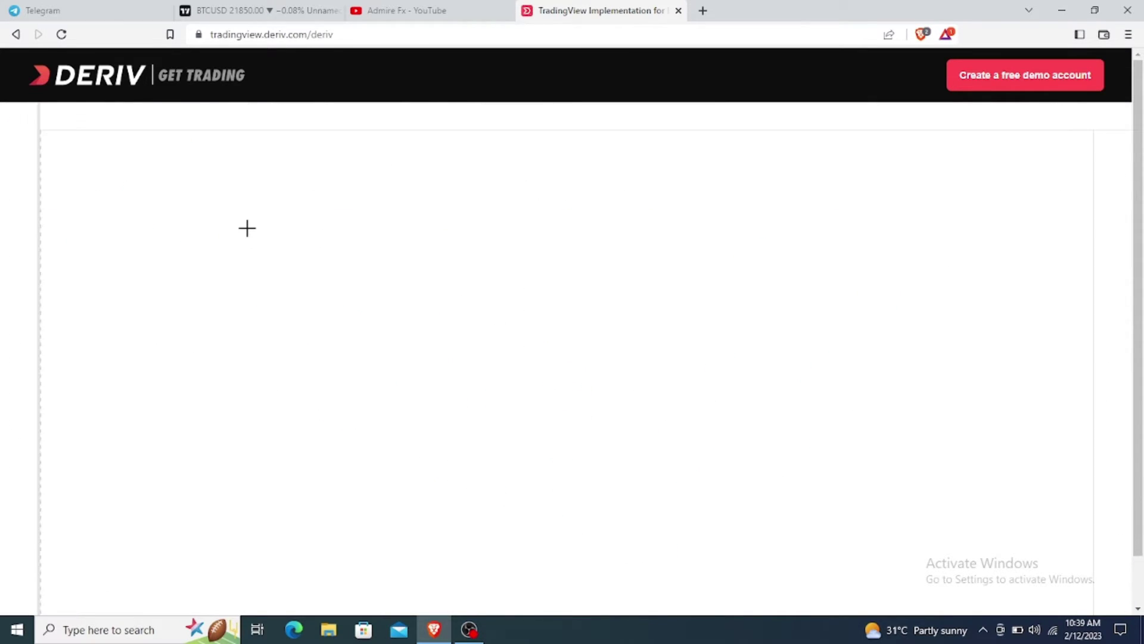
{"action": "left_click", "coordinate": [87, 116]}
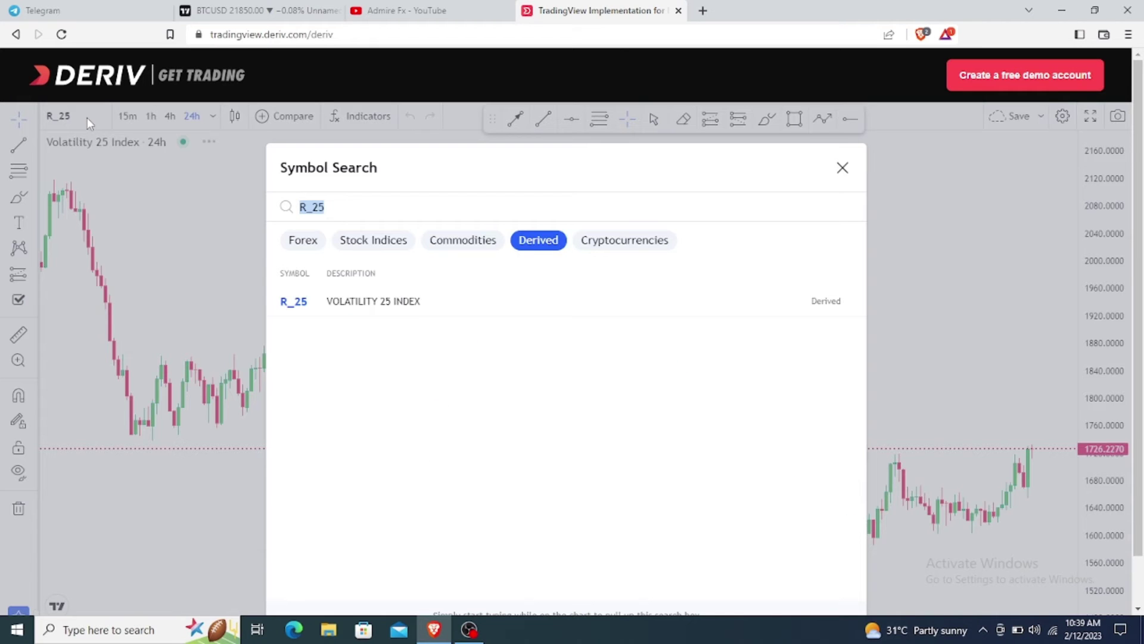
{"action": "key", "text": "BackSpace"}
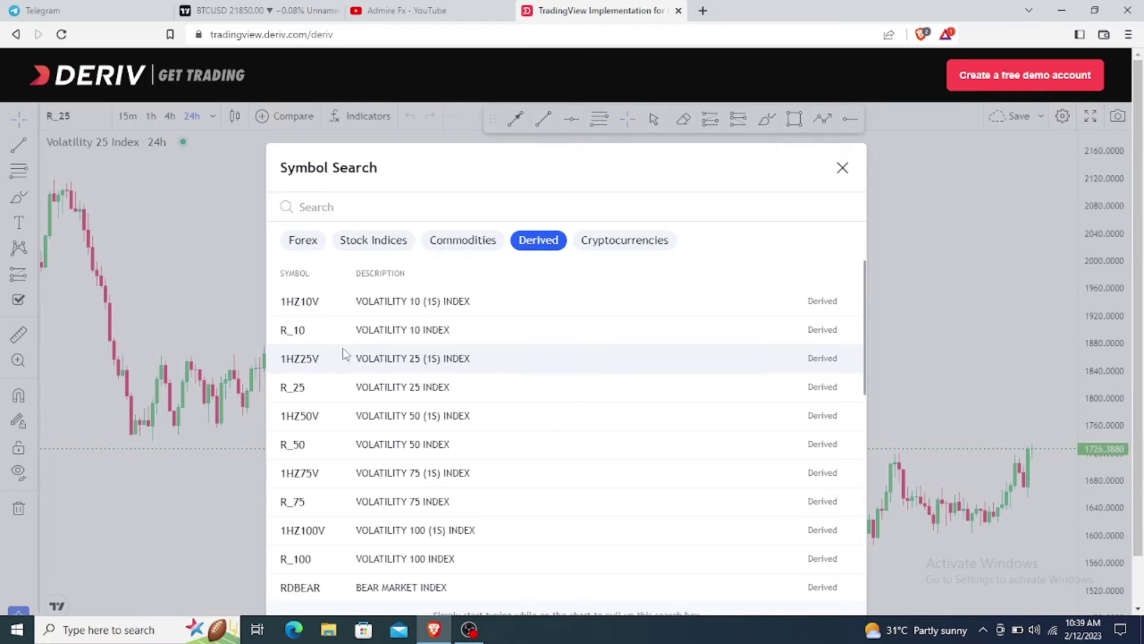
{"action": "left_click", "coordinate": [360, 331]}
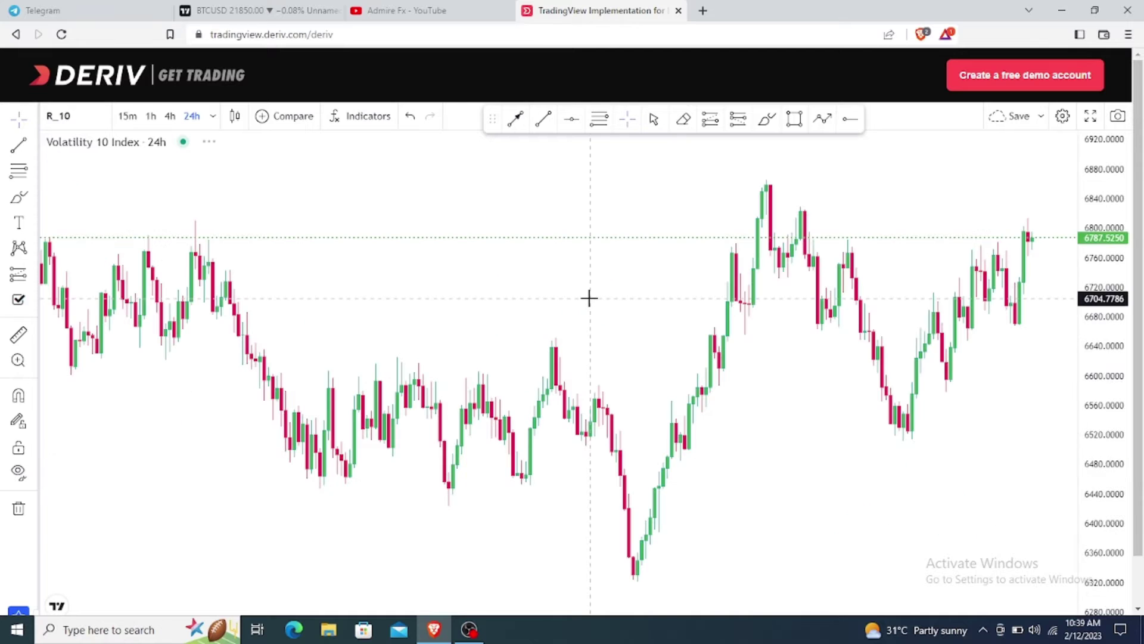
Draw a horizontal line at about 6919 along the highest peaks of the Volatility 10 Index chart
{"action": "scroll", "coordinate": [590, 298], "scroll_direction": "down", "scroll_amount": 5}
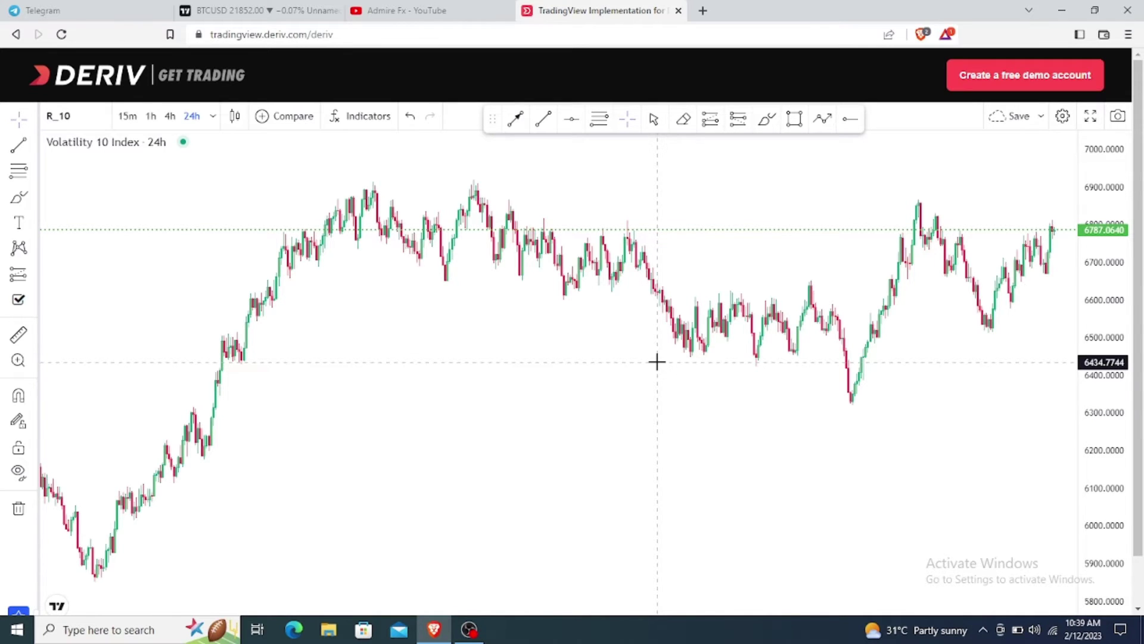
{"action": "scroll", "coordinate": [646, 362], "scroll_direction": "down", "scroll_amount": 3}
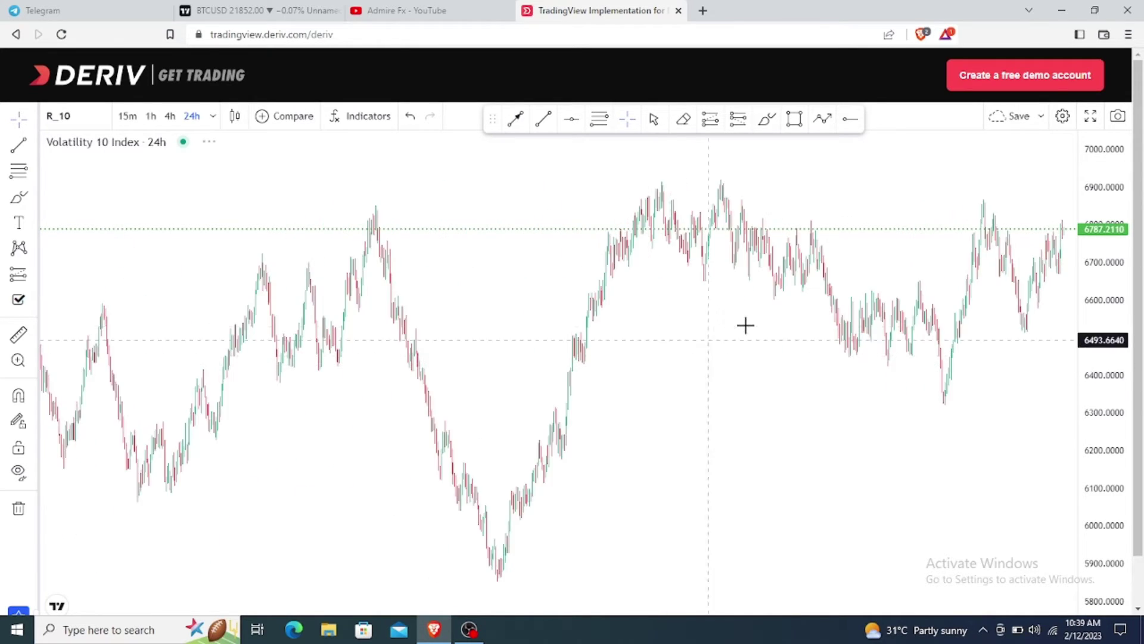
{"action": "scroll", "coordinate": [745, 324], "scroll_direction": "up", "scroll_amount": 3}
{"action": "scroll", "coordinate": [625, 291], "scroll_direction": "down", "scroll_amount": 2}
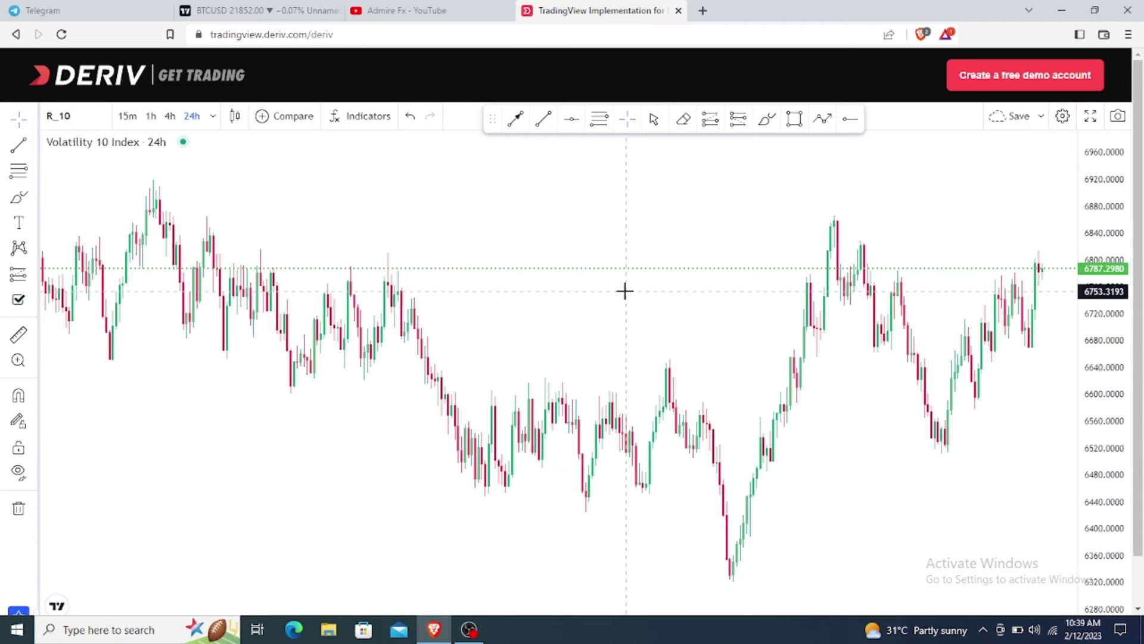
{"action": "scroll", "coordinate": [506, 291], "scroll_direction": "up", "scroll_amount": 3}
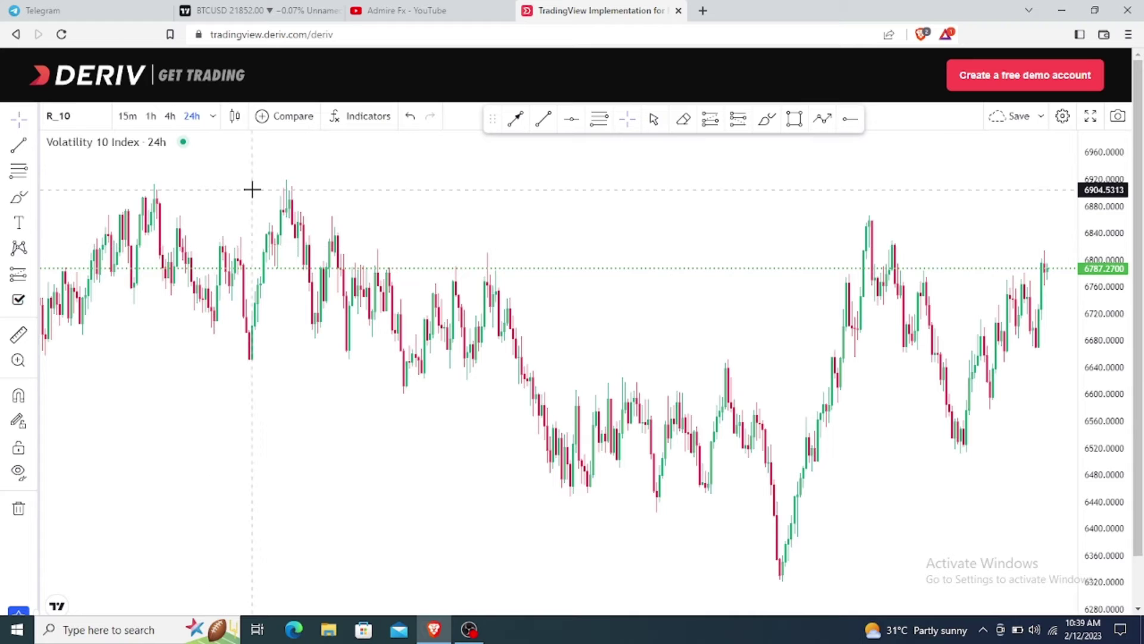
{"action": "left_click", "coordinate": [572, 118]}
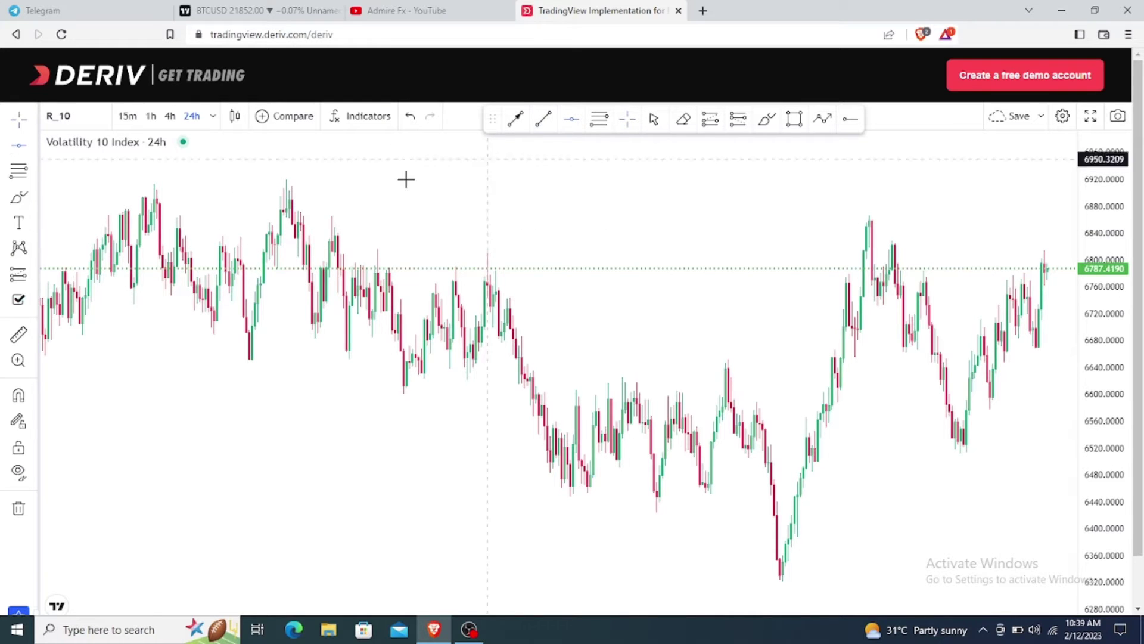
{"action": "left_click", "coordinate": [277, 179]}
{"action": "scroll", "coordinate": [476, 155], "scroll_direction": "down", "scroll_amount": 2}
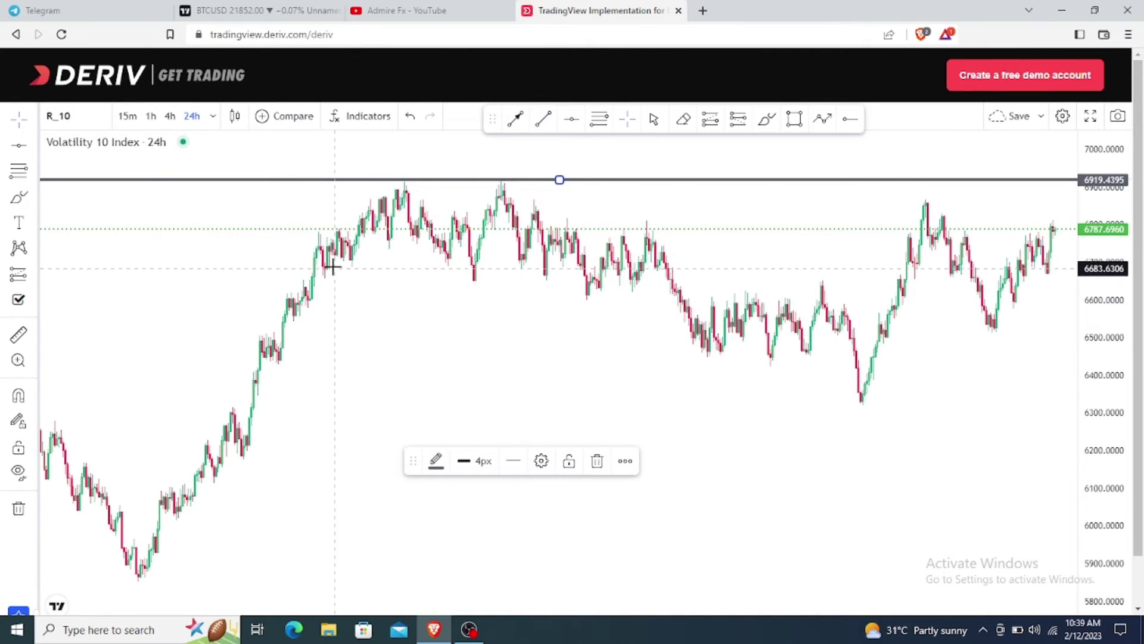
Draw a descending trend line under the swing lows from about 6729 to about 6376
{"action": "left_click_drag", "start_coordinate": [327, 263], "coordinate": [346, 355]}
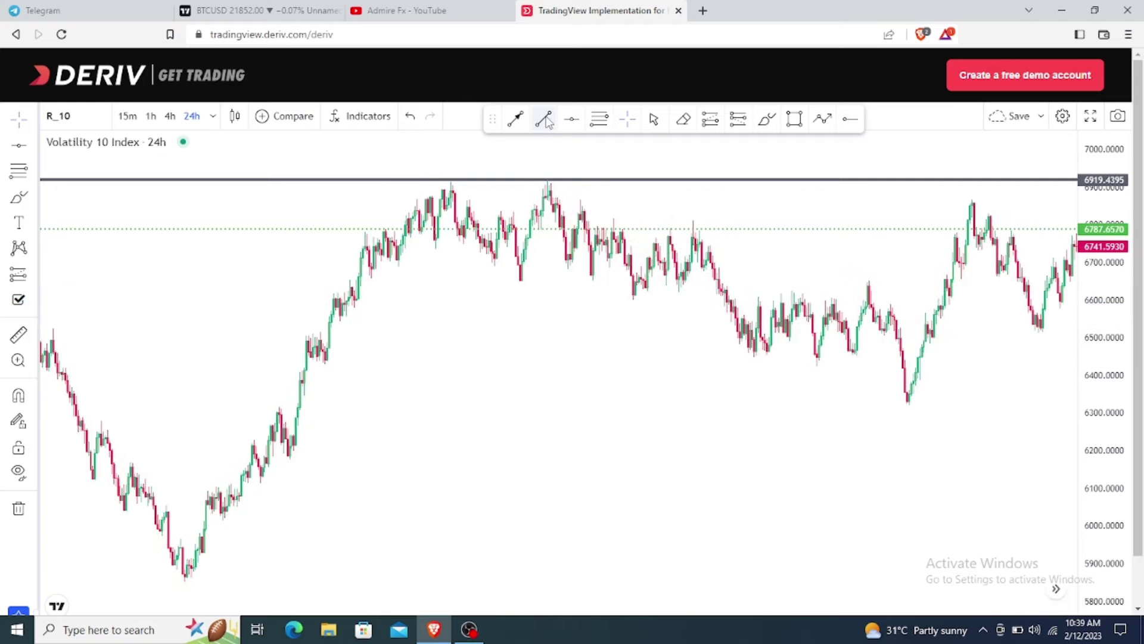
{"action": "left_click", "coordinate": [544, 119]}
{"action": "left_click", "coordinate": [401, 250]}
{"action": "left_click", "coordinate": [813, 378]}
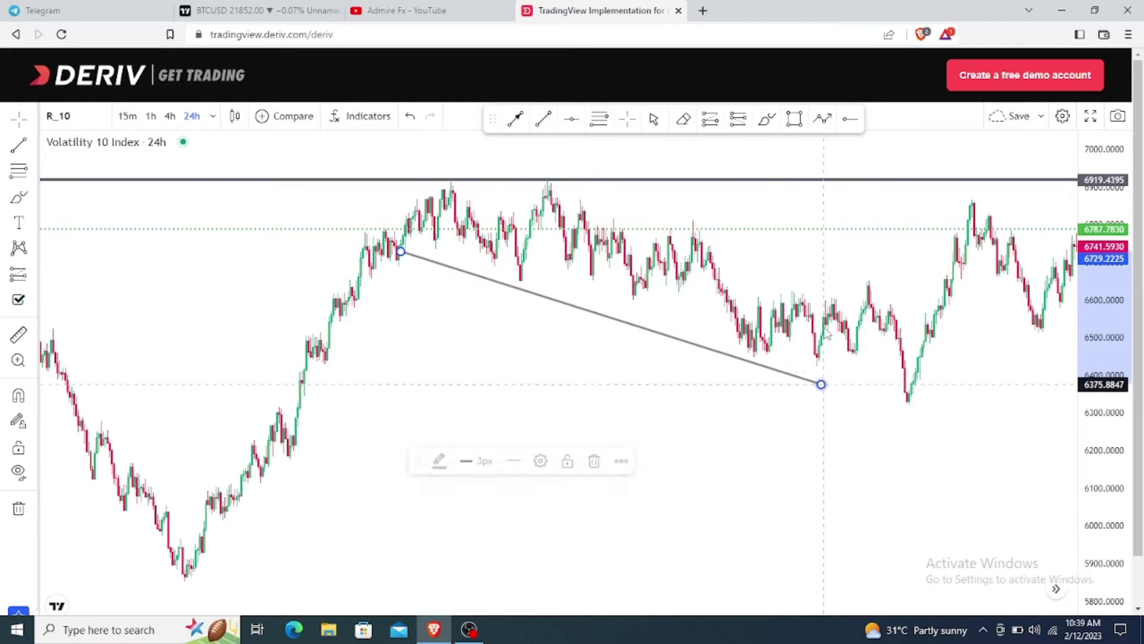
{"action": "left_click_drag", "start_coordinate": [679, 266], "coordinate": [524, 266]}
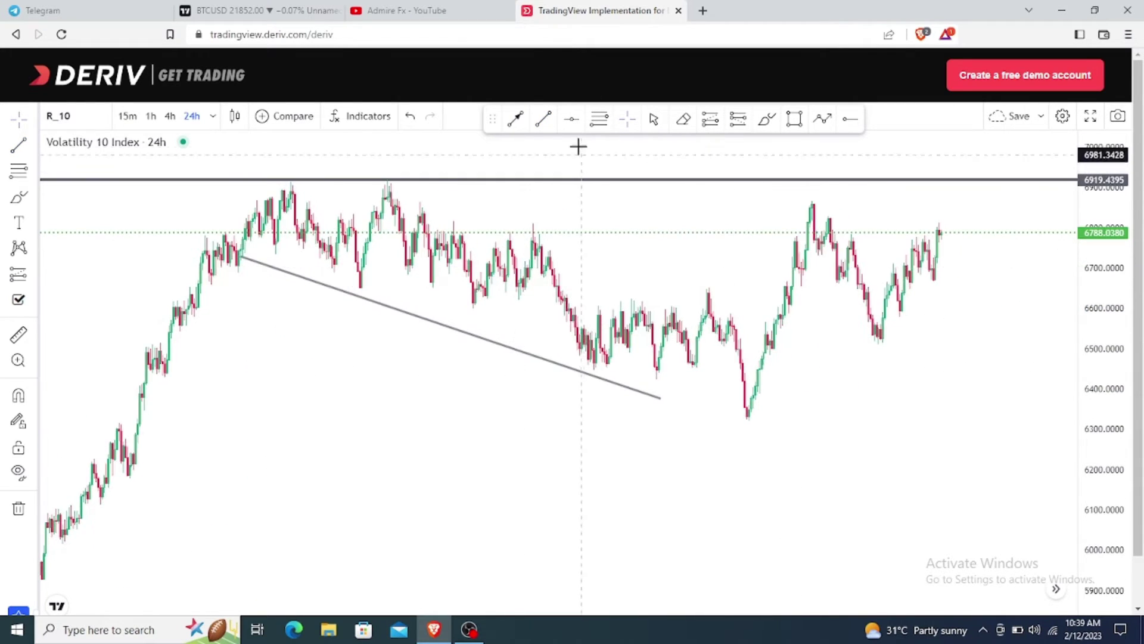
Add two more horizontal lines across the chart at about 6580 and about 6438
{"action": "left_click", "coordinate": [571, 118]}
{"action": "left_click", "coordinate": [486, 316]}
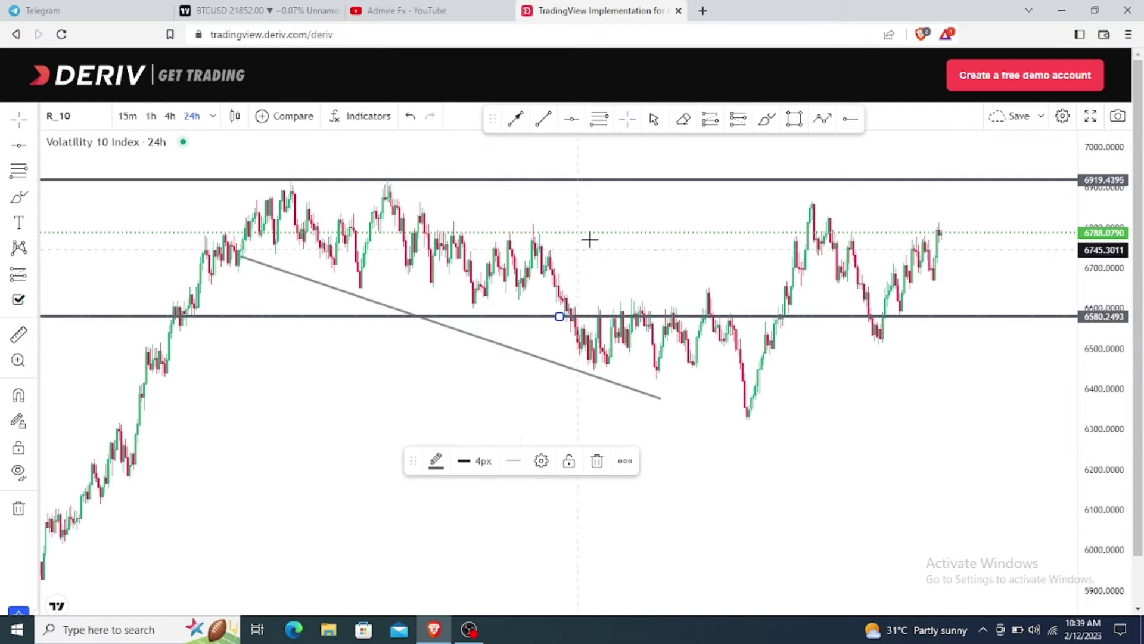
{"action": "left_click", "coordinate": [618, 214]}
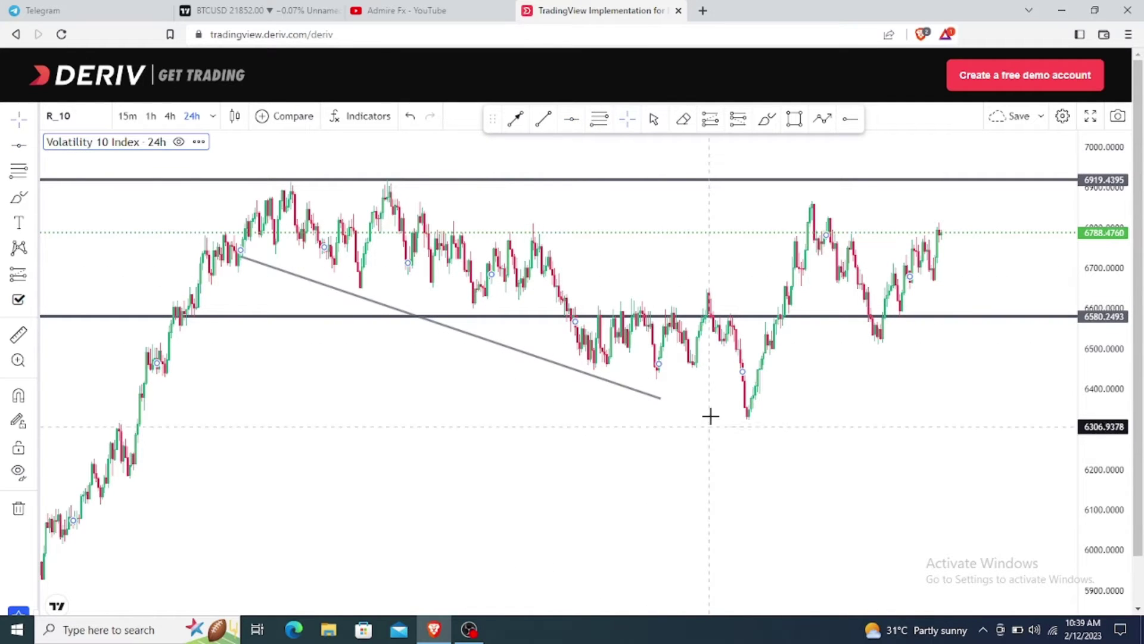
{"action": "left_click", "coordinate": [680, 383]}
{"action": "left_click", "coordinate": [571, 119]}
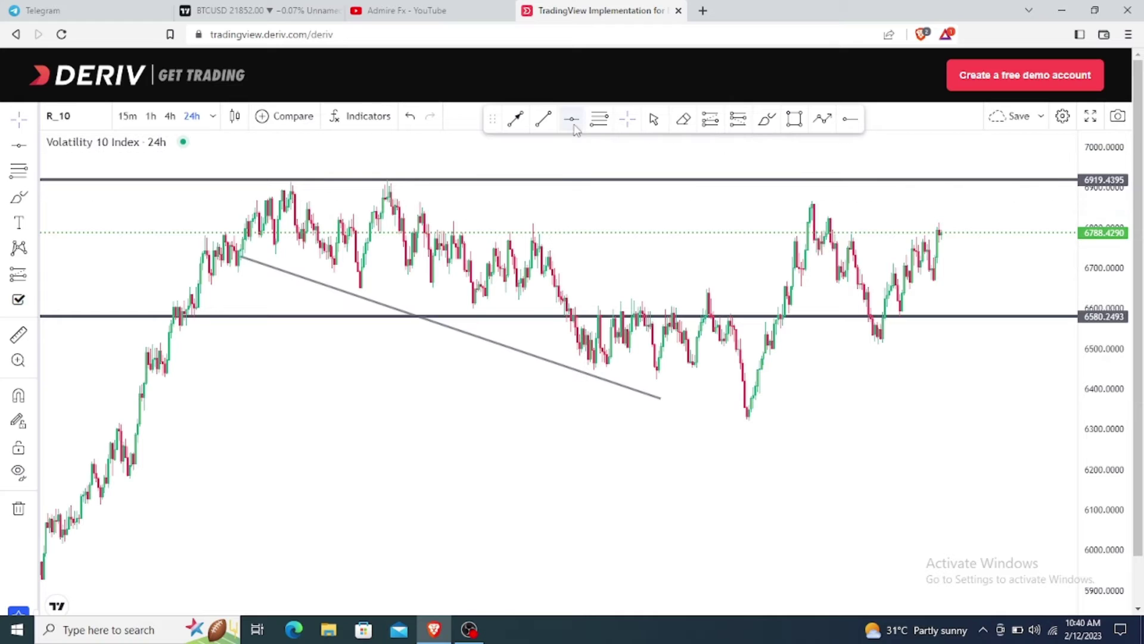
{"action": "left_click", "coordinate": [659, 374]}
{"action": "left_click", "coordinate": [728, 455]}
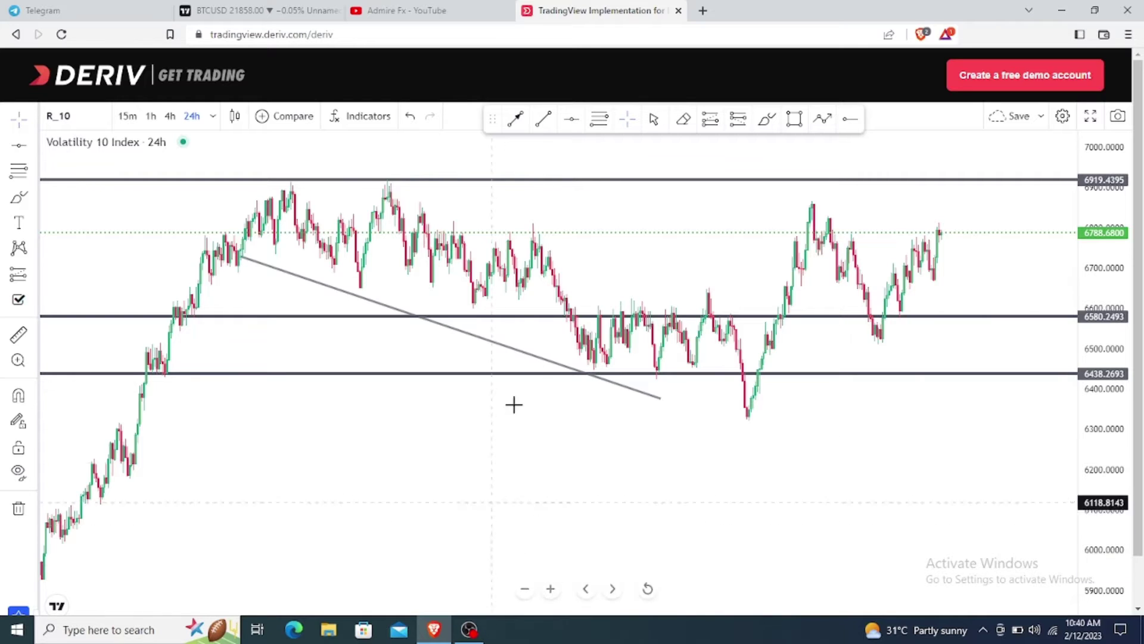
Save the chart with its drawings as a new layout named "v10 copy"
{"action": "left_click", "coordinate": [1002, 118]}
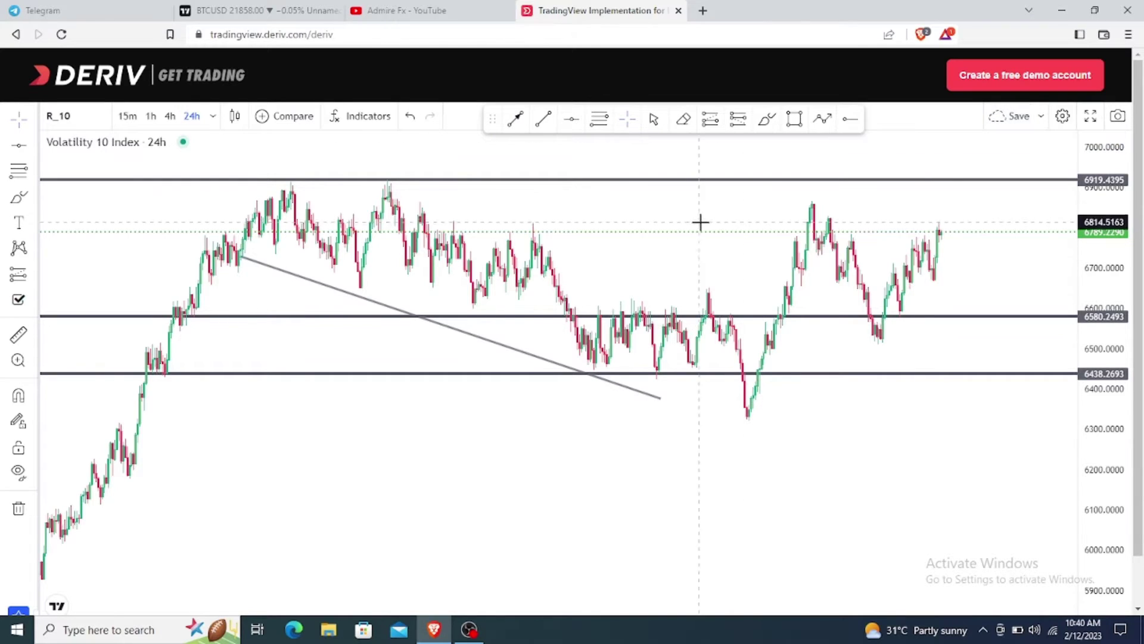
{"action": "scroll", "coordinate": [710, 235], "scroll_direction": "down", "scroll_amount": 3}
{"action": "scroll", "coordinate": [749, 248], "scroll_direction": "up", "scroll_amount": 3}
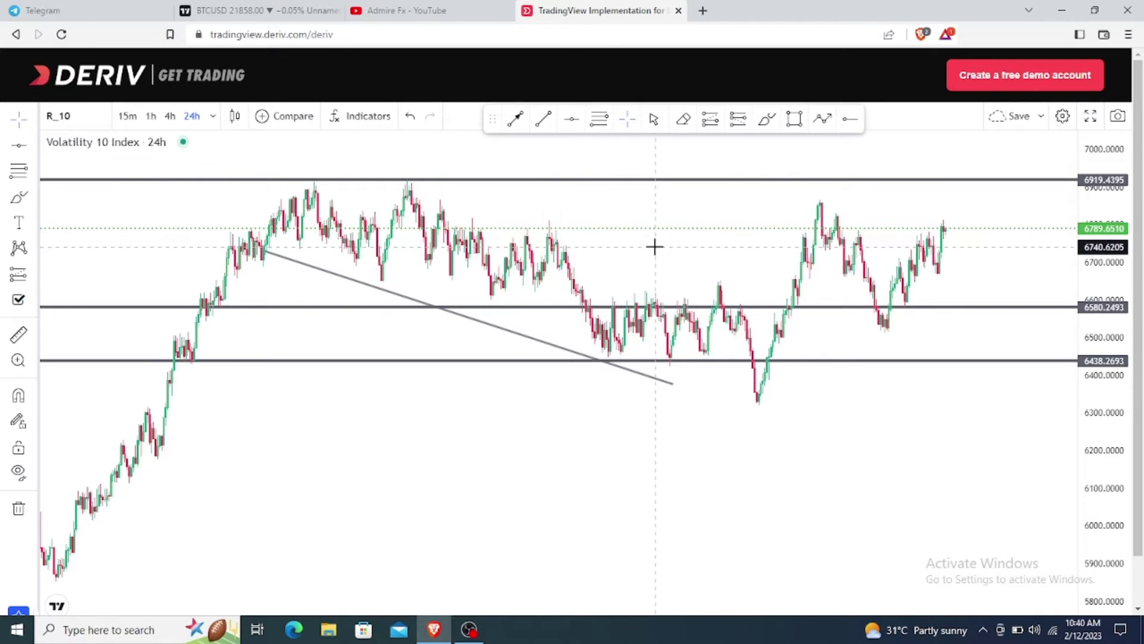
{"action": "left_click", "coordinate": [1022, 119]}
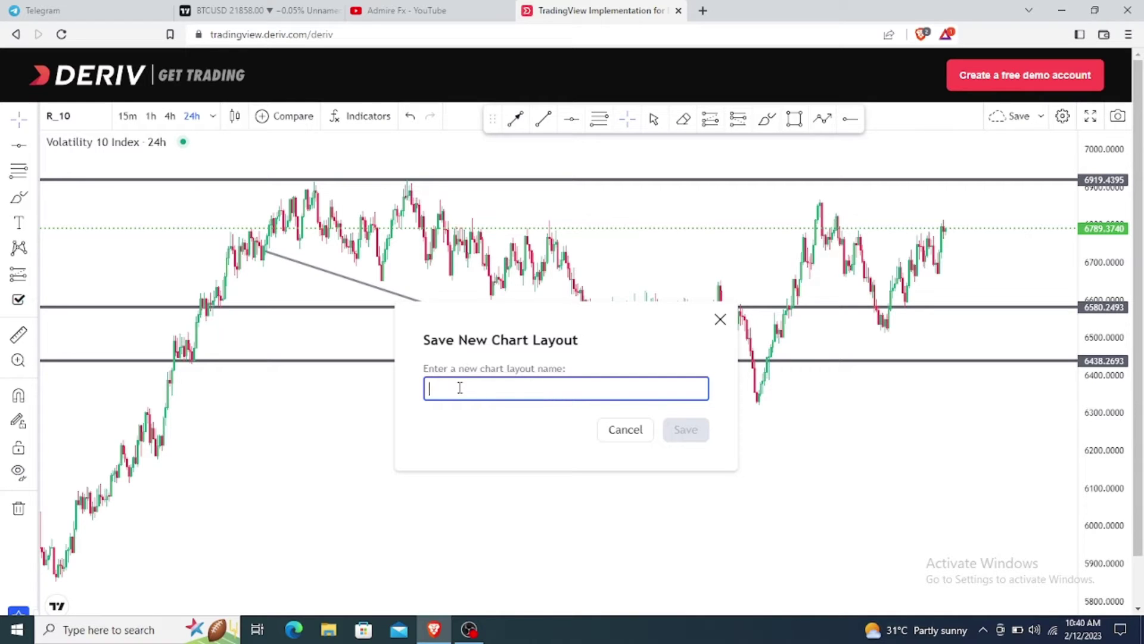
{"action": "type", "text": "1"}
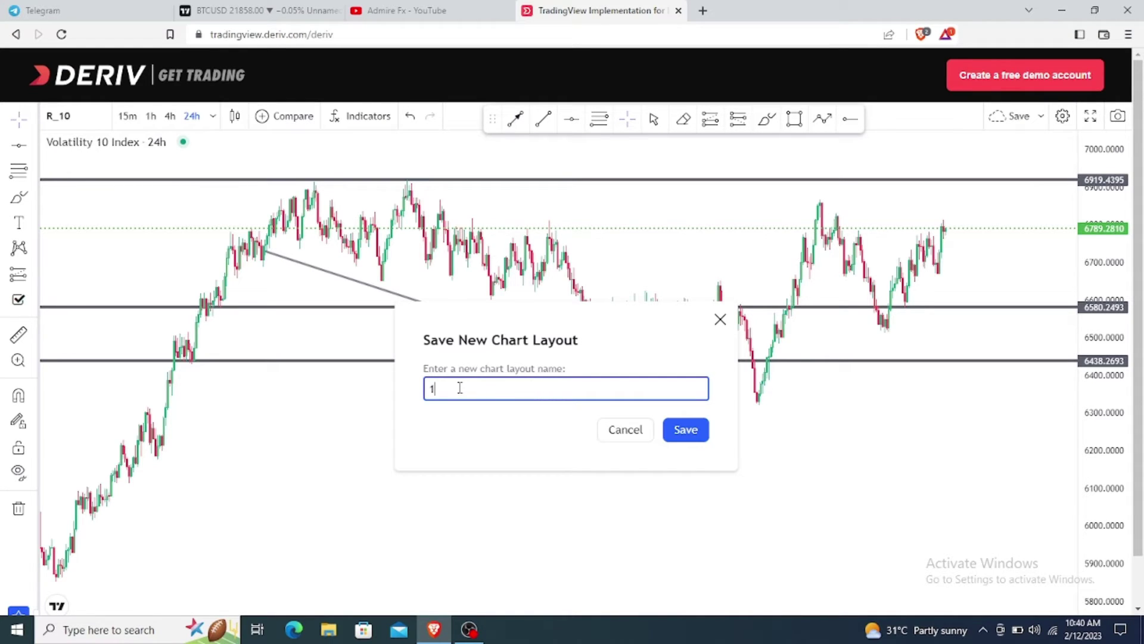
{"action": "type", "text": "0"}
{"action": "key", "text": "BackSpace"}
{"action": "key", "text": "BackSpace"}
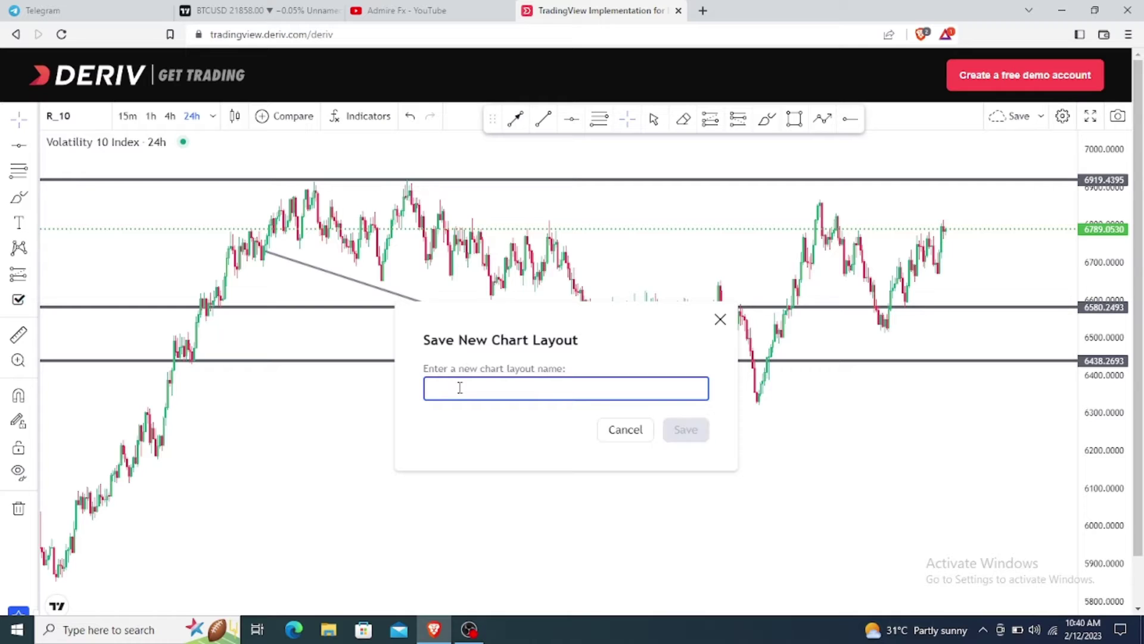
{"action": "type", "text": "v10"}
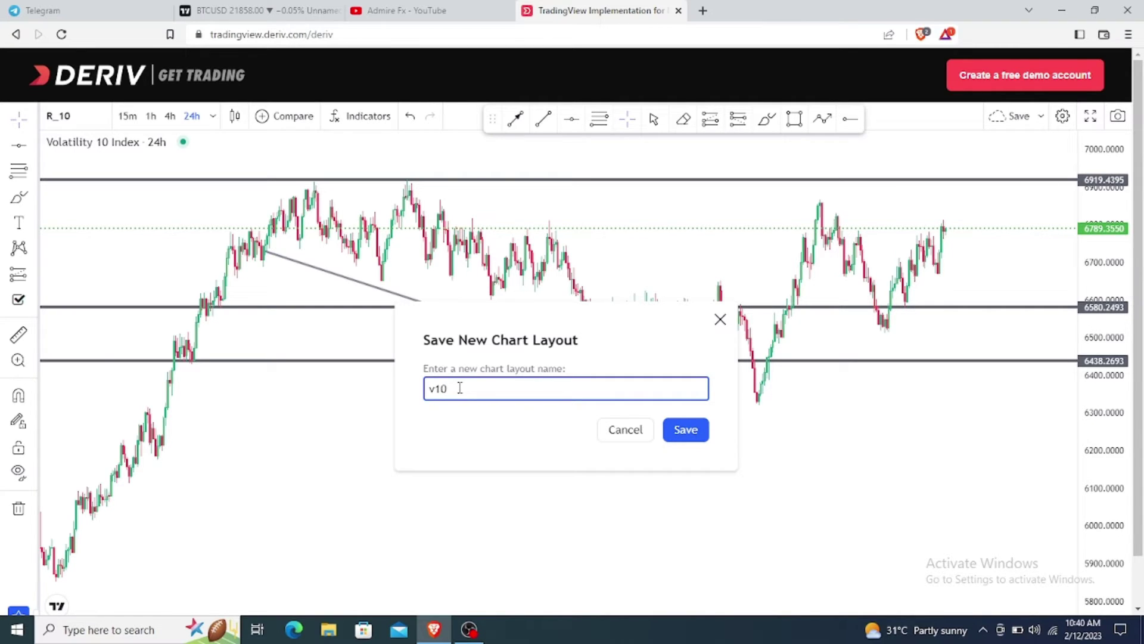
{"action": "type", "text": " copy"}
{"action": "left_click", "coordinate": [686, 431]}
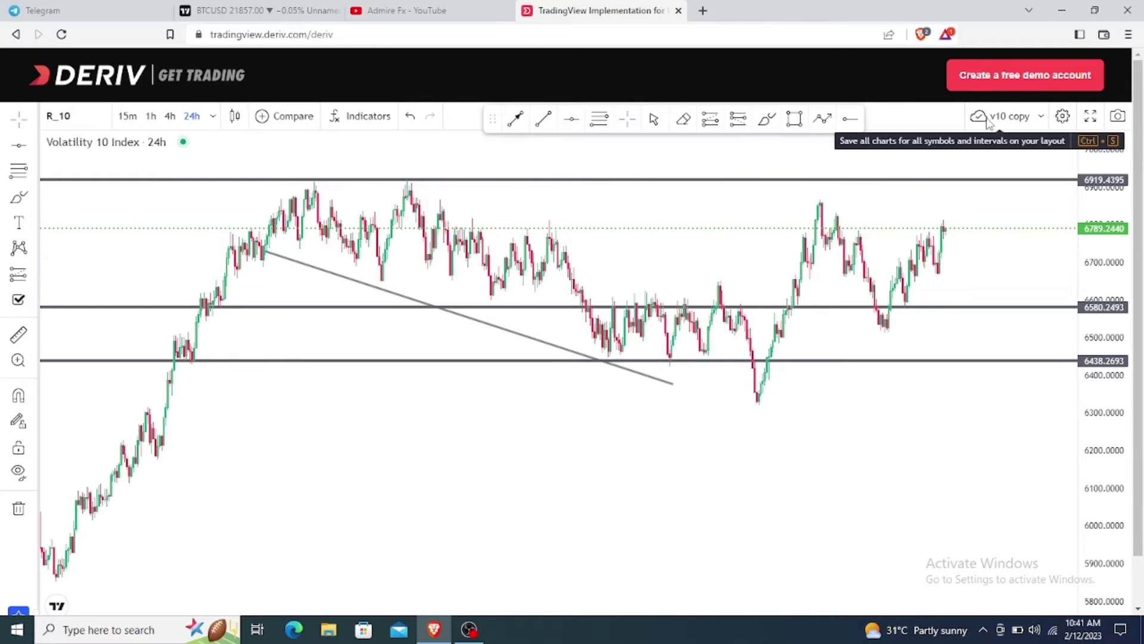
Reload the Deriv chart page to test whether the drawings stay on the chart
{"action": "scroll", "coordinate": [714, 235], "scroll_direction": "down", "scroll_amount": 3}
{"action": "scroll", "coordinate": [715, 235], "scroll_direction": "up", "scroll_amount": 5}
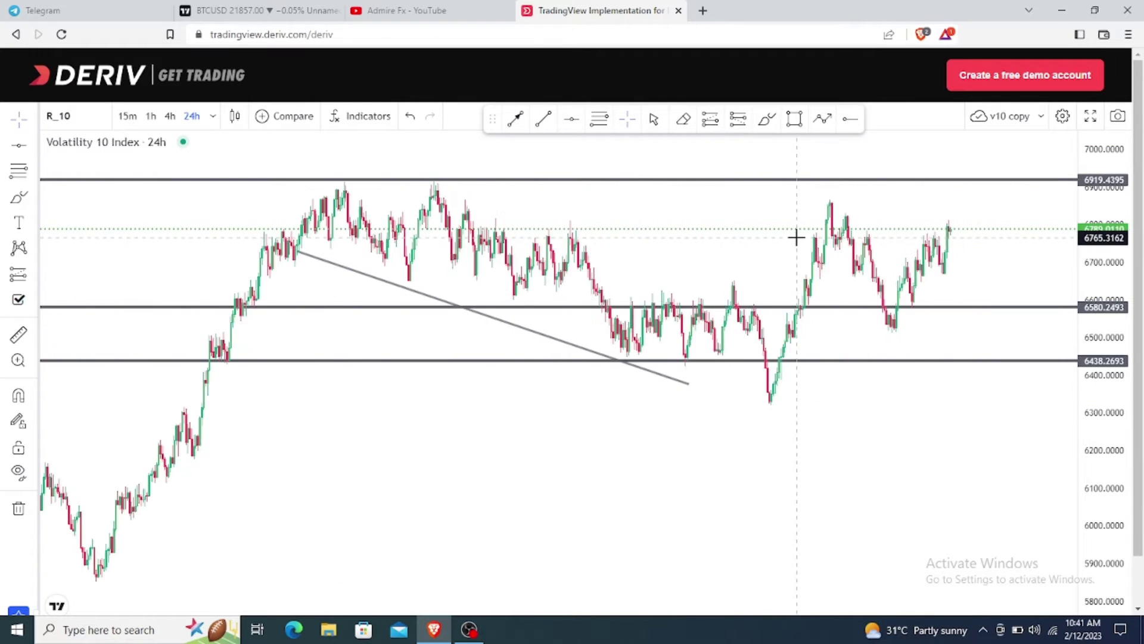
{"action": "left_click", "coordinate": [63, 36]}
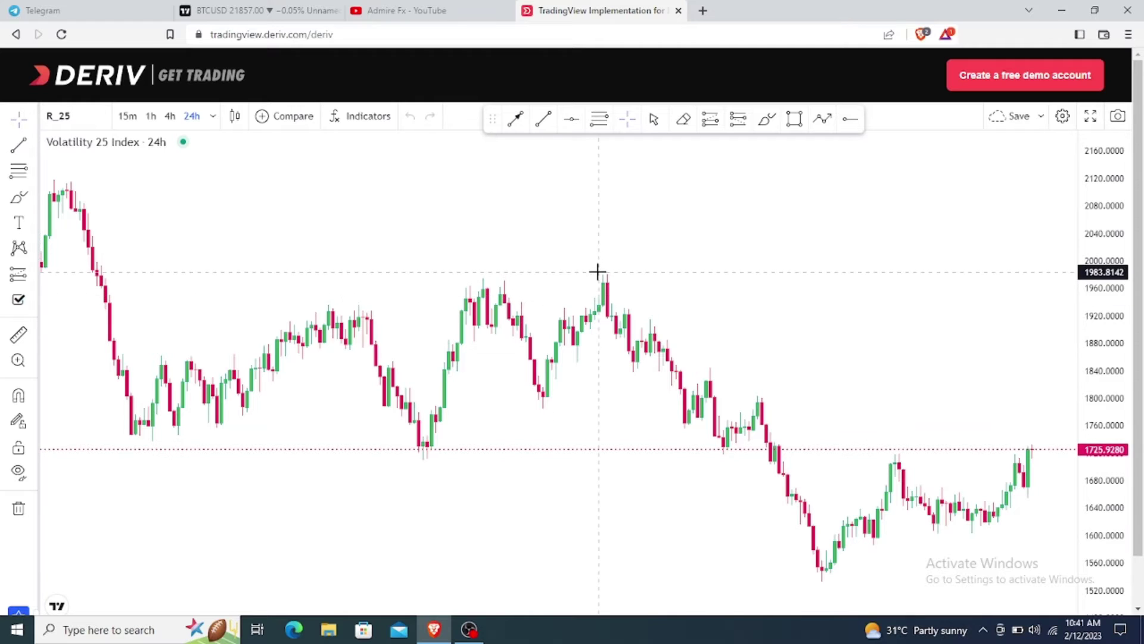
{"action": "scroll", "coordinate": [597, 271], "scroll_direction": "down", "scroll_amount": 5}
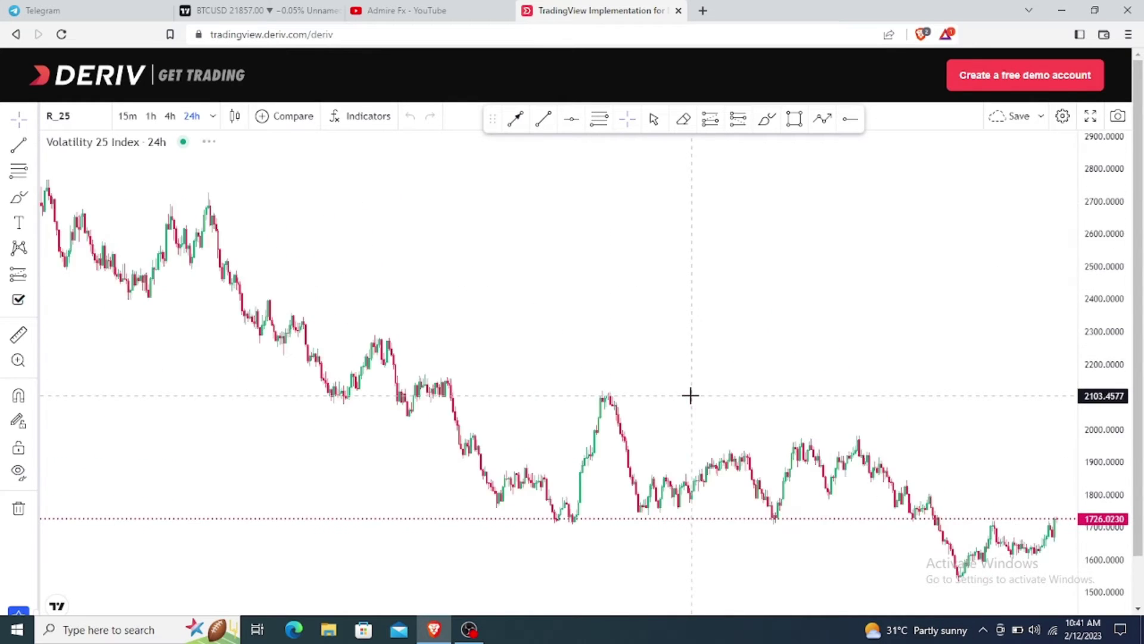
Switch the reloaded chart's symbol to the Volatility 10 Index (R_10) and check it for the drawings
{"action": "left_click", "coordinate": [91, 114]}
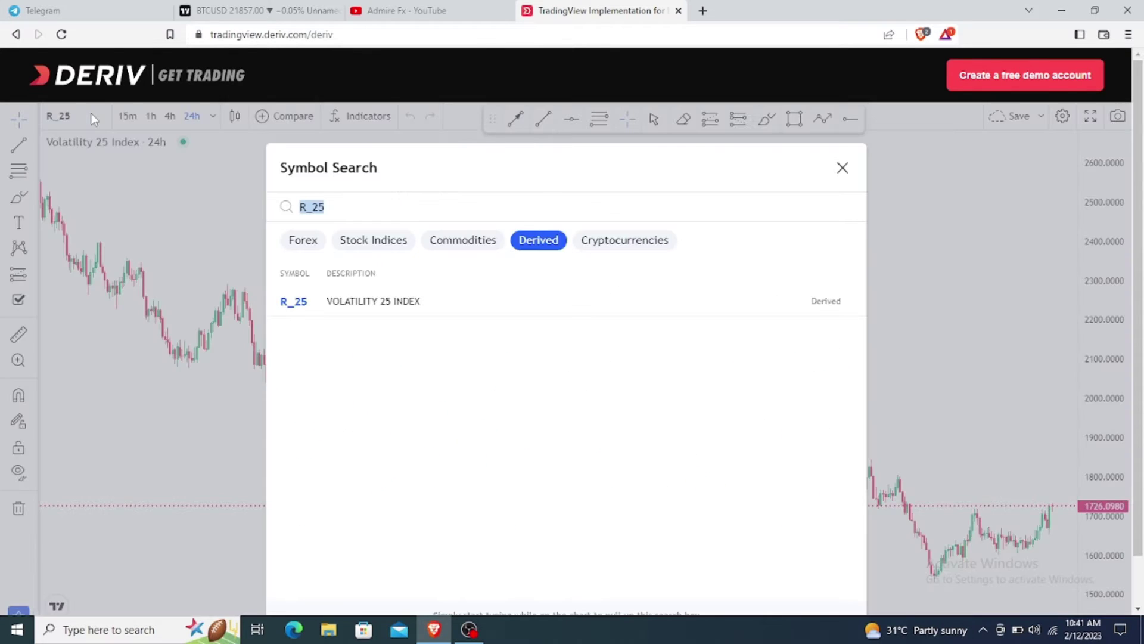
{"action": "key", "text": "BackSpace"}
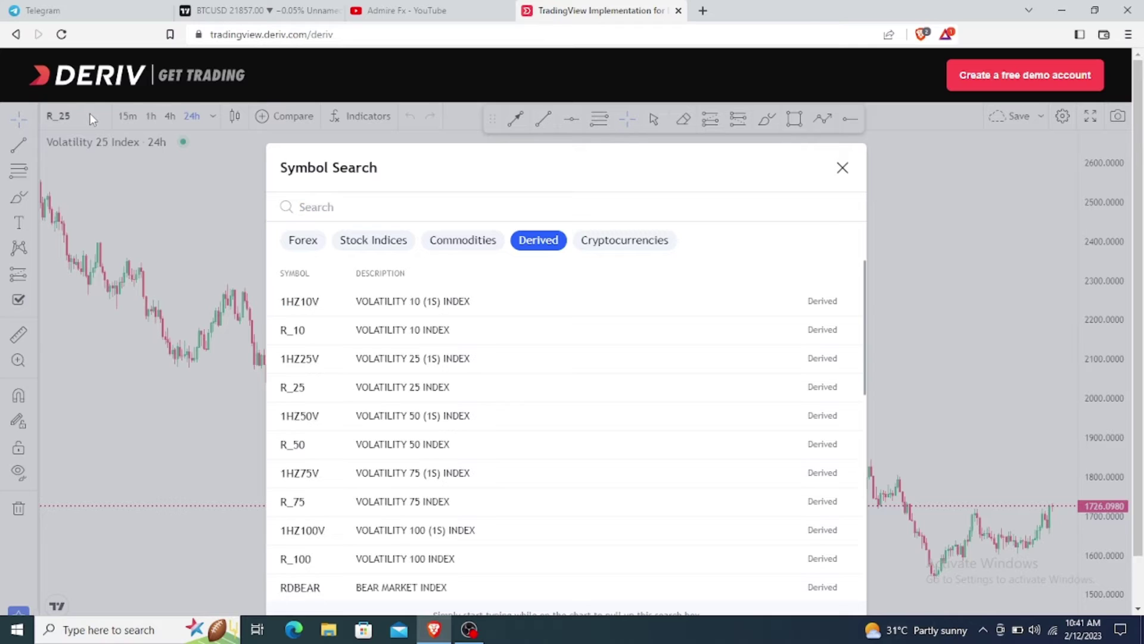
{"action": "left_click", "coordinate": [354, 329]}
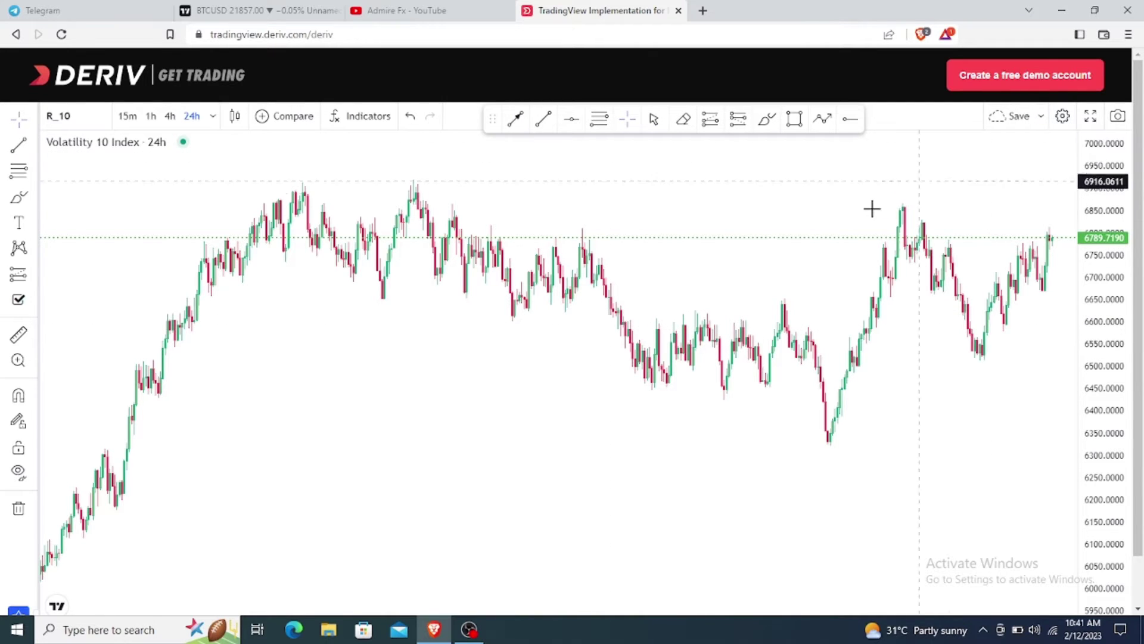
{"action": "scroll", "coordinate": [542, 276], "scroll_direction": "down", "scroll_amount": 3}
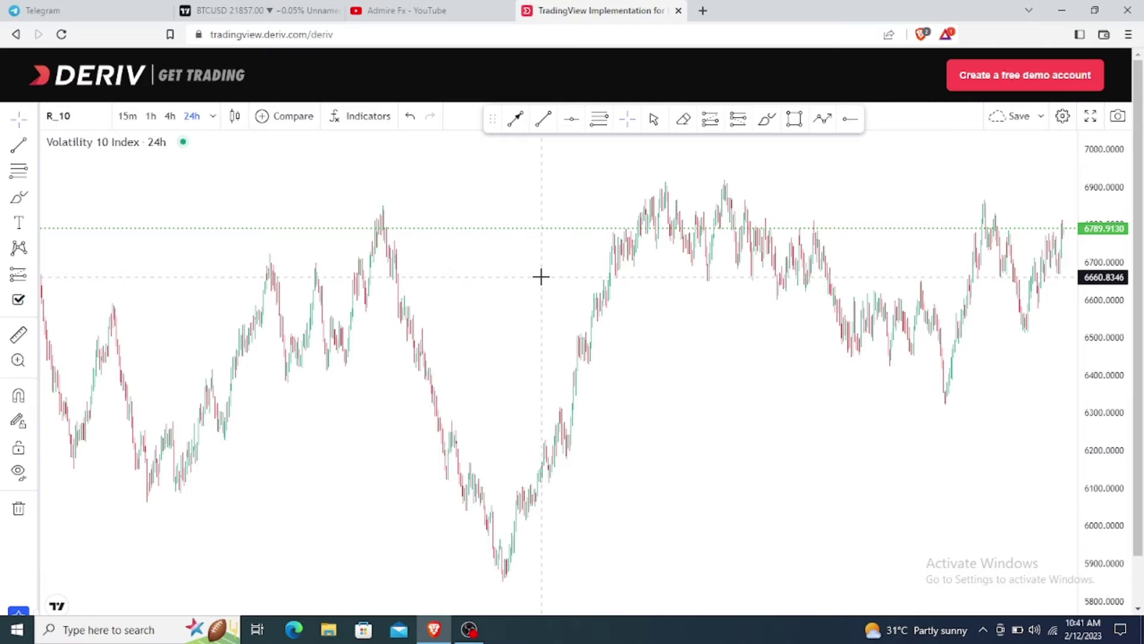
{"action": "scroll", "coordinate": [975, 141], "scroll_direction": "up", "scroll_amount": 2}
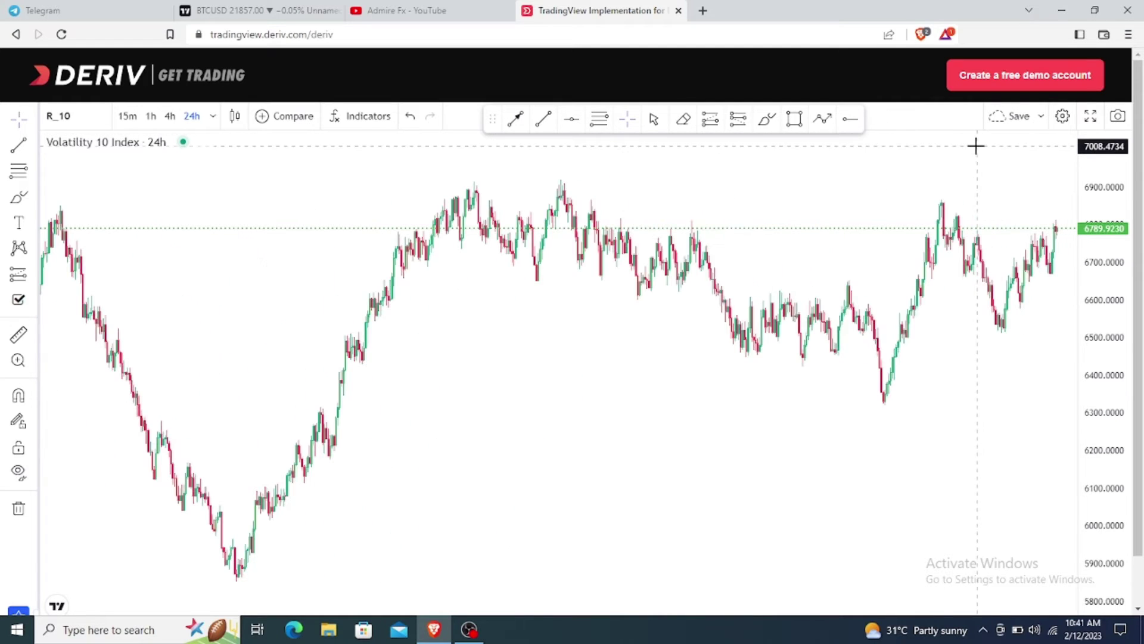
Load the saved chart layout "v10 copy"
{"action": "left_click", "coordinate": [1042, 119]}
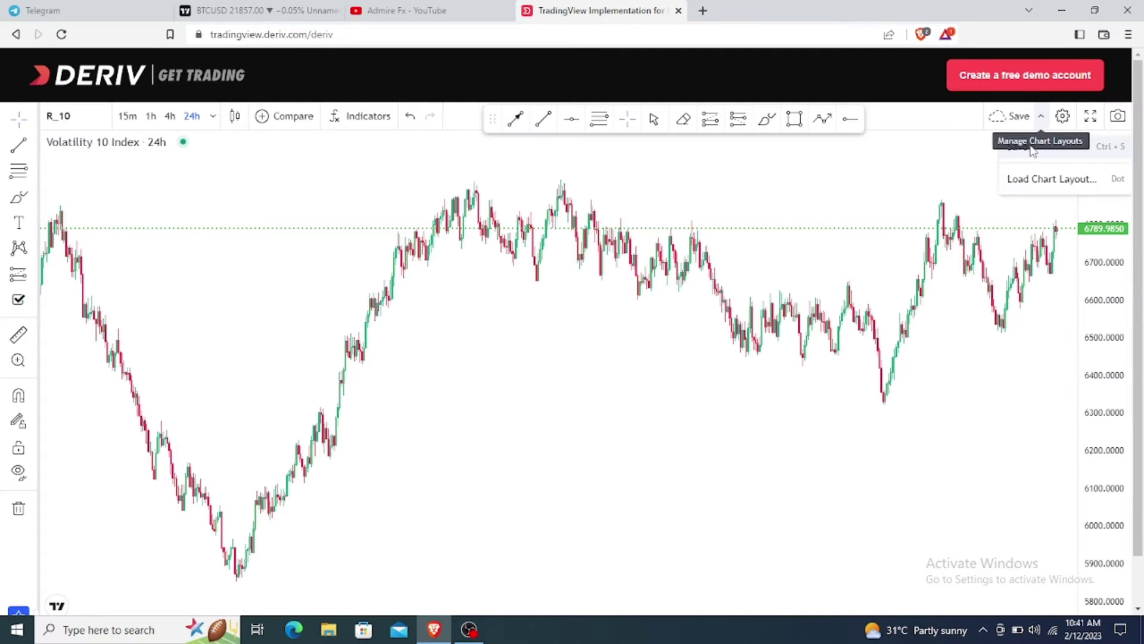
{"action": "left_click", "coordinate": [1024, 186]}
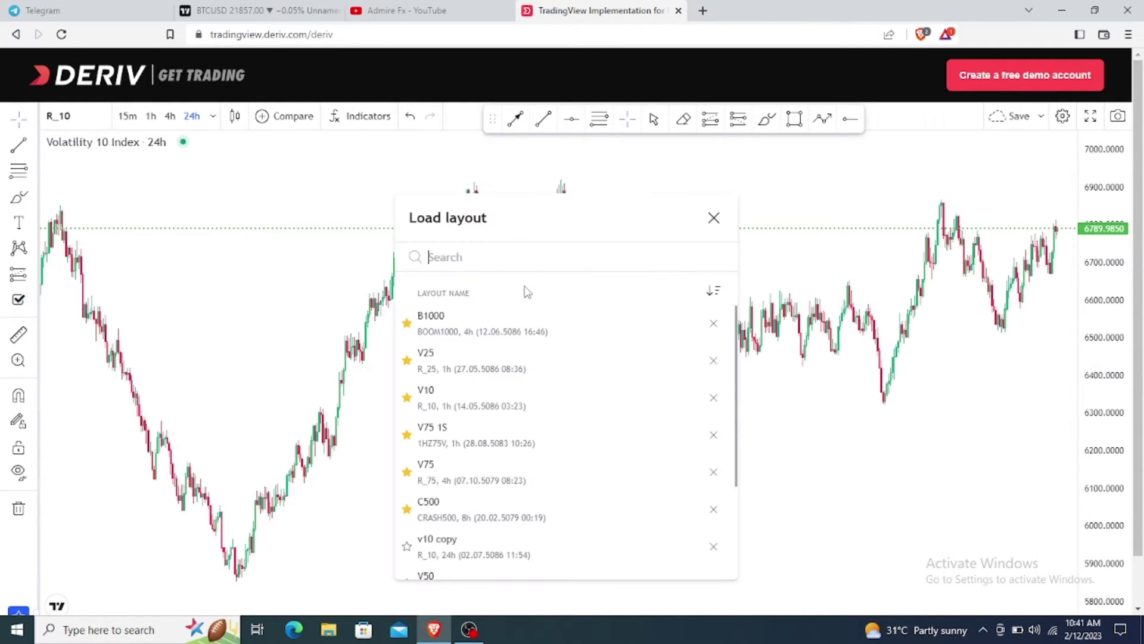
{"action": "scroll", "coordinate": [527, 292], "scroll_direction": "down", "scroll_amount": 1}
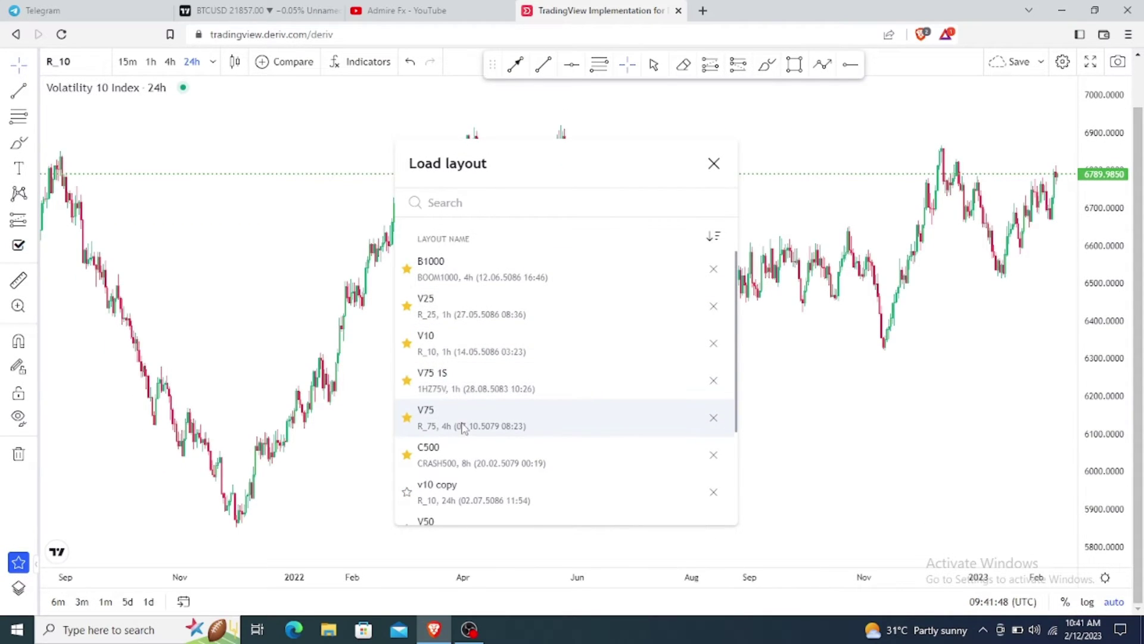
{"action": "scroll", "coordinate": [477, 417], "scroll_direction": "down", "scroll_amount": 2}
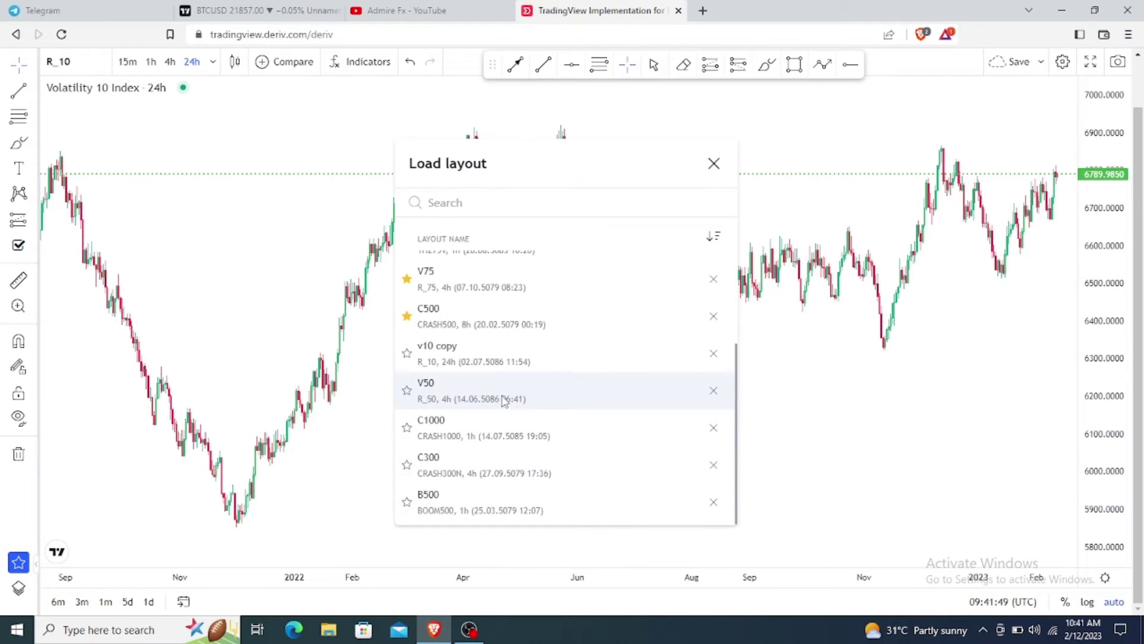
{"action": "left_click", "coordinate": [498, 357]}
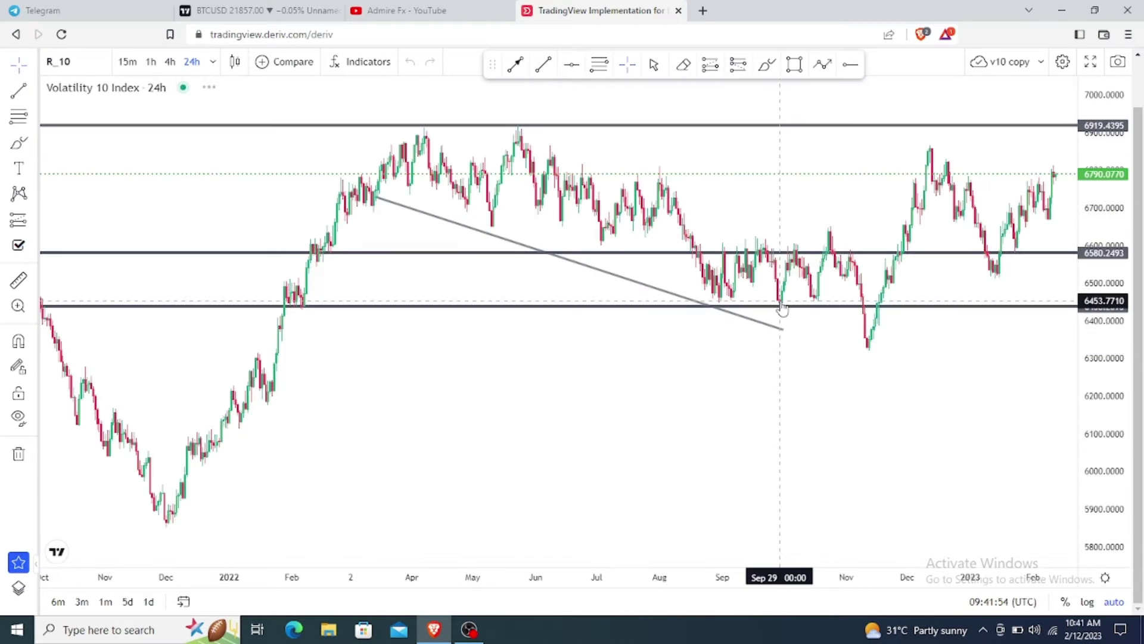
{"action": "scroll", "coordinate": [706, 354], "scroll_direction": "down", "scroll_amount": 3}
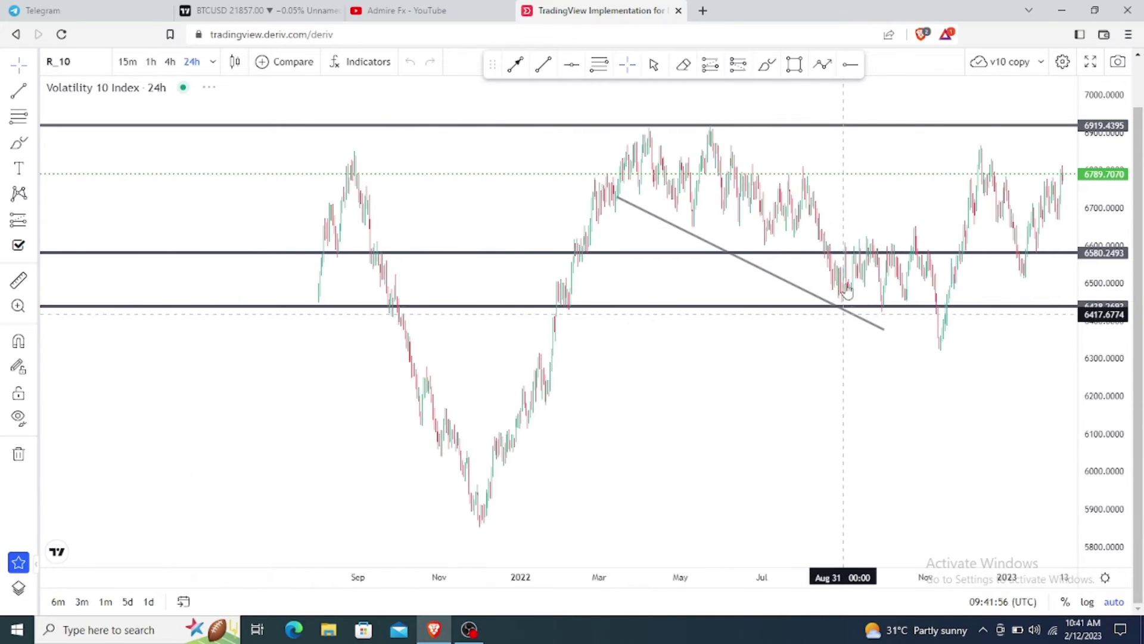
{"action": "scroll", "coordinate": [707, 218], "scroll_direction": "up", "scroll_amount": 3}
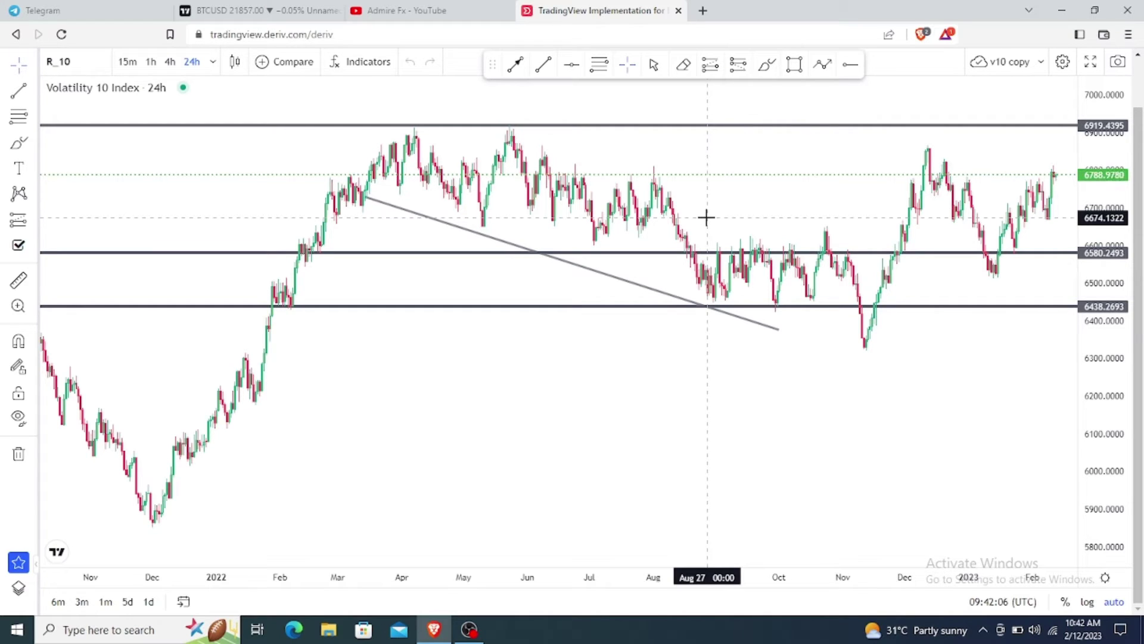
{"action": "scroll", "coordinate": [702, 212], "scroll_direction": "down", "scroll_amount": 1}
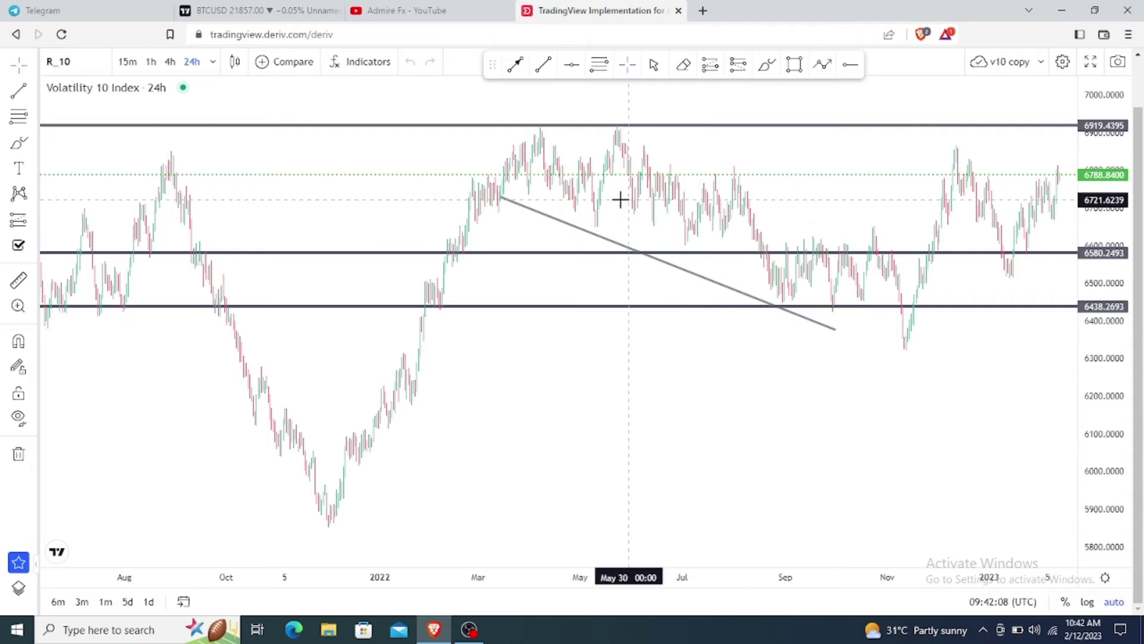
{"action": "scroll", "coordinate": [621, 197], "scroll_direction": "up", "scroll_amount": 2}
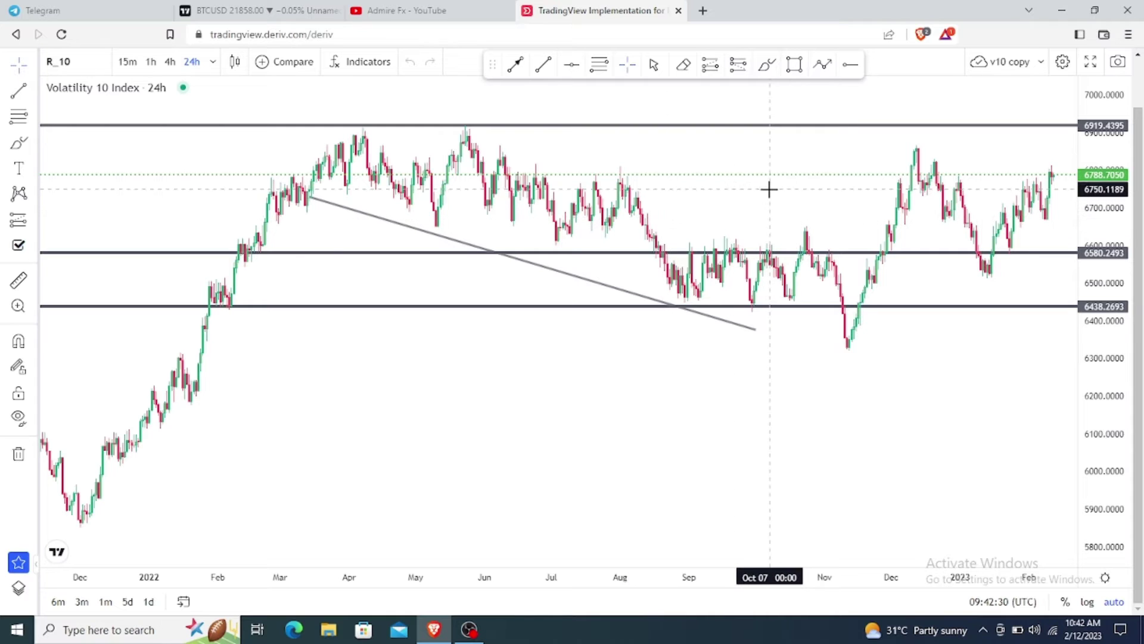
{"action": "scroll", "coordinate": [769, 189], "scroll_direction": "down", "scroll_amount": 3}
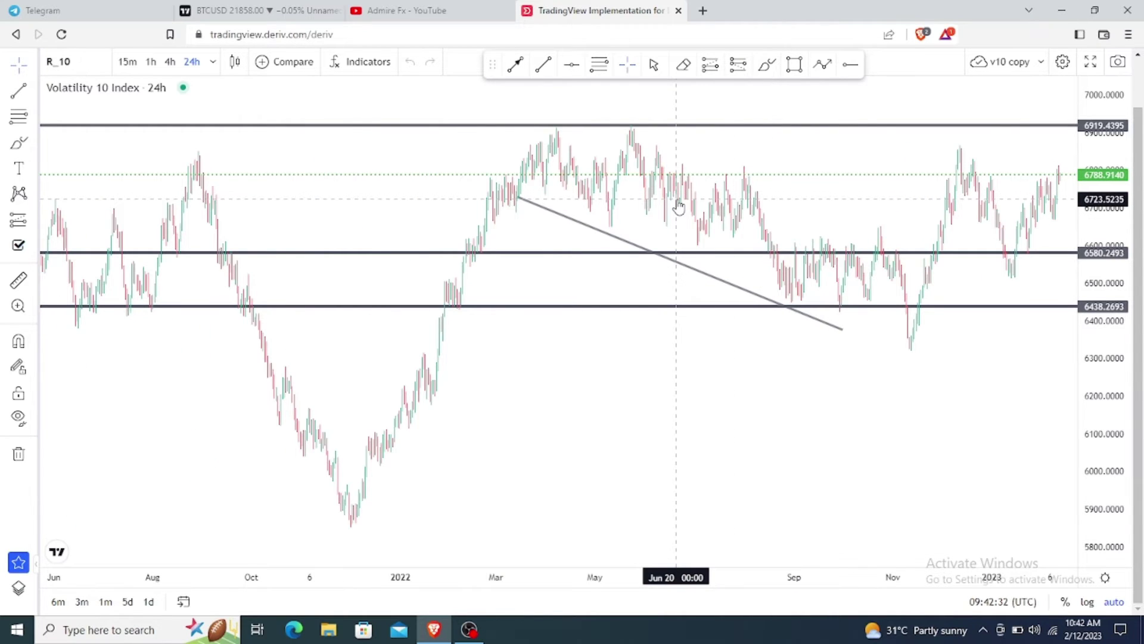
{"action": "scroll", "coordinate": [683, 201], "scroll_direction": "up", "scroll_amount": 3}
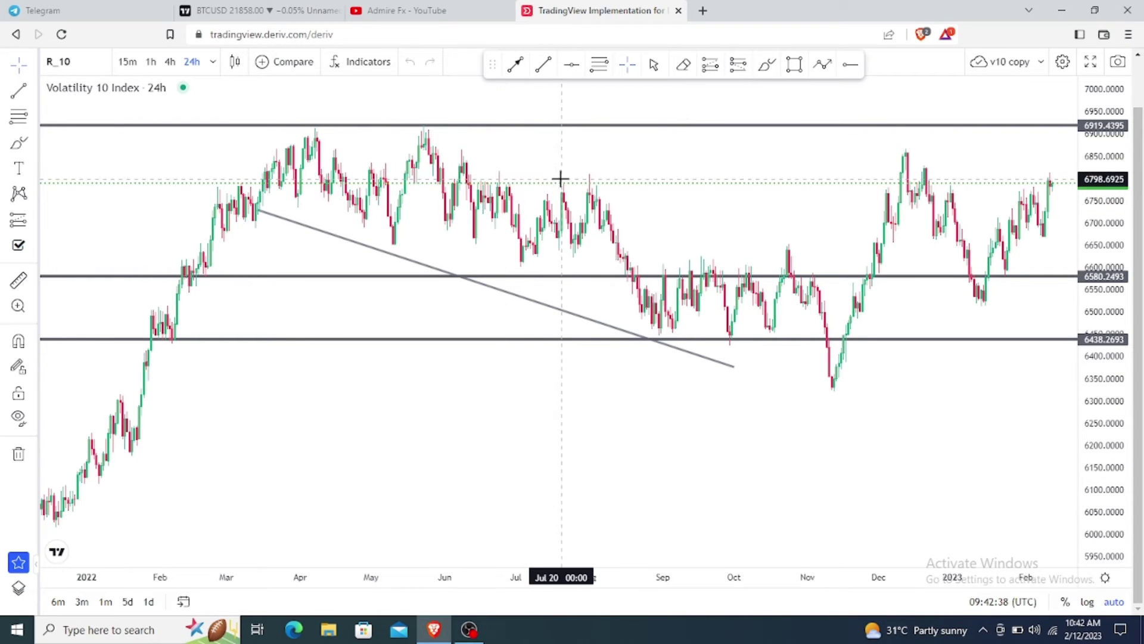
{"action": "left_click", "coordinate": [79, 62]}
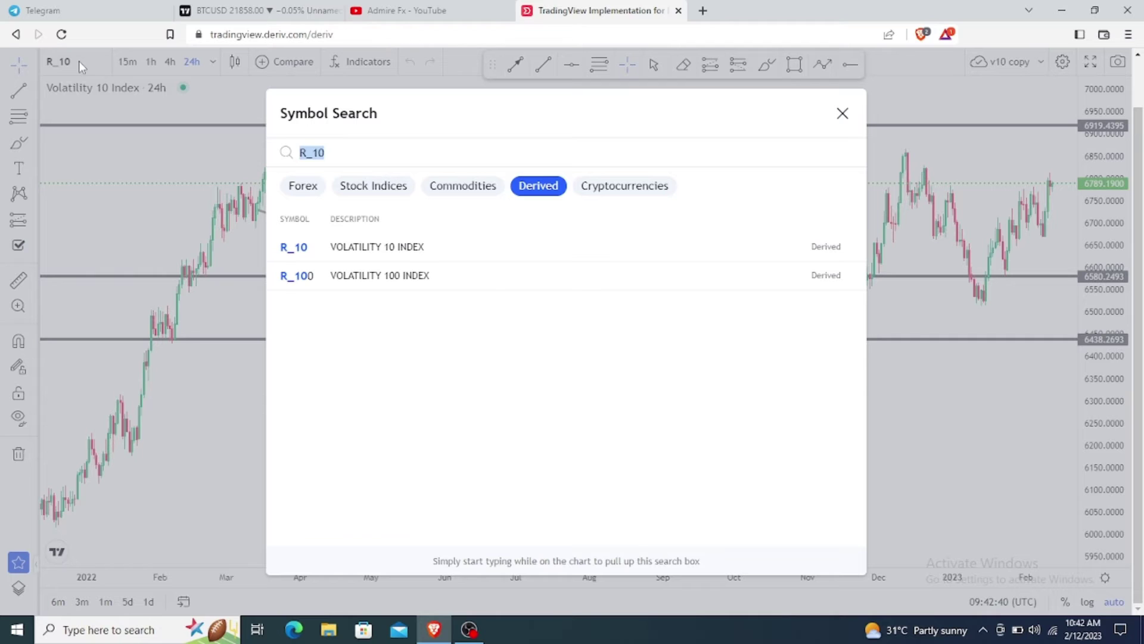
{"action": "key", "text": "BackSpace"}
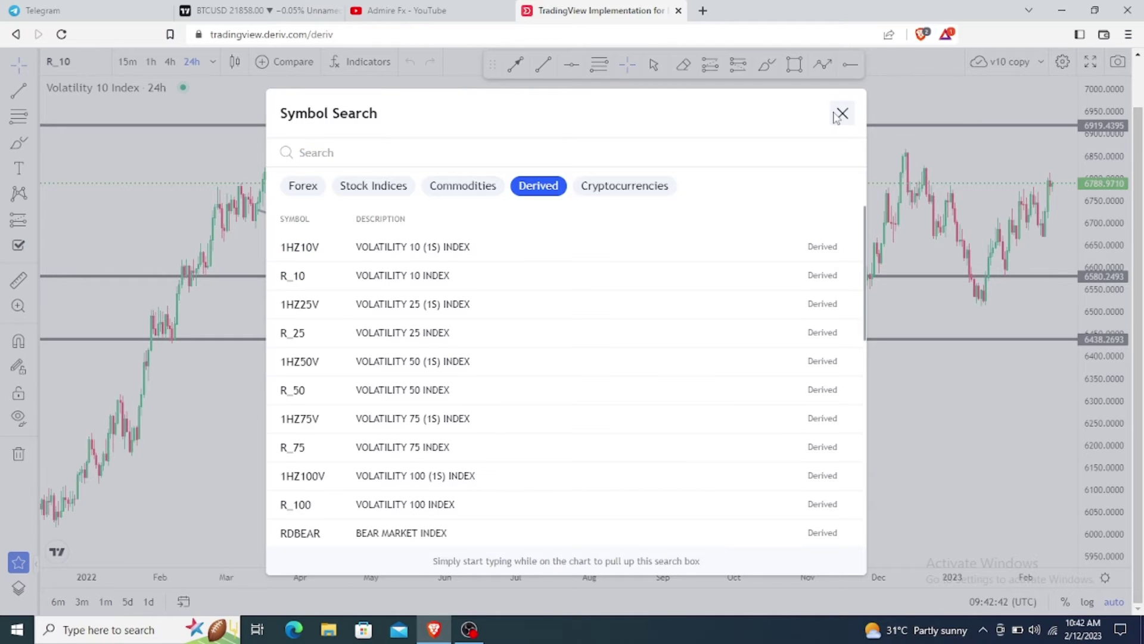
{"action": "left_click", "coordinate": [842, 113]}
Switch the chart in the "v10 copy" layout to the Boom 1000 Index from the derived symbols
{"action": "left_click", "coordinate": [71, 61]}
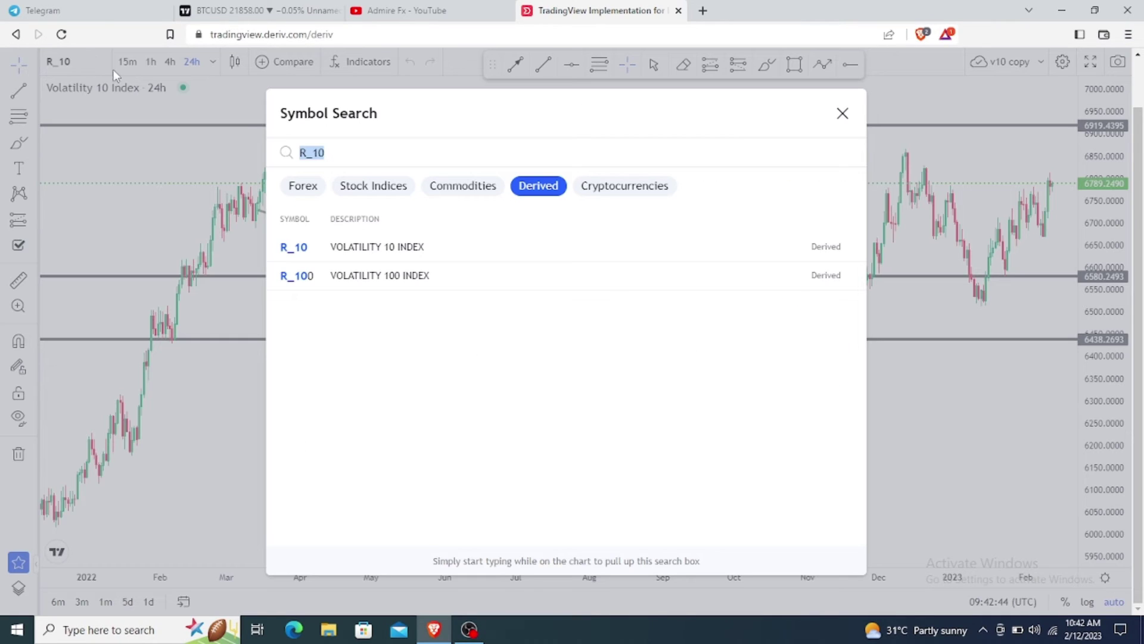
{"action": "key", "text": "BackSpace"}
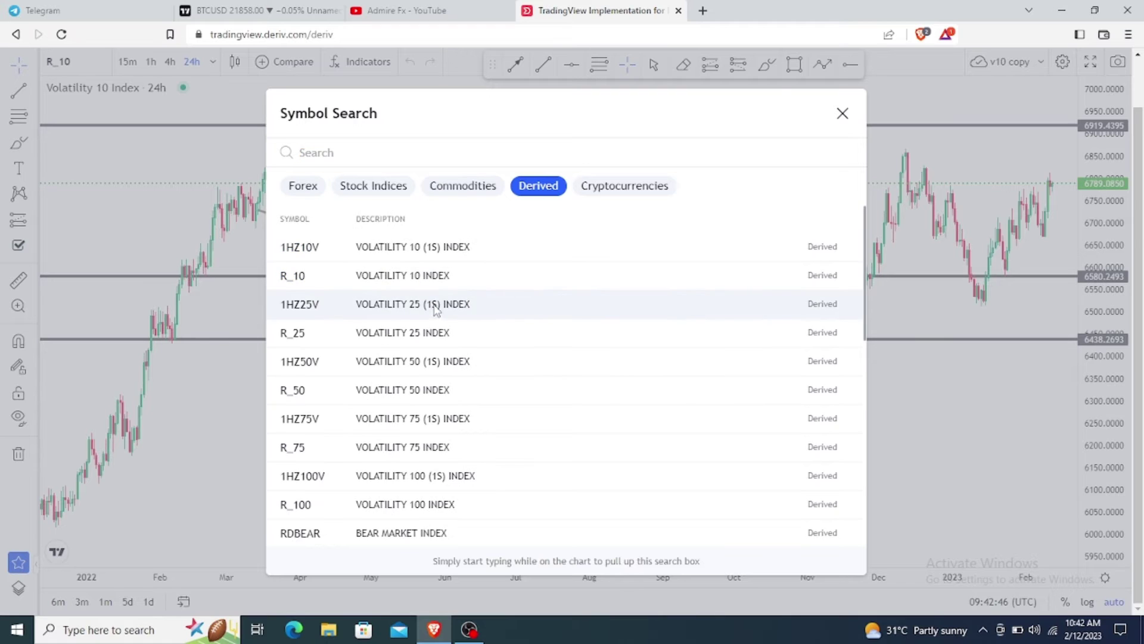
{"action": "scroll", "coordinate": [435, 301], "scroll_direction": "down", "scroll_amount": 5}
{"action": "scroll", "coordinate": [427, 453], "scroll_direction": "up", "scroll_amount": 9}
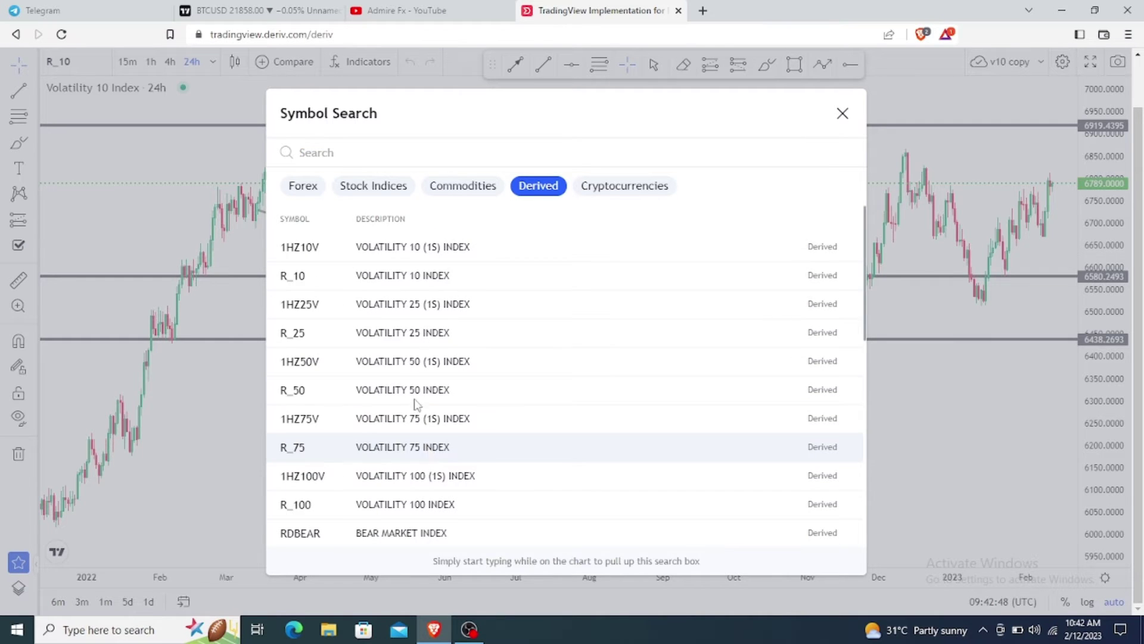
{"action": "scroll", "coordinate": [377, 417], "scroll_direction": "down", "scroll_amount": 1}
{"action": "scroll", "coordinate": [378, 418], "scroll_direction": "down", "scroll_amount": 5}
{"action": "scroll", "coordinate": [379, 417], "scroll_direction": "up", "scroll_amount": 7}
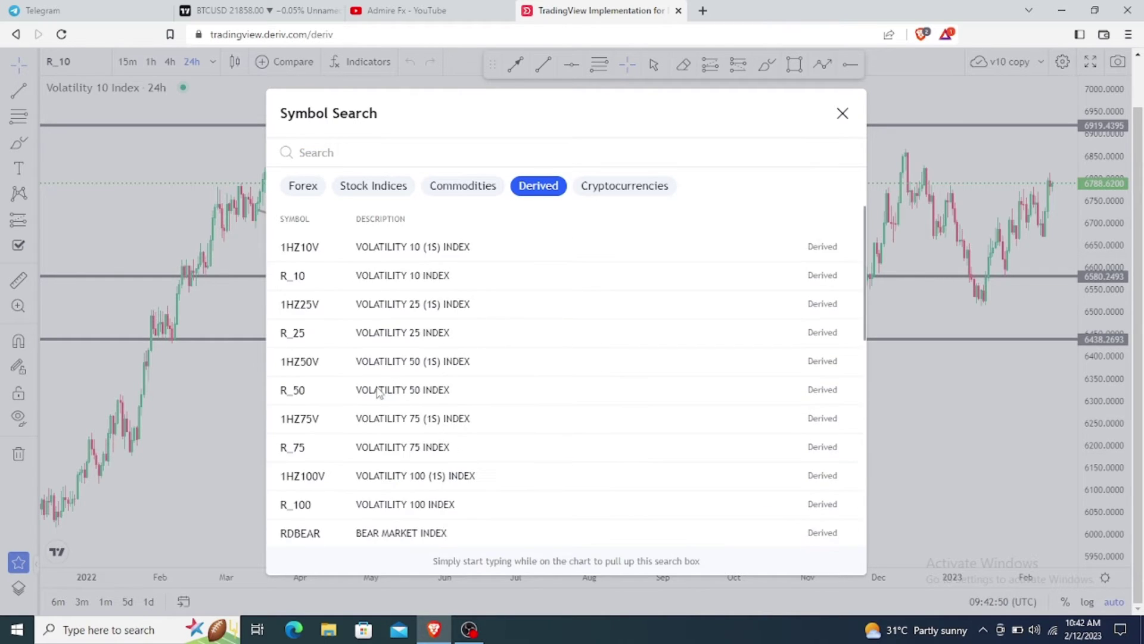
{"action": "scroll", "coordinate": [387, 465], "scroll_direction": "down", "scroll_amount": 5}
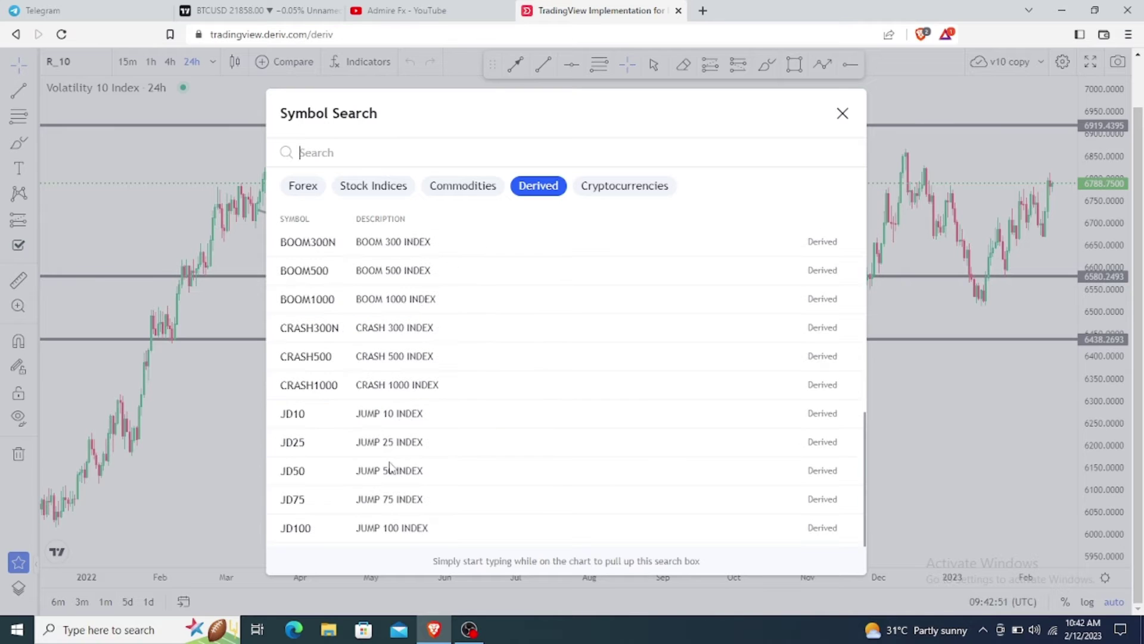
{"action": "left_click", "coordinate": [357, 298]}
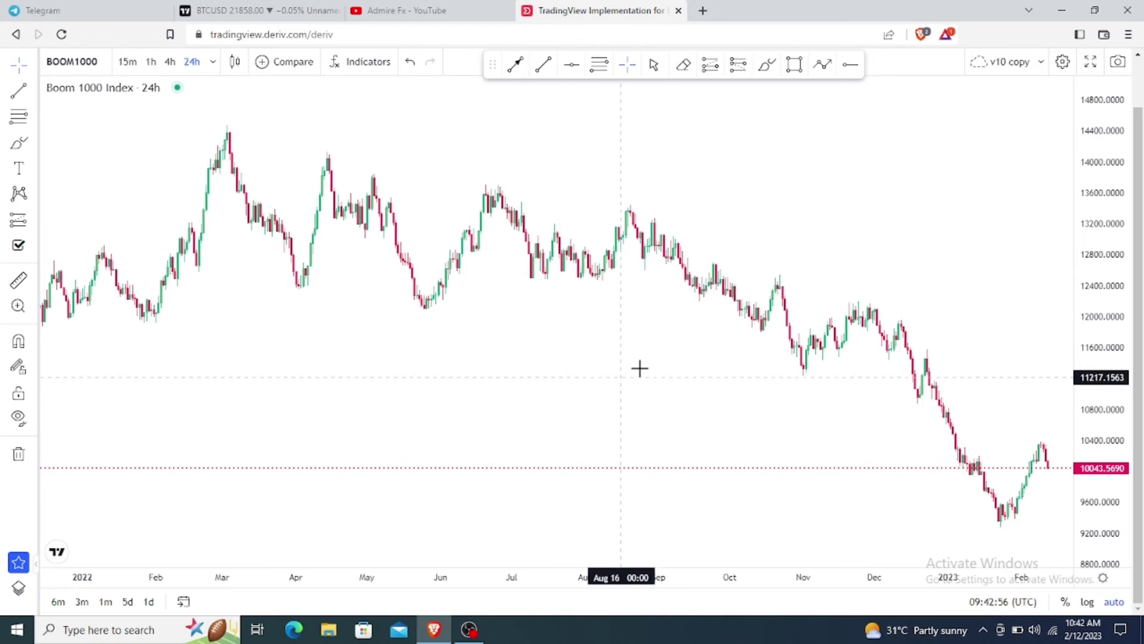
{"action": "scroll", "coordinate": [638, 368], "scroll_direction": "down", "scroll_amount": 3}
{"action": "scroll", "coordinate": [558, 354], "scroll_direction": "up", "scroll_amount": 1}
{"action": "scroll", "coordinate": [559, 354], "scroll_direction": "up", "scroll_amount": 3}
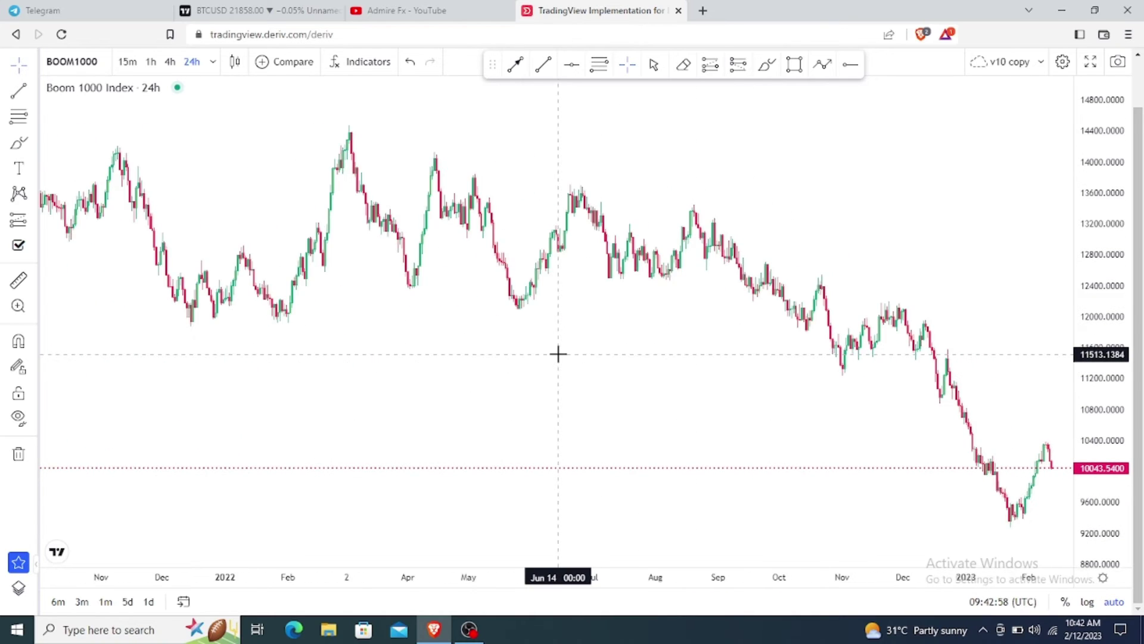
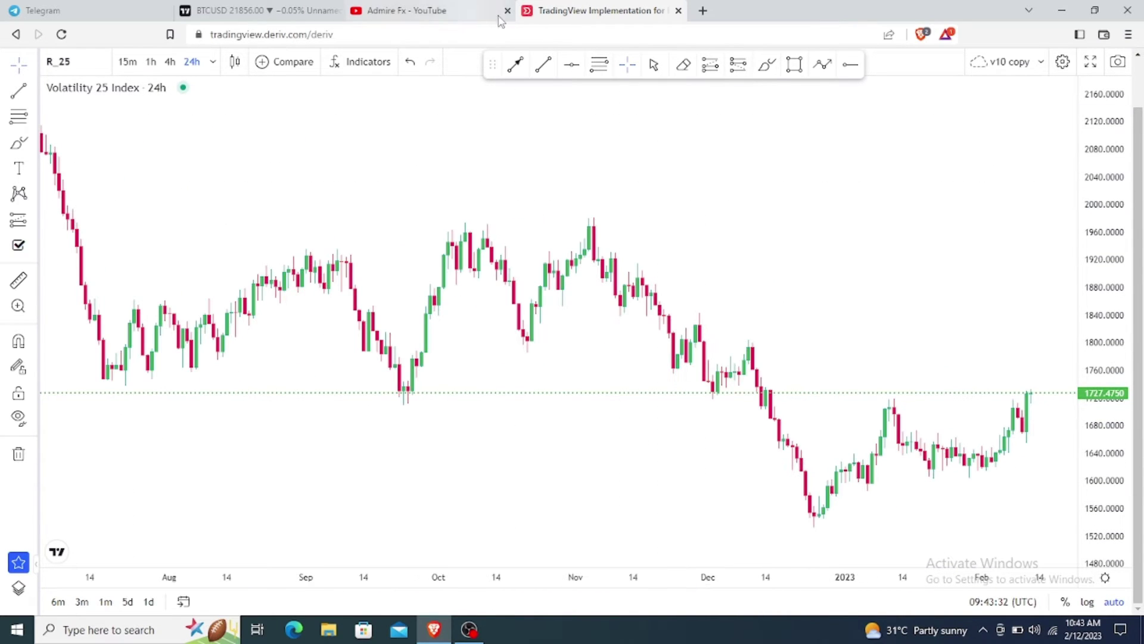
Draw two horizontal lines on the Volatility 25 Index chart at about 1952 and about 1722
{"action": "left_click", "coordinate": [572, 64]}
{"action": "left_click", "coordinate": [575, 238]}
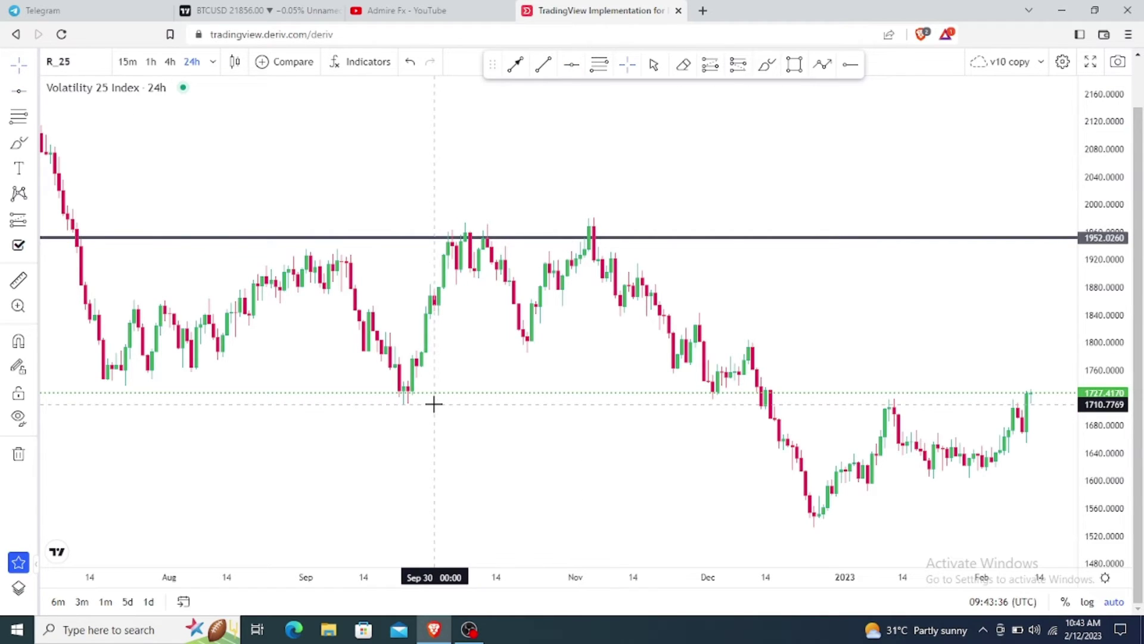
{"action": "left_click", "coordinate": [571, 64]}
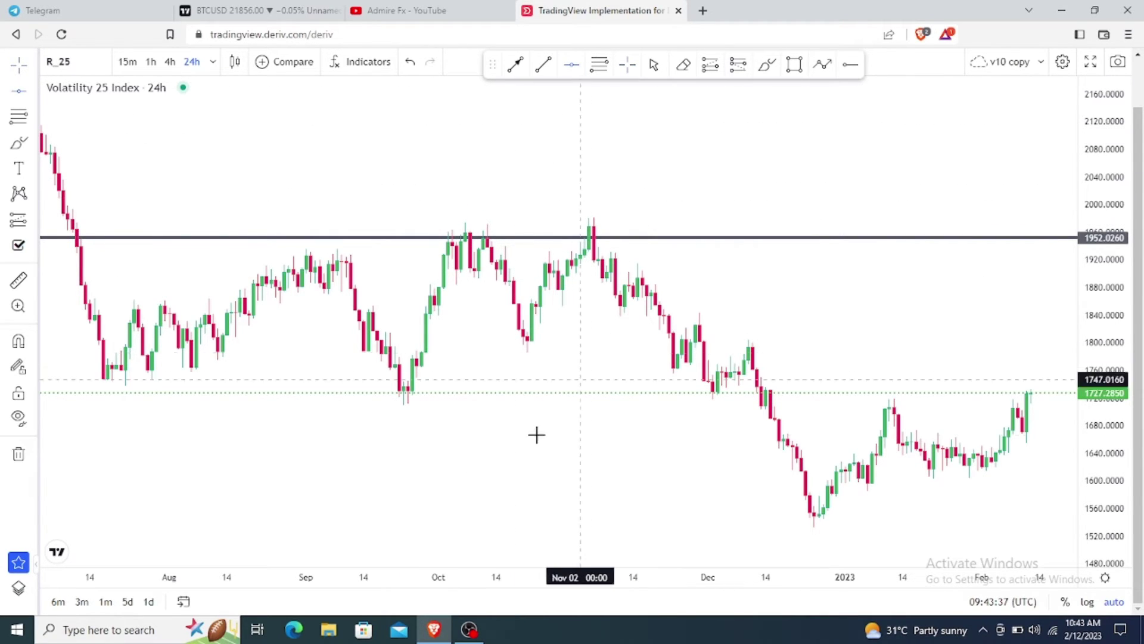
{"action": "left_click", "coordinate": [424, 395]}
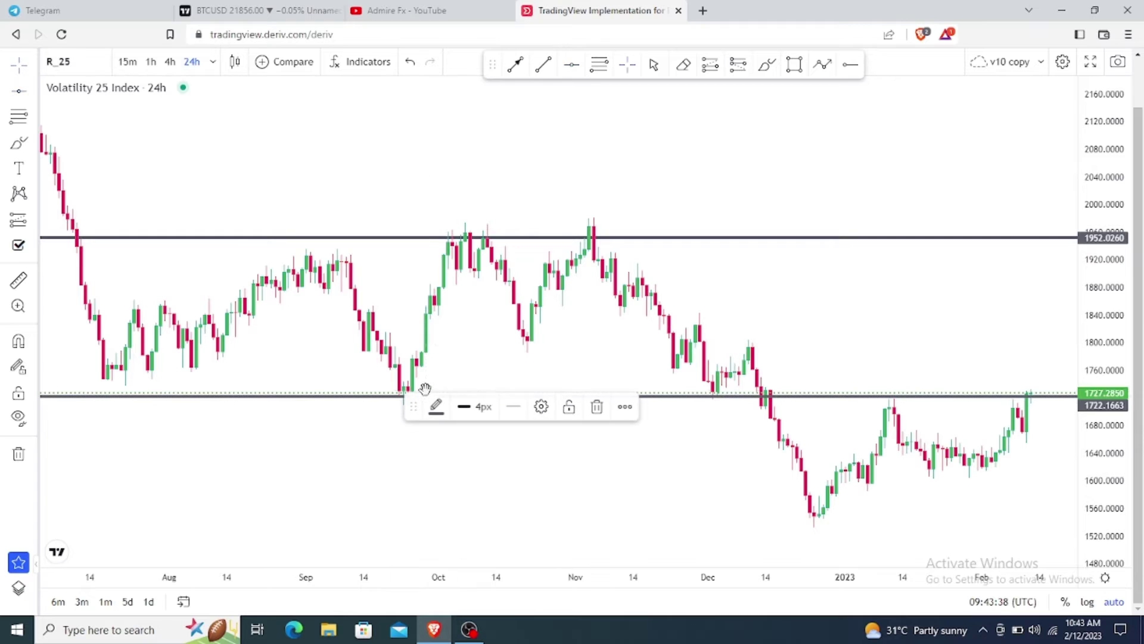
Draw a descending trend line from the early November peak at about 1998 to about 1600 in early February
{"action": "left_click", "coordinate": [579, 207]}
{"action": "left_click", "coordinate": [1004, 481]}
{"action": "left_click", "coordinate": [964, 326]}
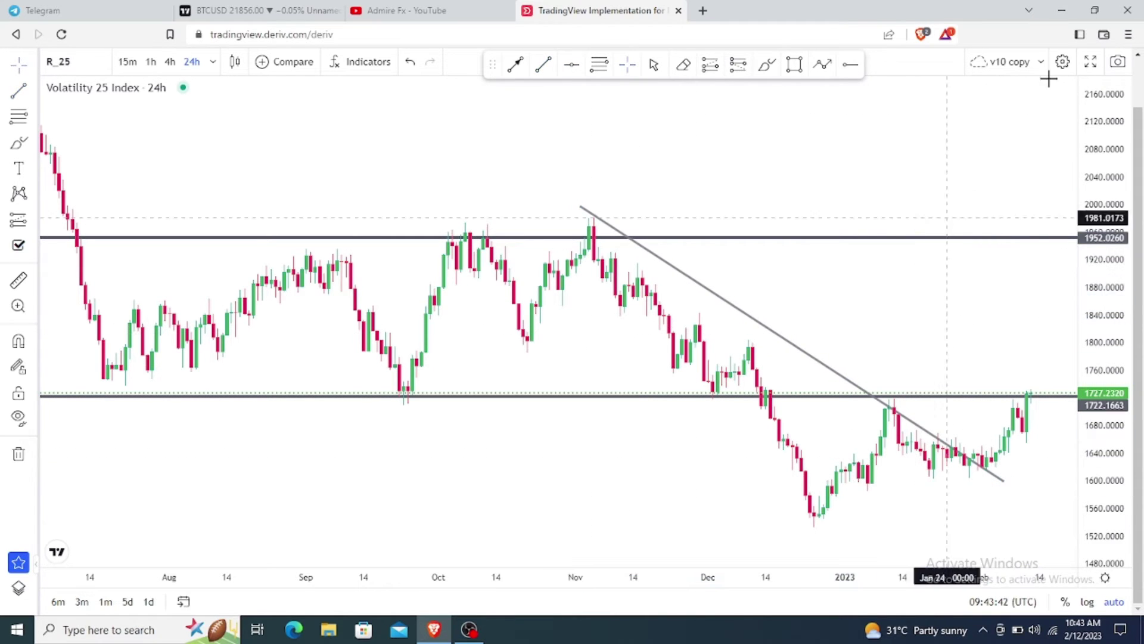
Save the Volatility 25 drawings to the current "v10 copy" layout and reload the page
{"action": "left_click", "coordinate": [982, 66]}
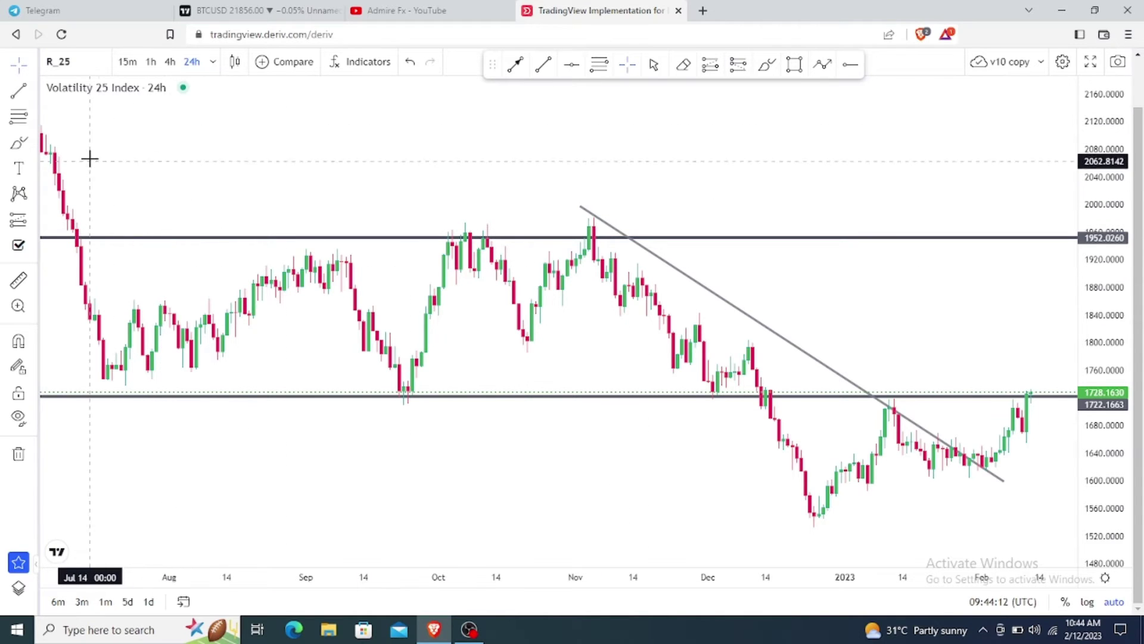
{"action": "left_click", "coordinate": [62, 34]}
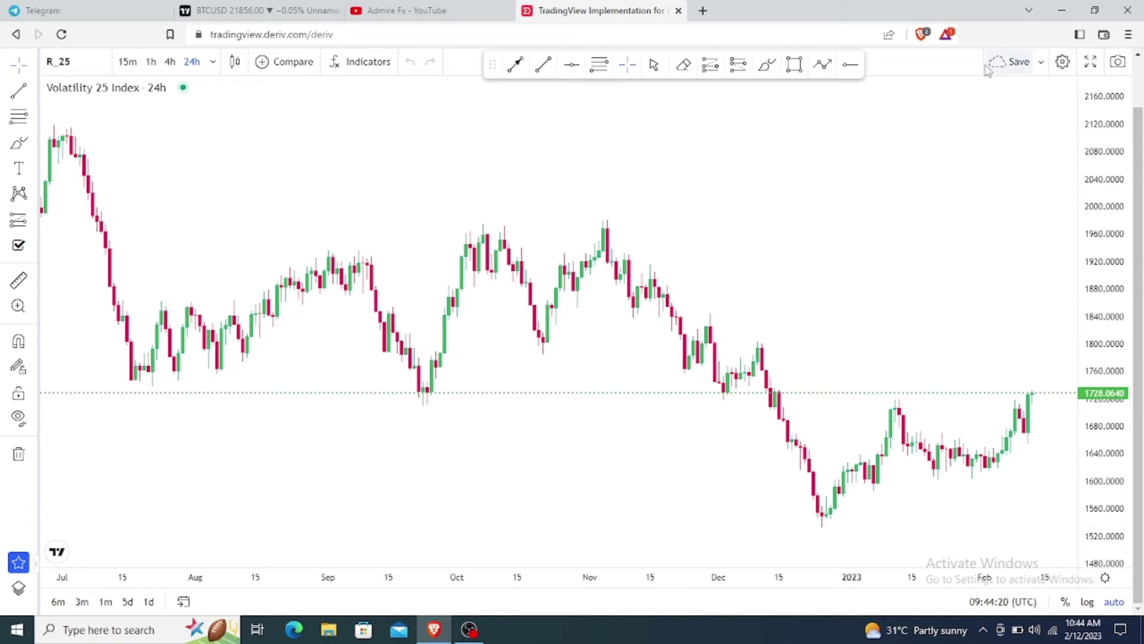
Load the saved "v10 copy" layout to bring back the Volatility 25 drawings
{"action": "left_click", "coordinate": [1041, 61]}
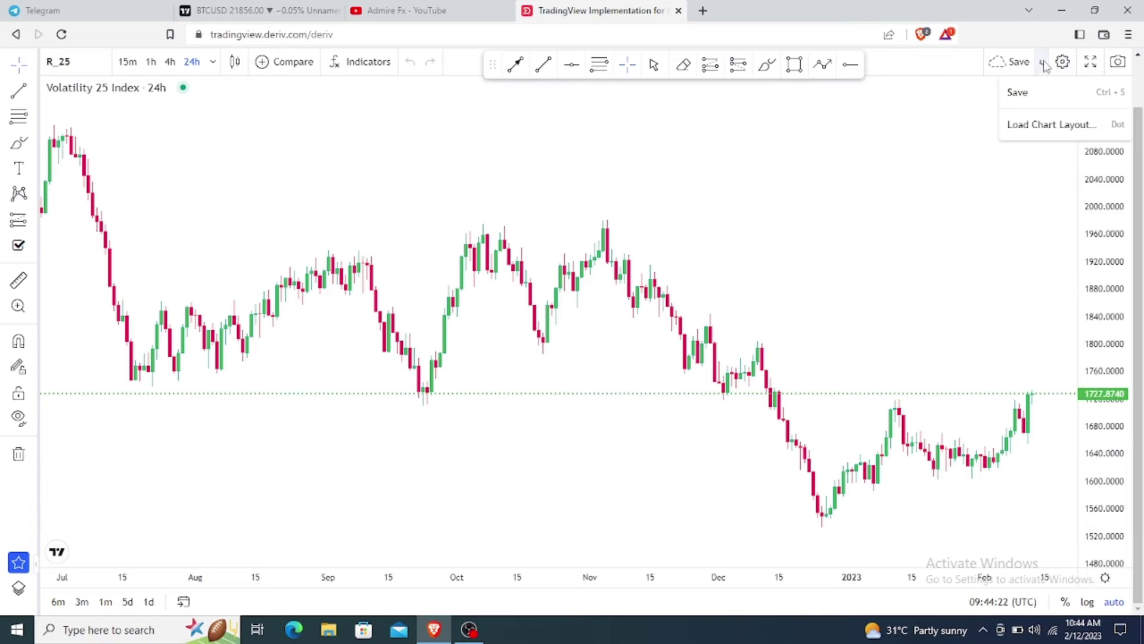
{"action": "left_click", "coordinate": [1026, 127]}
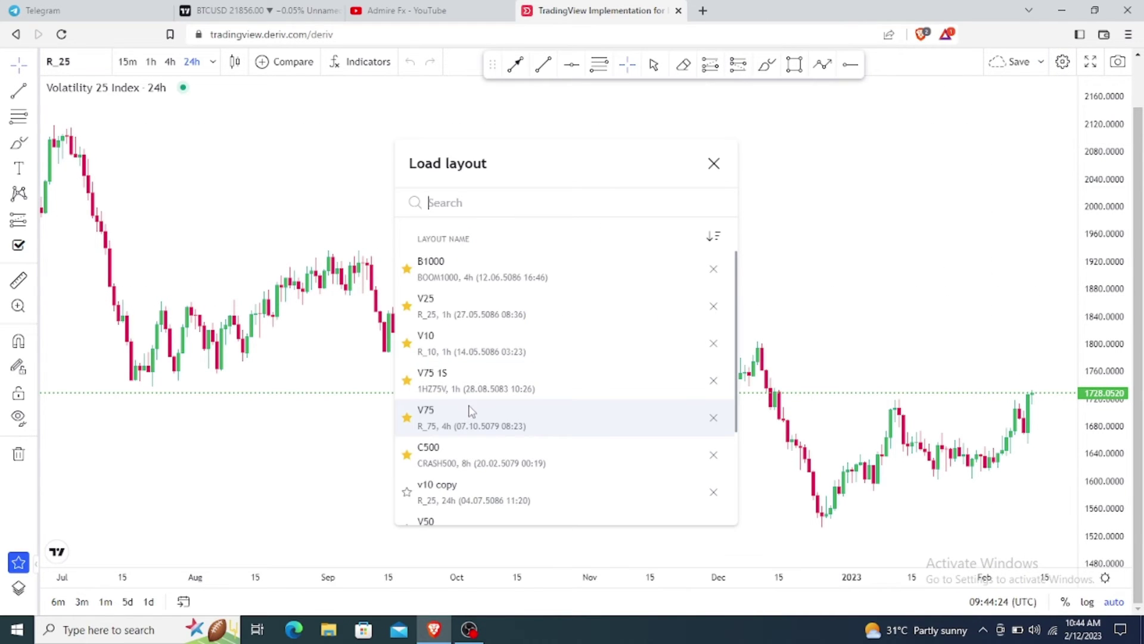
{"action": "left_click", "coordinate": [474, 485]}
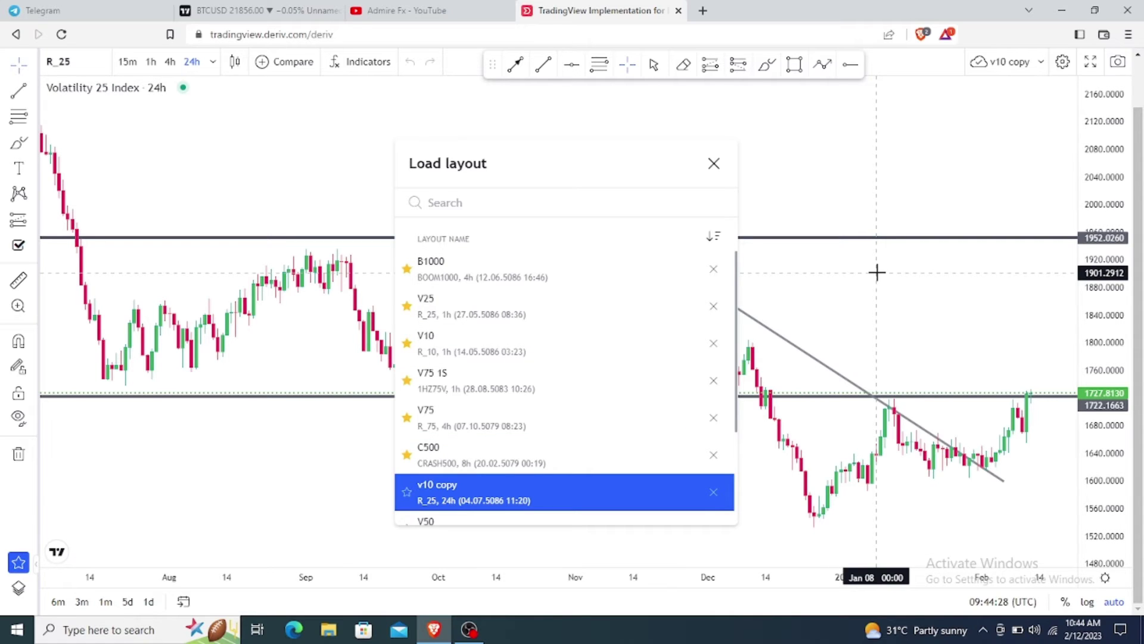
{"action": "left_click", "coordinate": [714, 163]}
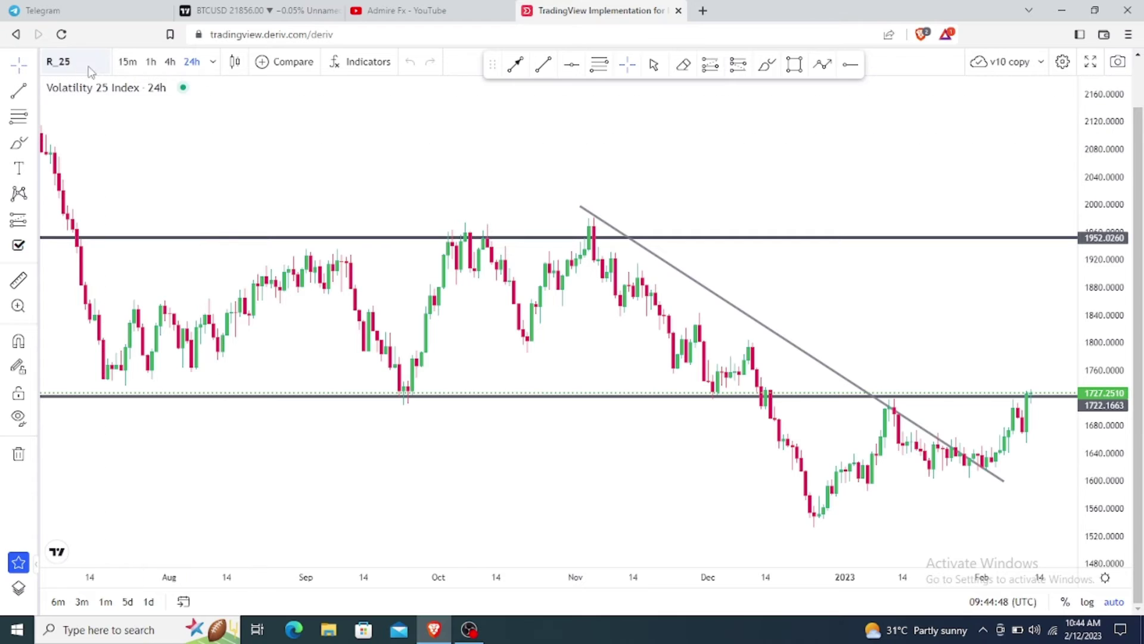
Switch the chart to the Volatility 10 Index from the derived symbols to check its saved drawings
{"action": "left_click", "coordinate": [59, 62]}
{"action": "key", "text": "BackSpace"}
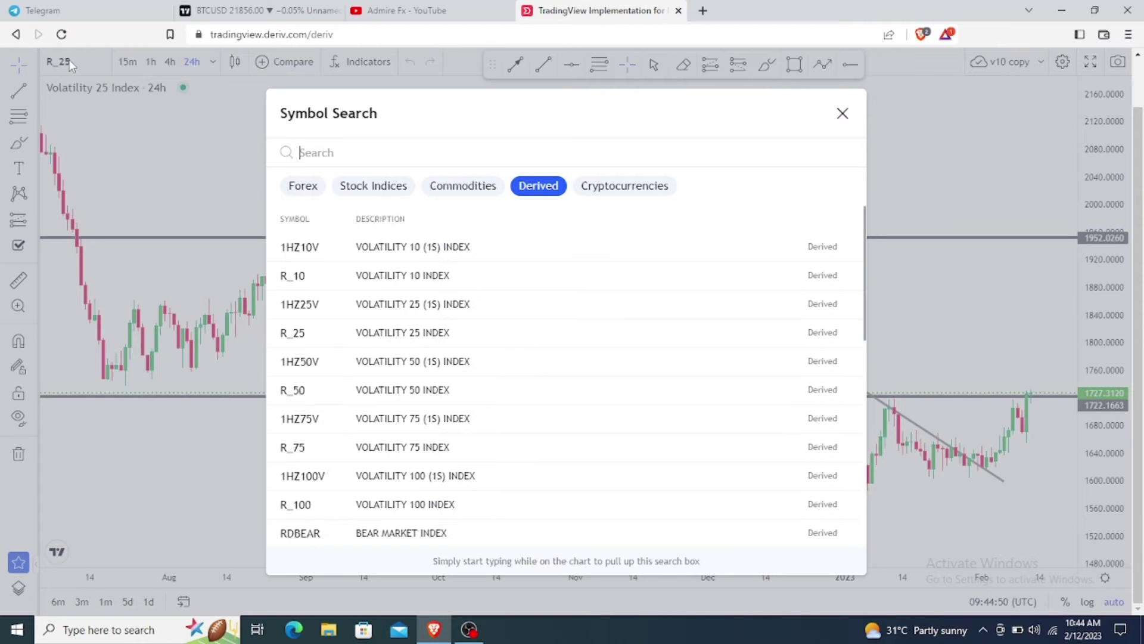
{"action": "left_click", "coordinate": [322, 273]}
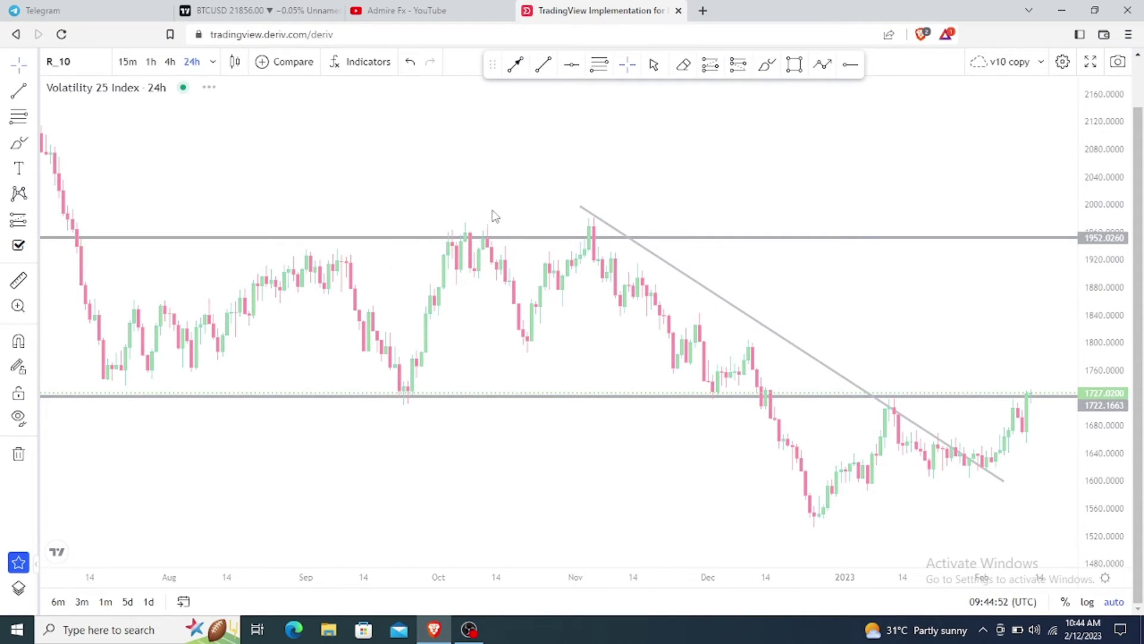
{"action": "scroll", "coordinate": [543, 221], "scroll_direction": "down", "scroll_amount": 4}
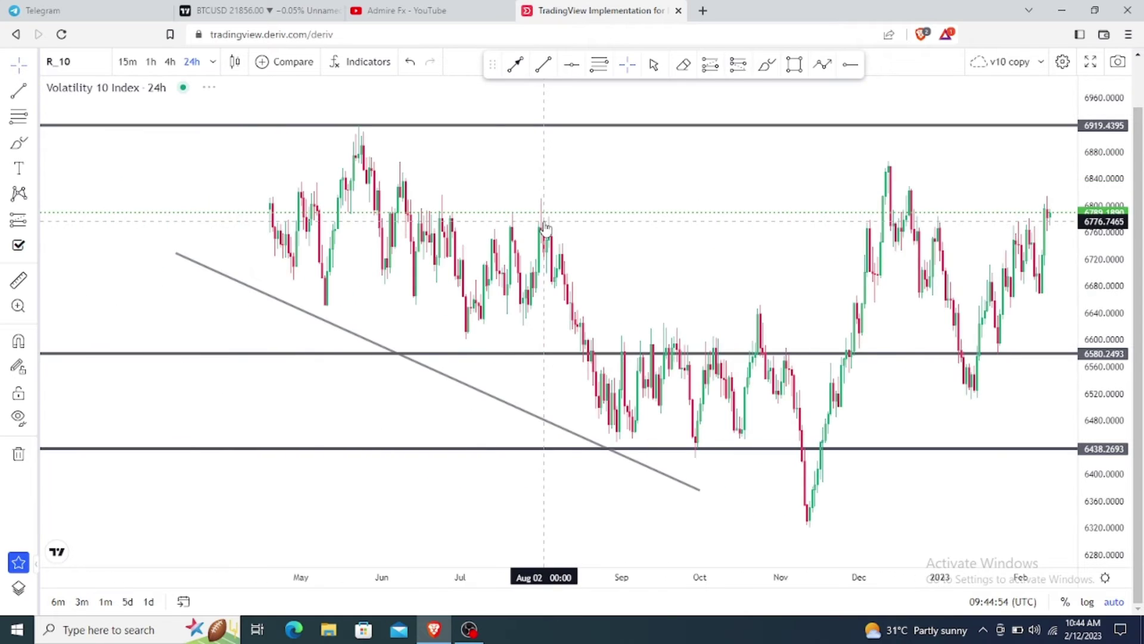
{"action": "scroll", "coordinate": [543, 221], "scroll_direction": "up", "scroll_amount": 3}
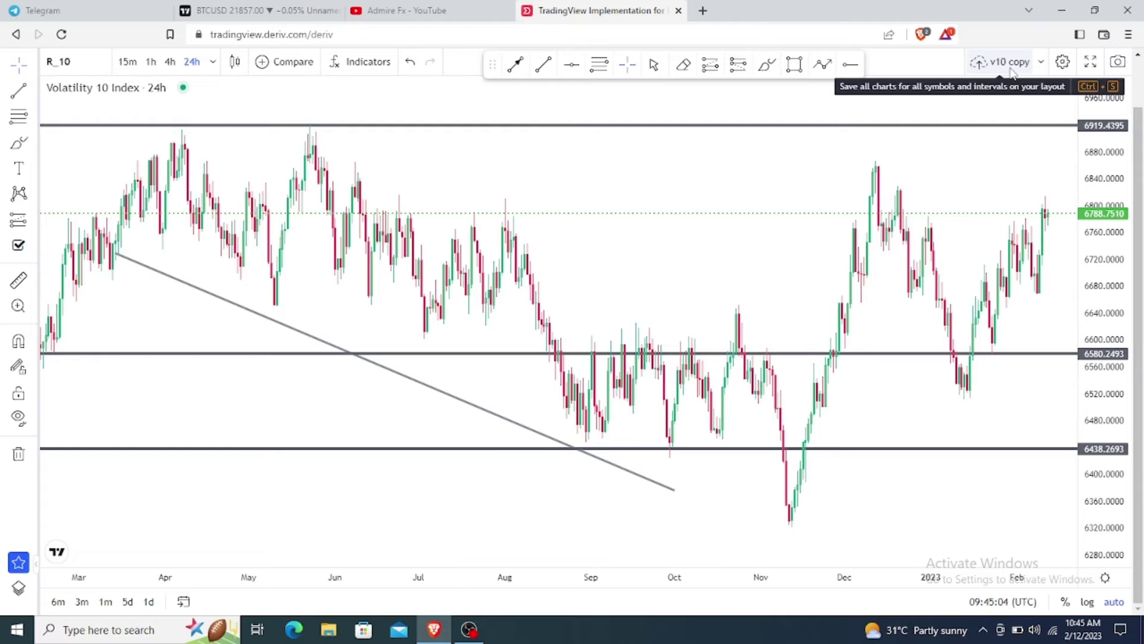
Switch the chart back to the Volatility 25 Index from the derived symbols
{"action": "left_click", "coordinate": [91, 61]}
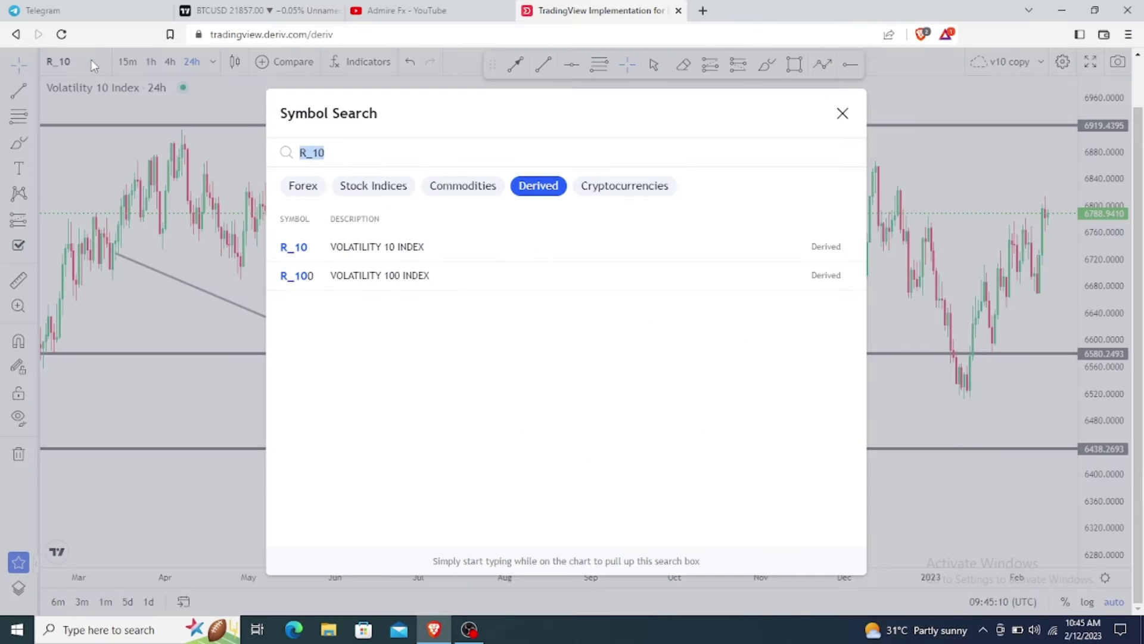
{"action": "key", "text": "BackSpace"}
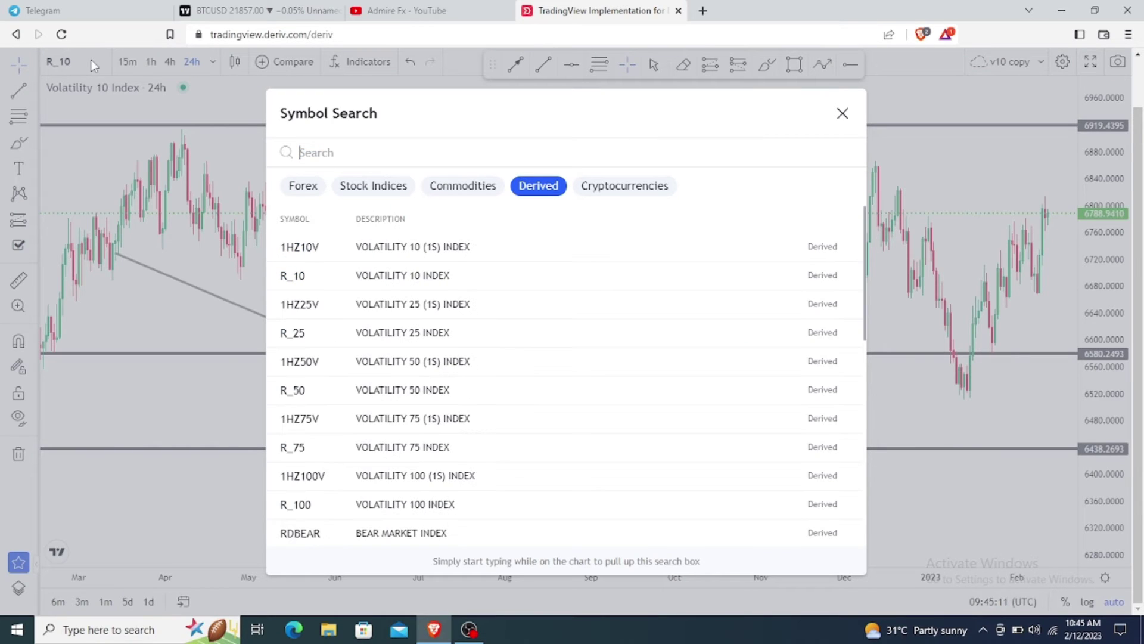
{"action": "left_click", "coordinate": [313, 338]}
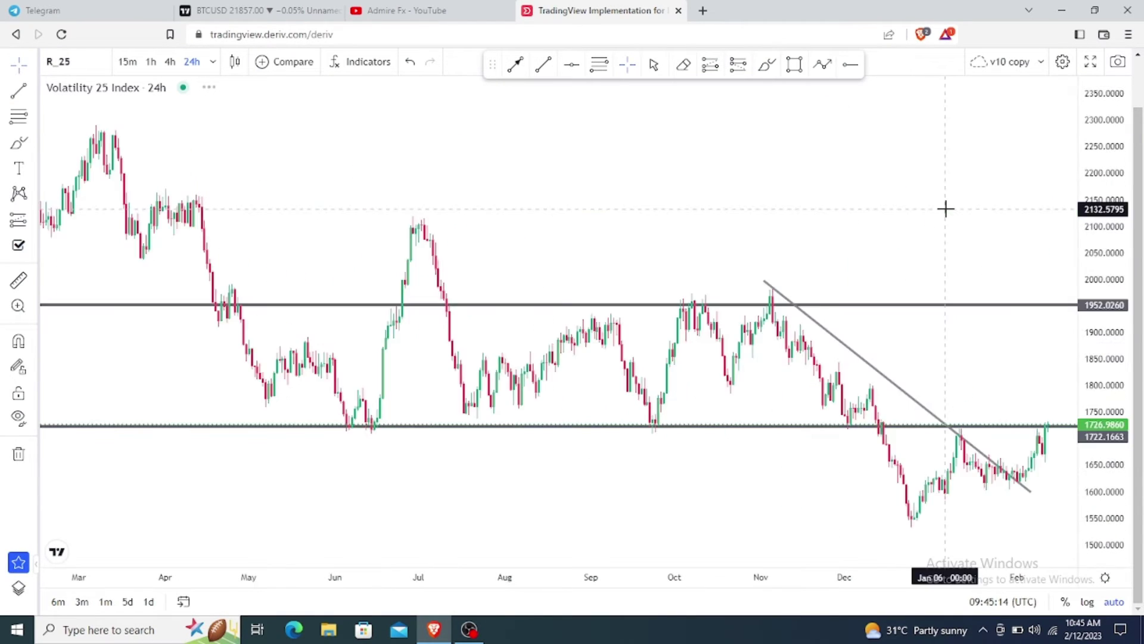
Rename the current chart layout as "v25 copy"
{"action": "left_click", "coordinate": [1040, 66]}
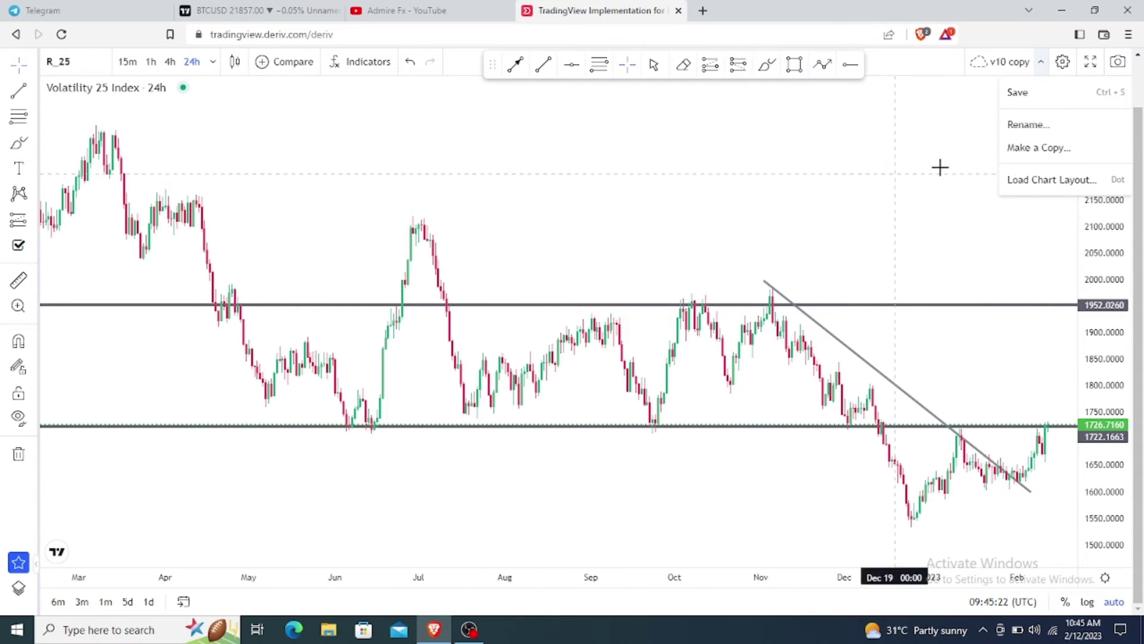
{"action": "left_click", "coordinate": [1025, 124]}
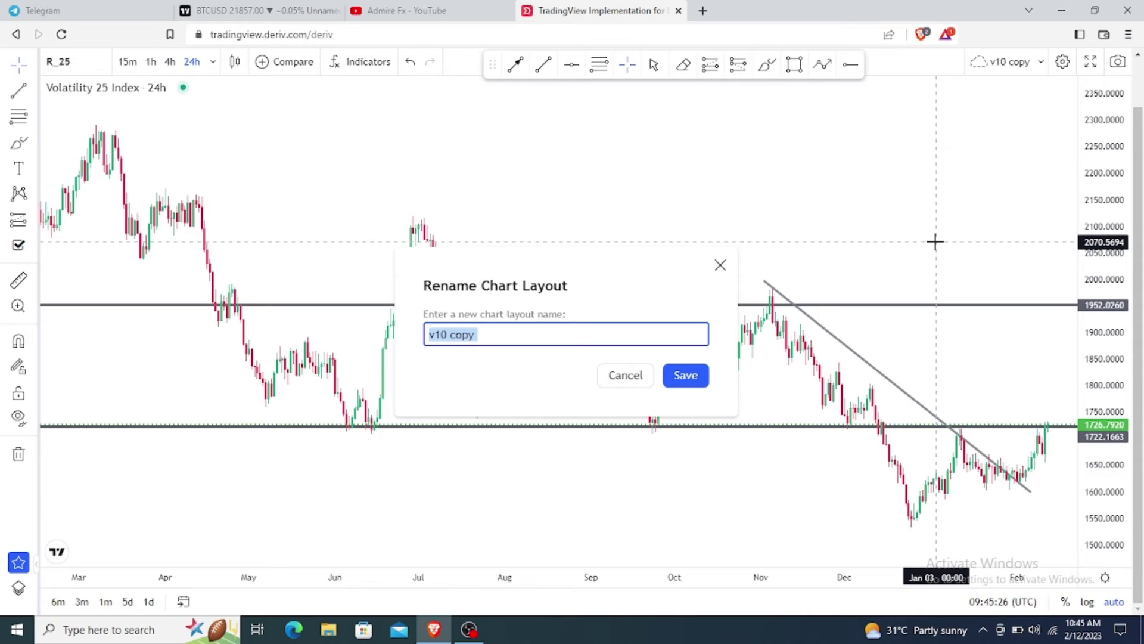
{"action": "key", "text": "Home"}
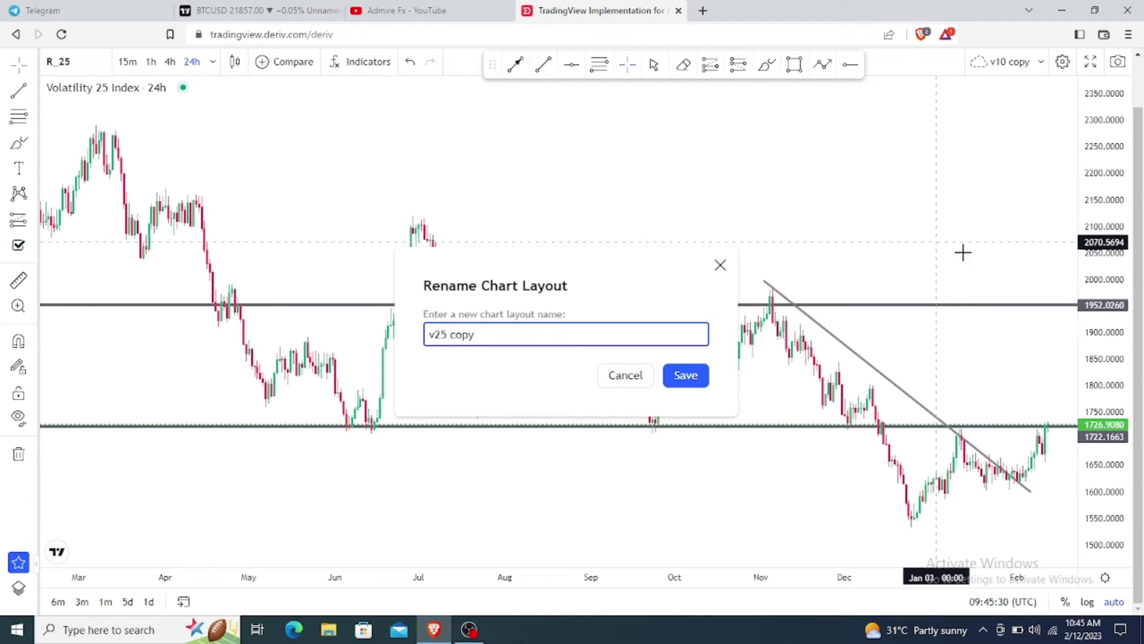
{"action": "left_click", "coordinate": [686, 374]}
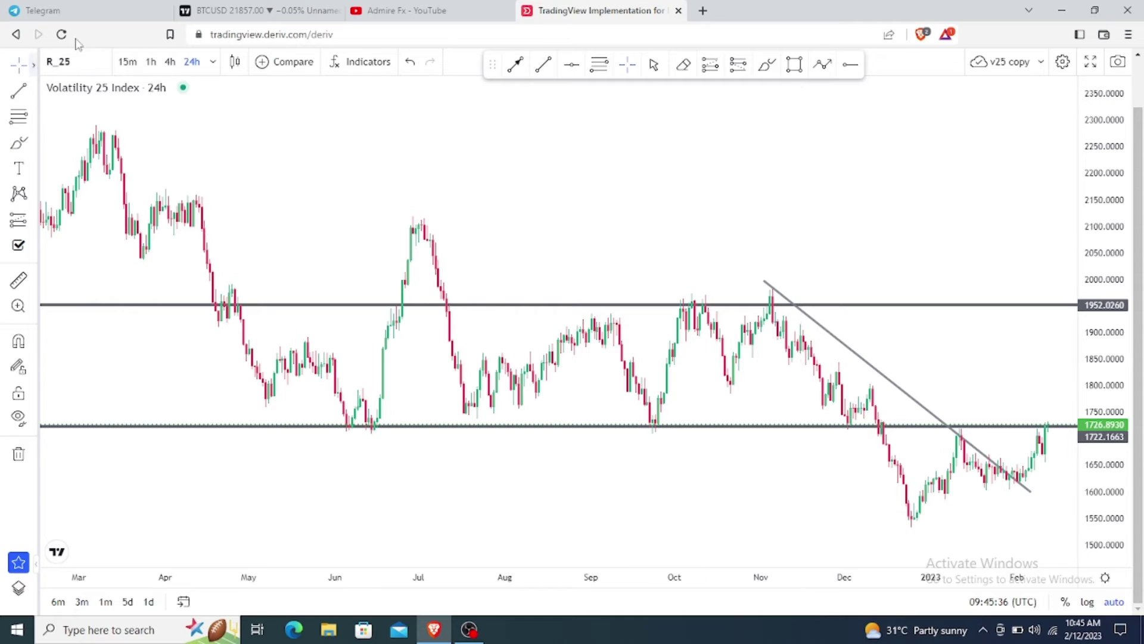
Switch the chart in the "v25 copy" layout to the Volatility 10 Index from the derived symbols
{"action": "left_click", "coordinate": [87, 59]}
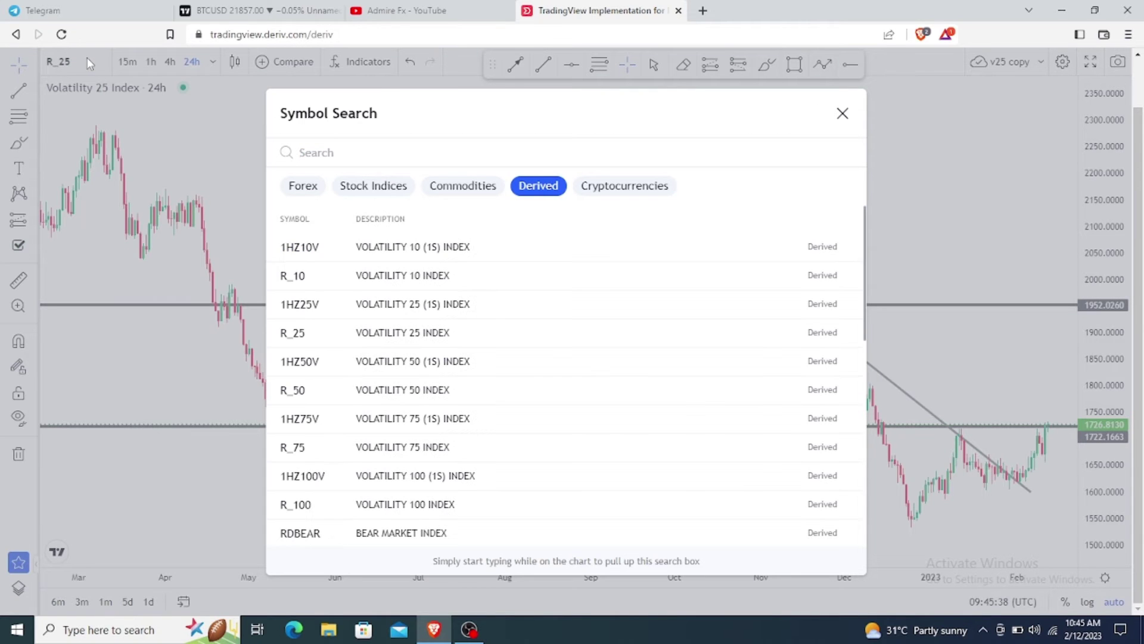
{"action": "left_click", "coordinate": [361, 275]}
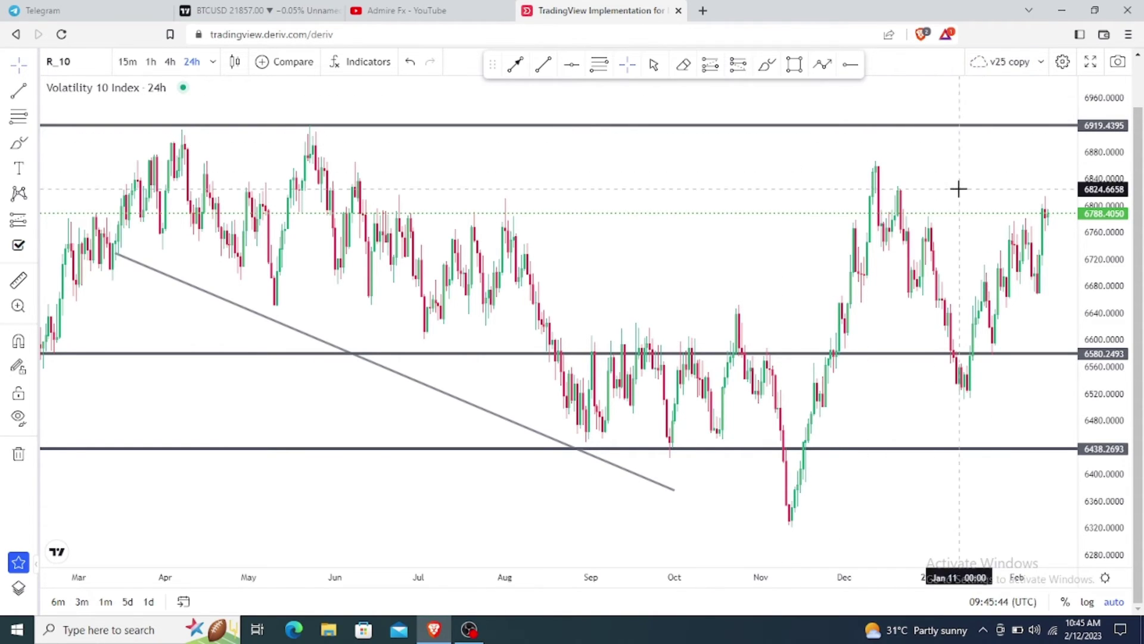
{"action": "left_click", "coordinate": [980, 64]}
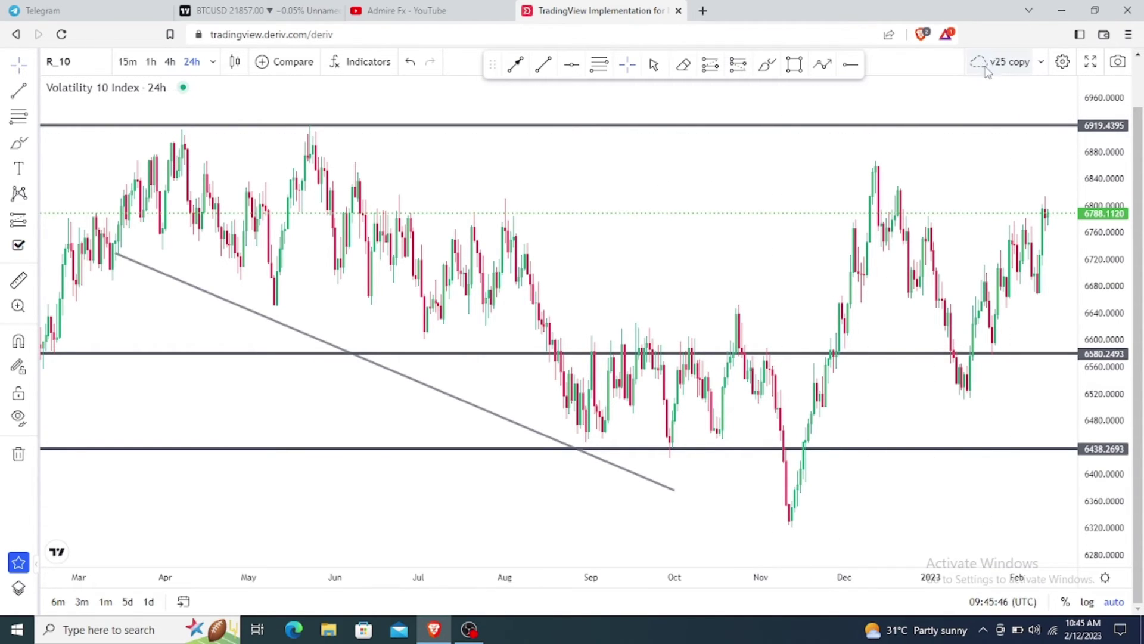
{"action": "left_click", "coordinate": [988, 62]}
{"action": "left_click", "coordinate": [992, 67]}
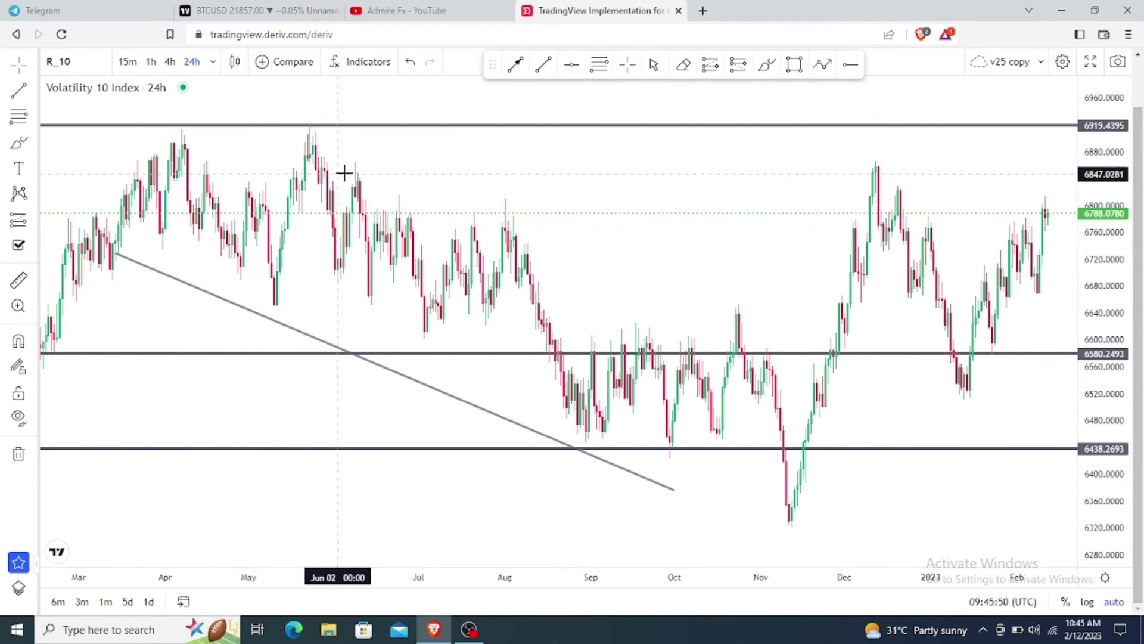
{"action": "scroll", "coordinate": [612, 237], "scroll_direction": "down", "scroll_amount": 1}
{"action": "scroll", "coordinate": [612, 237], "scroll_direction": "down", "scroll_amount": 1}
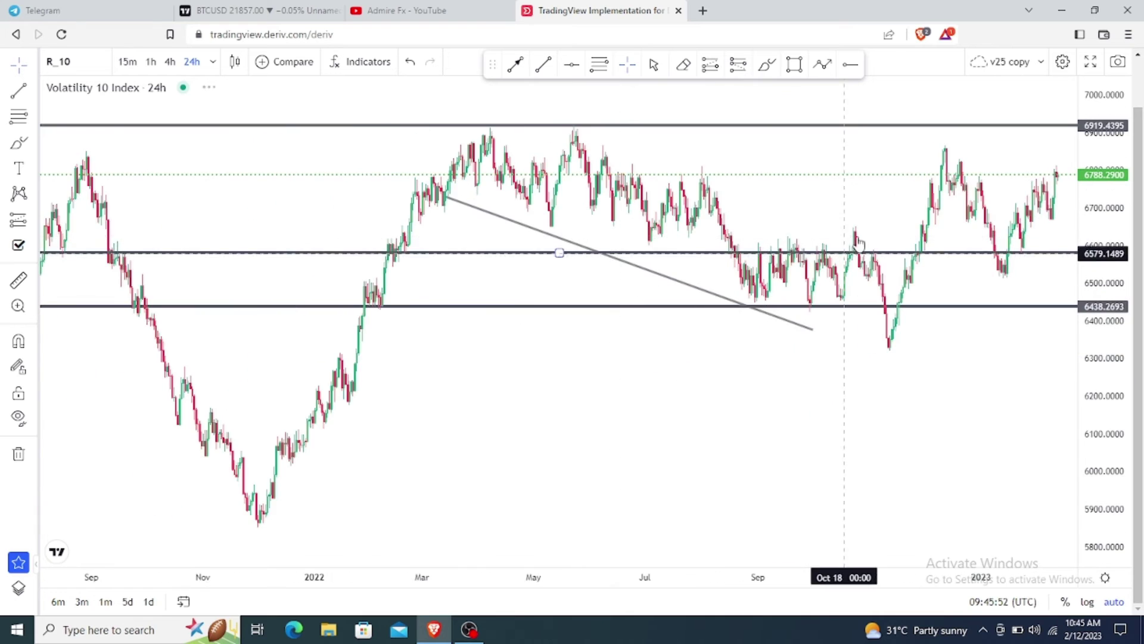
{"action": "scroll", "coordinate": [723, 205], "scroll_direction": "up", "scroll_amount": 1}
{"action": "scroll", "coordinate": [699, 214], "scroll_direction": "down", "scroll_amount": 1}
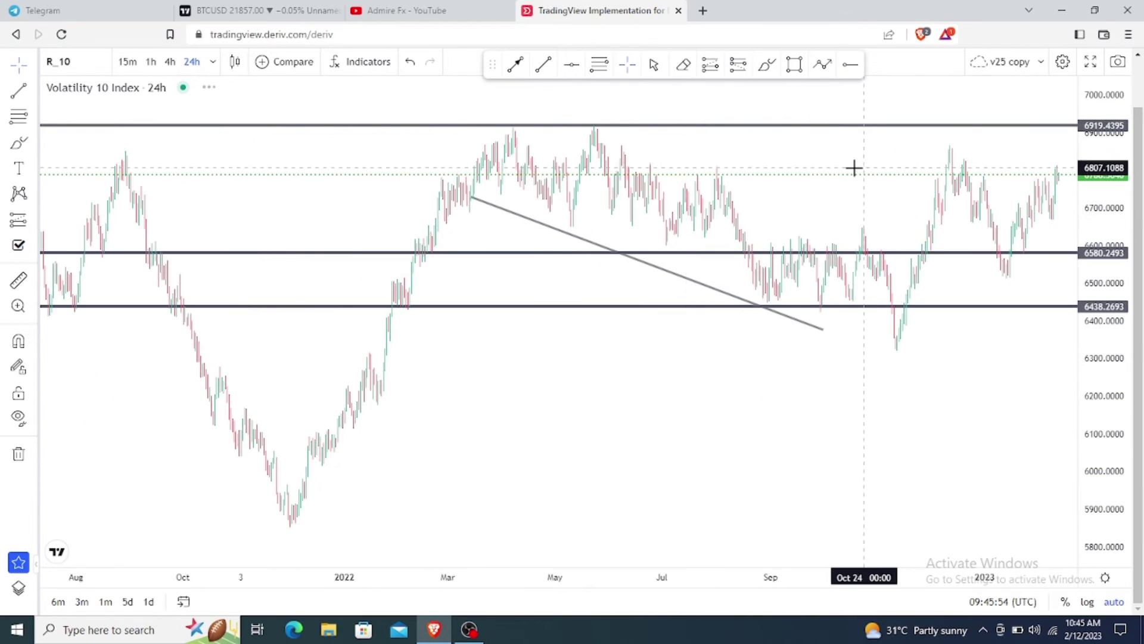
{"action": "scroll", "coordinate": [853, 168], "scroll_direction": "up", "scroll_amount": 2}
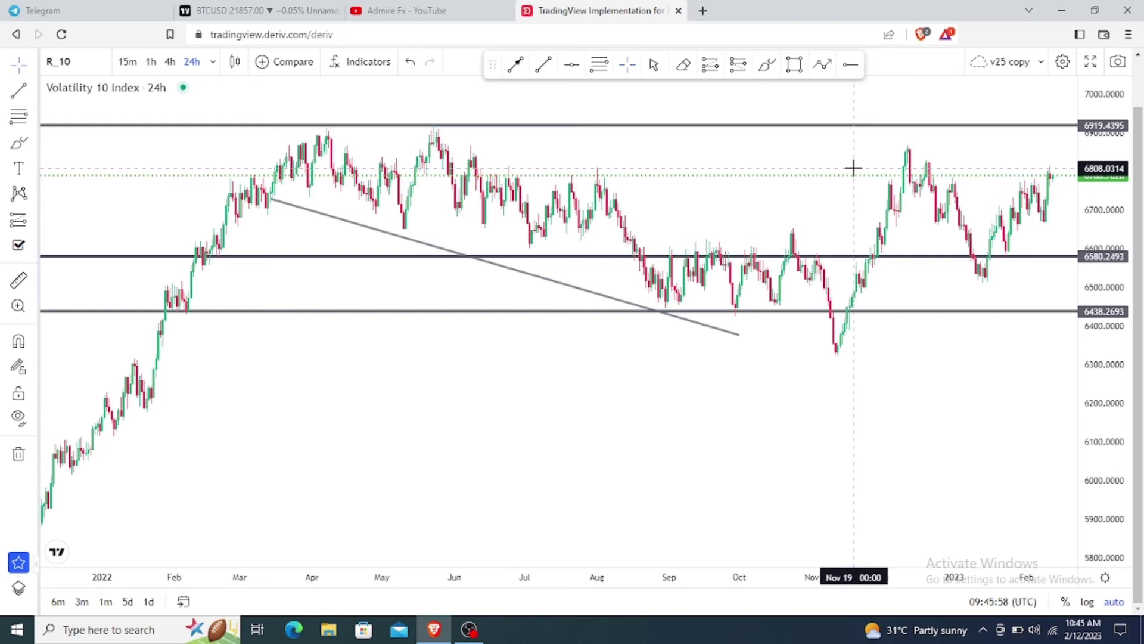
Make a copy of the current layout for the Volatility 10 chart and name it "v10 copy"
{"action": "left_click", "coordinate": [1043, 64]}
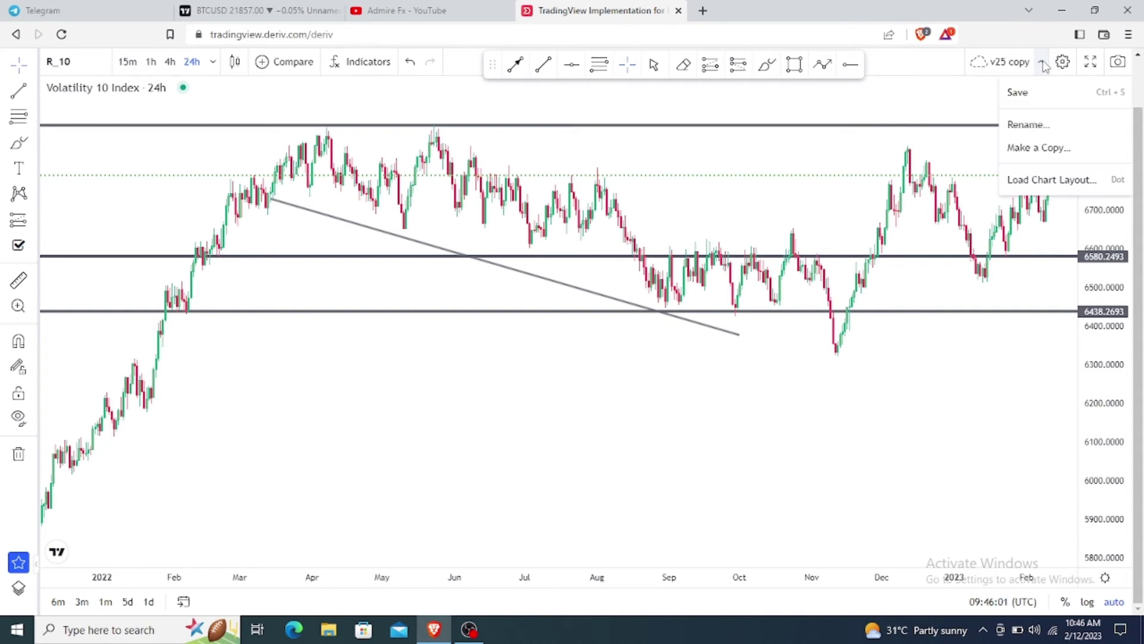
{"action": "left_click", "coordinate": [1037, 150]}
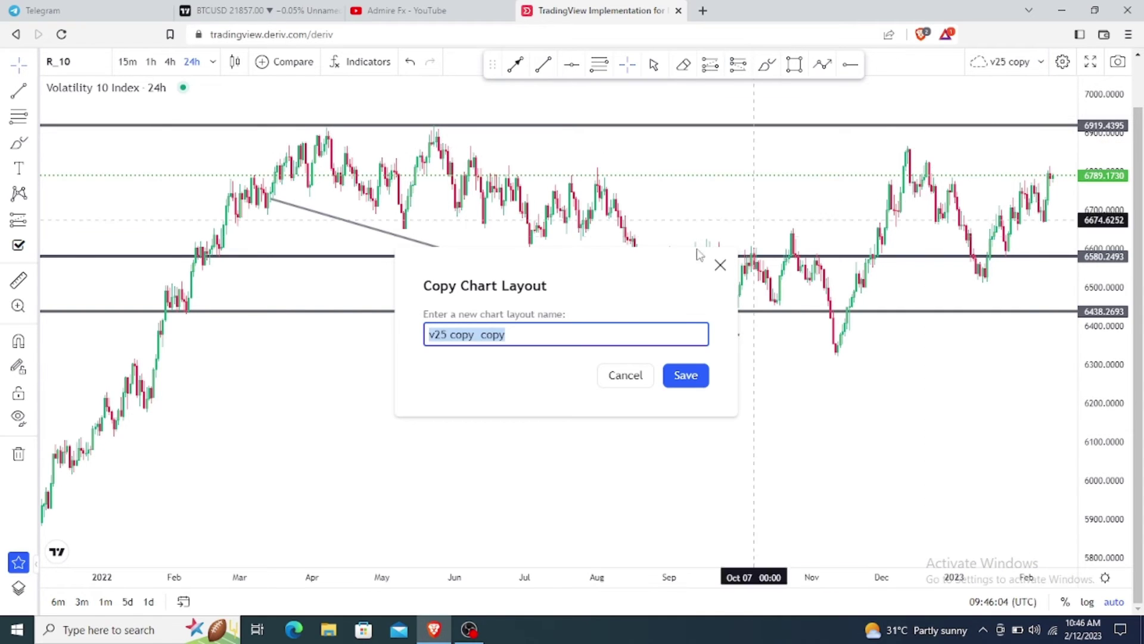
{"action": "left_click", "coordinate": [478, 333]}
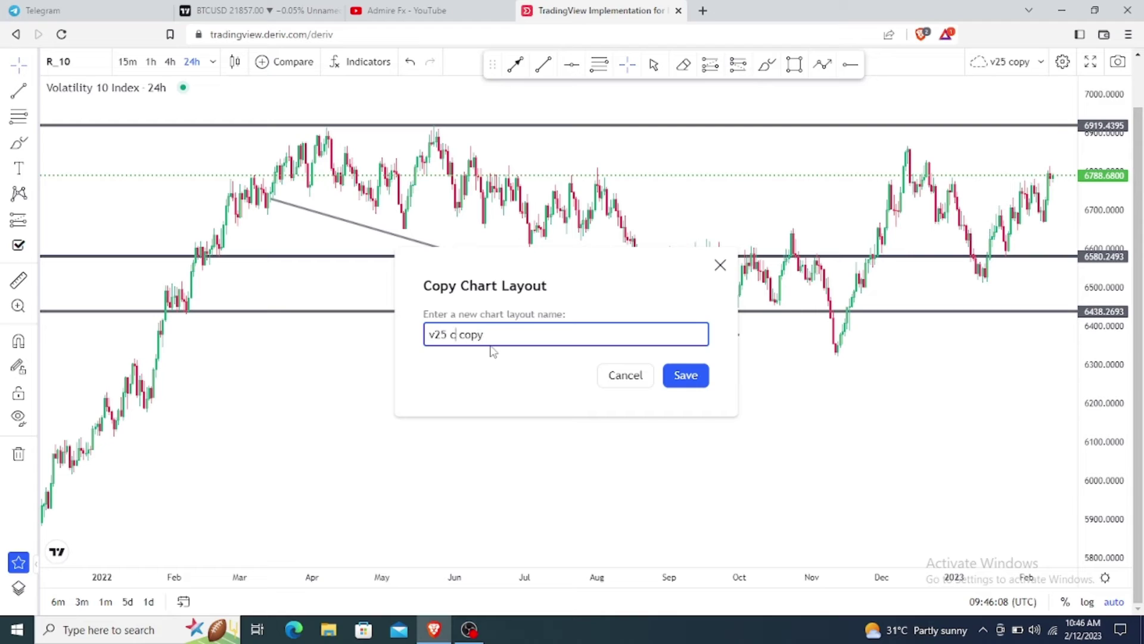
{"action": "key", "text": "BackSpace"}
{"action": "key", "text": "BackSpace"}
{"action": "key", "text": "BackSpace"}
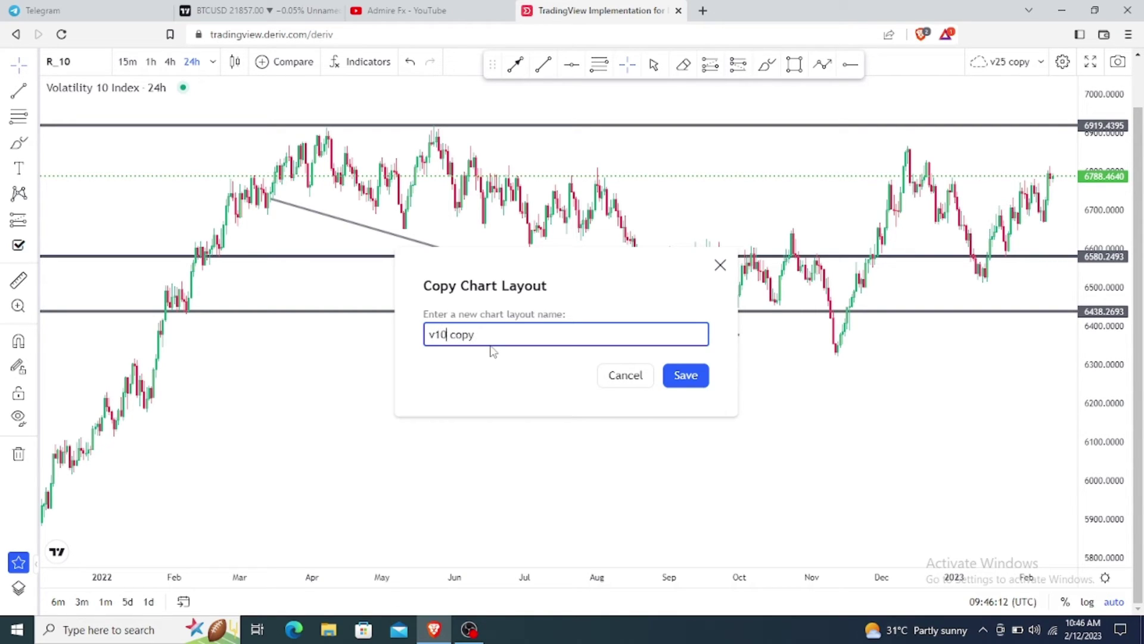
{"action": "left_click", "coordinate": [685, 374]}
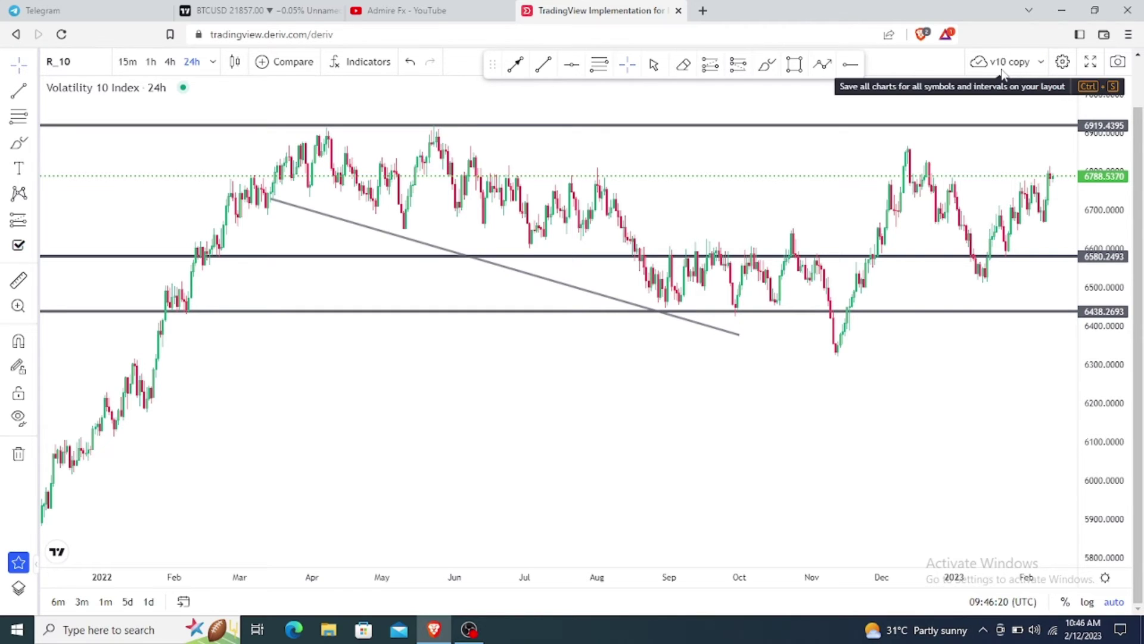
Load the "v25 copy" layout and look over its Volatility 25 drawings
{"action": "left_click", "coordinate": [1040, 63]}
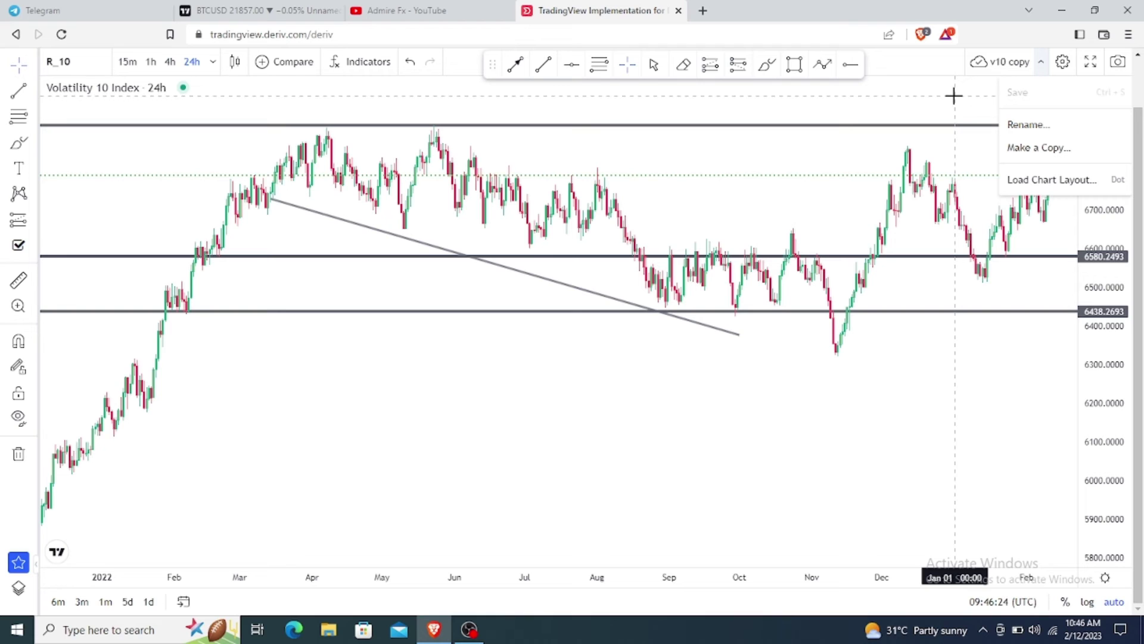
{"action": "left_click", "coordinate": [1032, 188]}
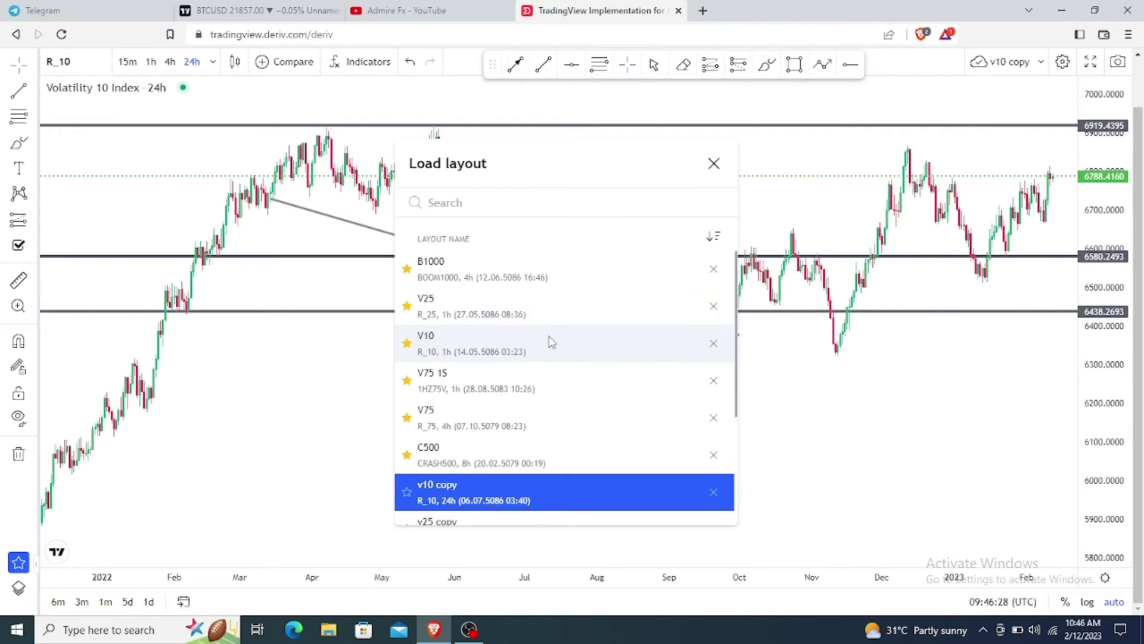
{"action": "scroll", "coordinate": [547, 358], "scroll_direction": "down", "scroll_amount": 3}
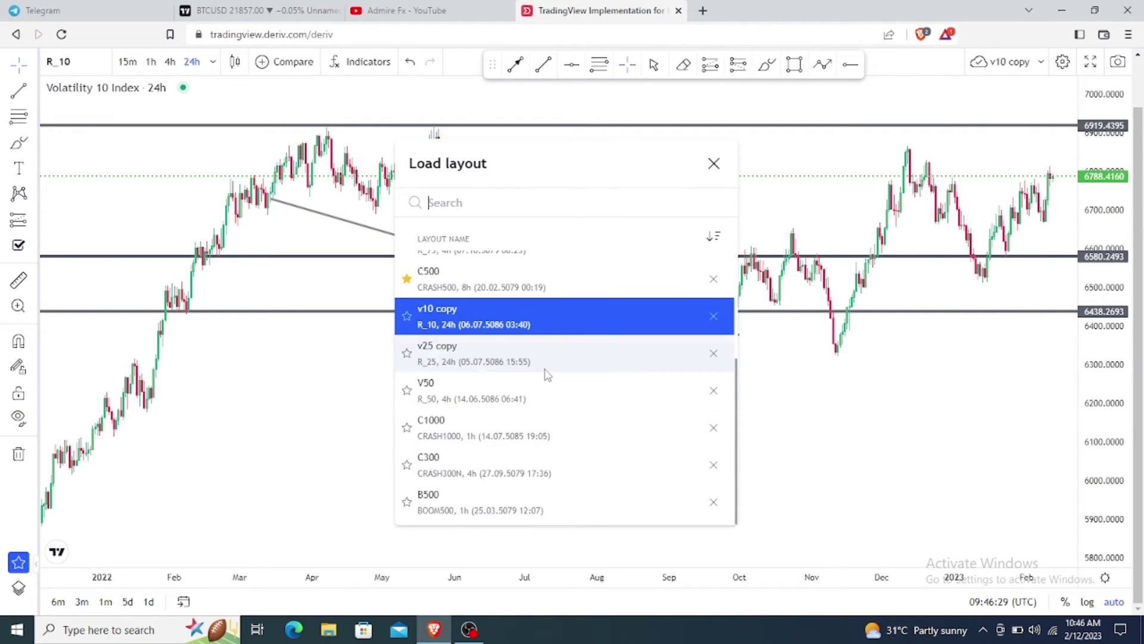
{"action": "left_click", "coordinate": [454, 363]}
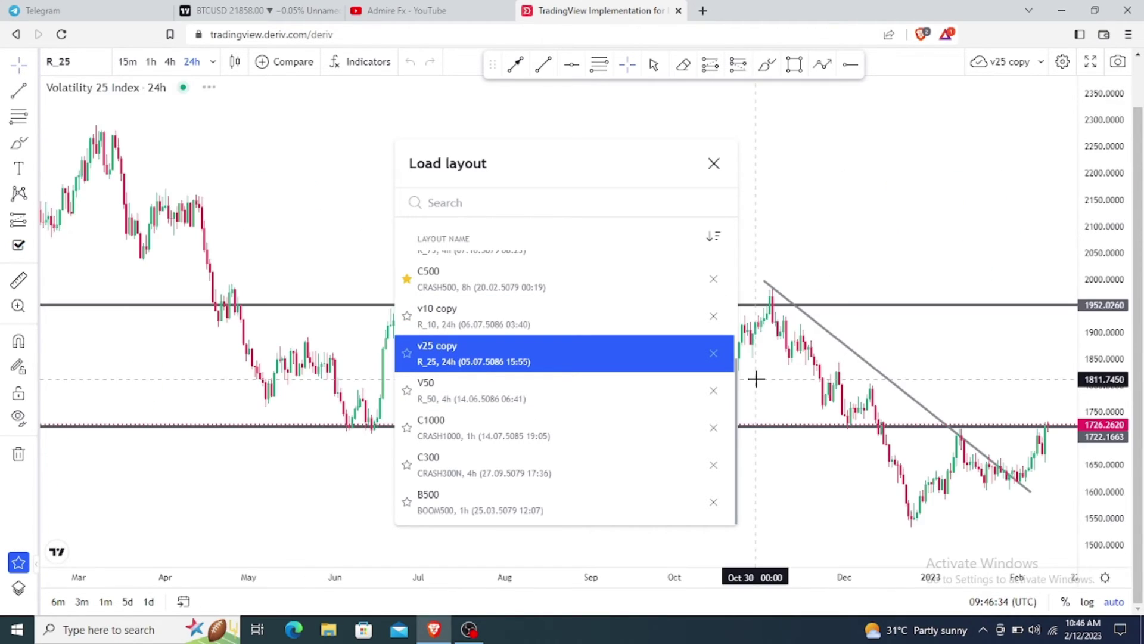
{"action": "left_click", "coordinate": [761, 298]}
{"action": "scroll", "coordinate": [803, 459], "scroll_direction": "up", "scroll_amount": 3}
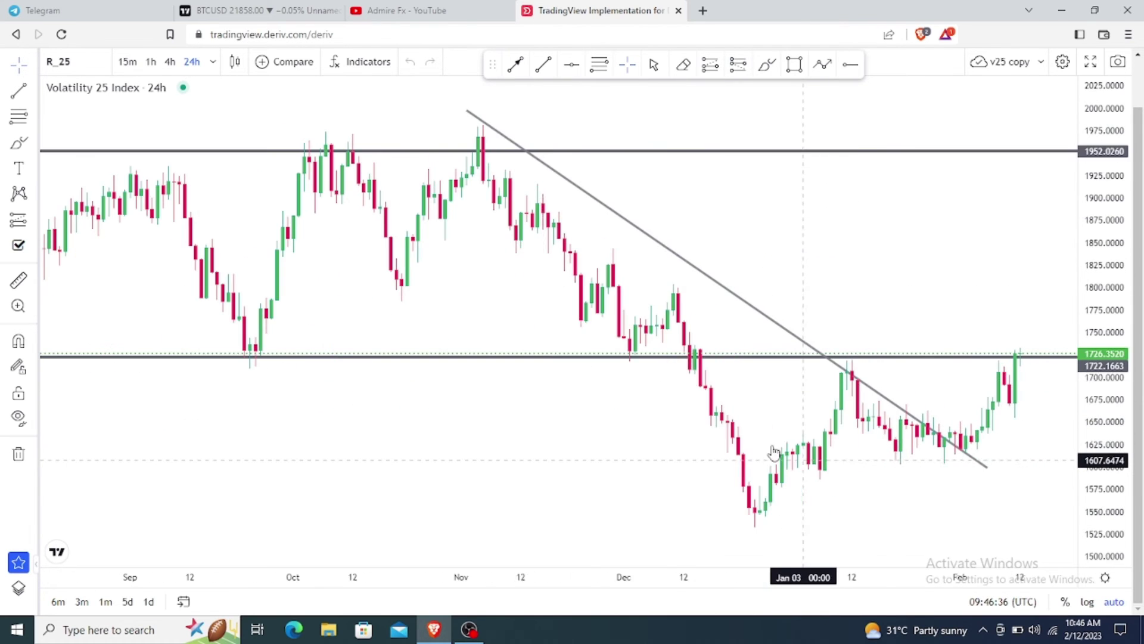
{"action": "scroll", "coordinate": [531, 380], "scroll_direction": "down", "scroll_amount": 2}
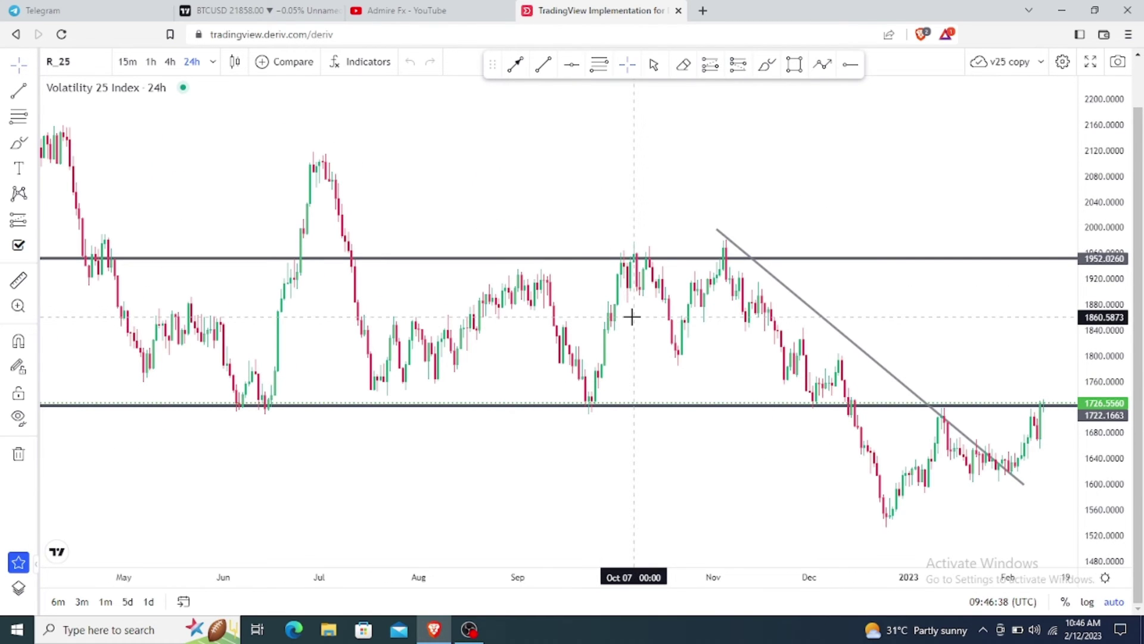
Load the "v10 copy" layout to return to the Volatility 10 chart with its drawings
{"action": "left_click", "coordinate": [1039, 63]}
{"action": "left_click", "coordinate": [1047, 180]}
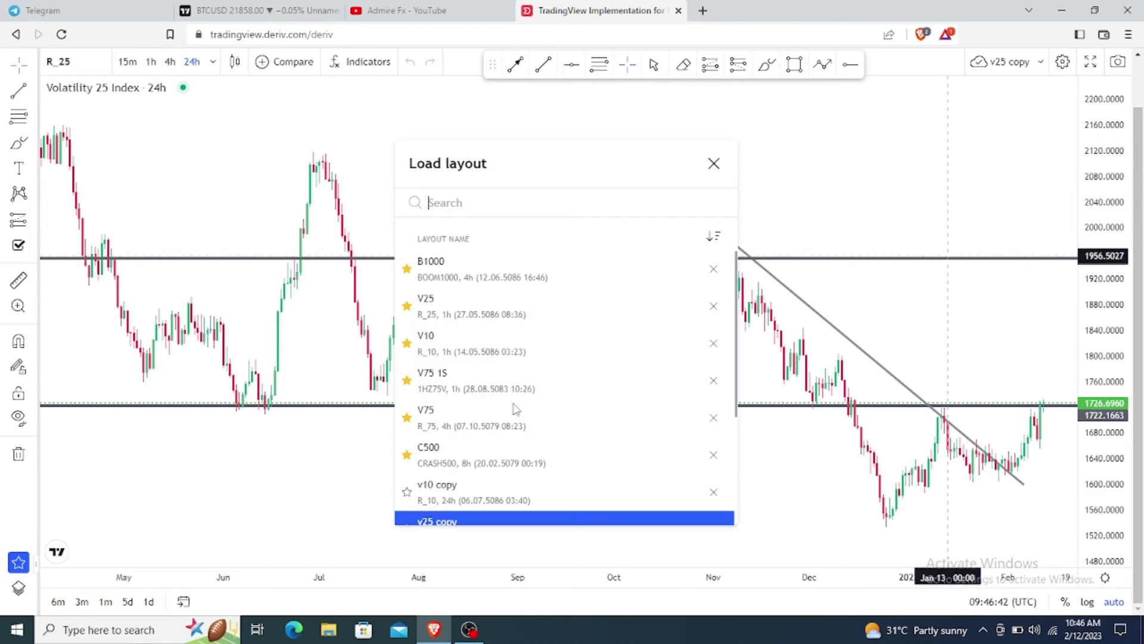
{"action": "left_click", "coordinate": [458, 491]}
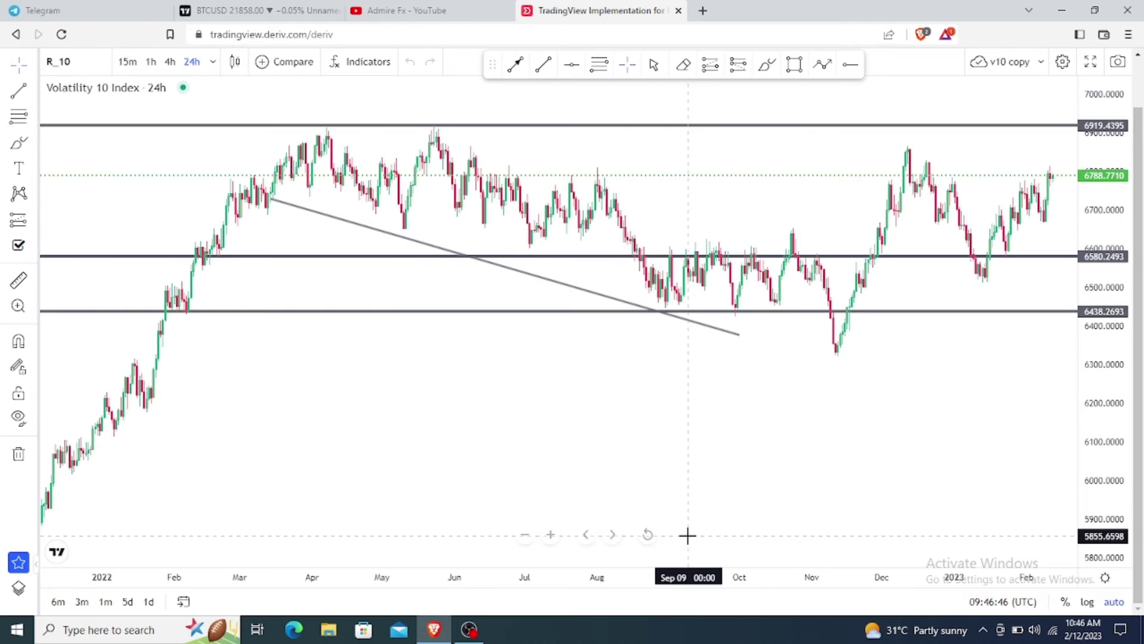
Switch the chart in the "v10 copy" layout to the Boom 1000 Index from the derived symbols
{"action": "scroll", "coordinate": [684, 519], "scroll_direction": "up", "scroll_amount": 3}
{"action": "scroll", "coordinate": [662, 463], "scroll_direction": "down", "scroll_amount": 3}
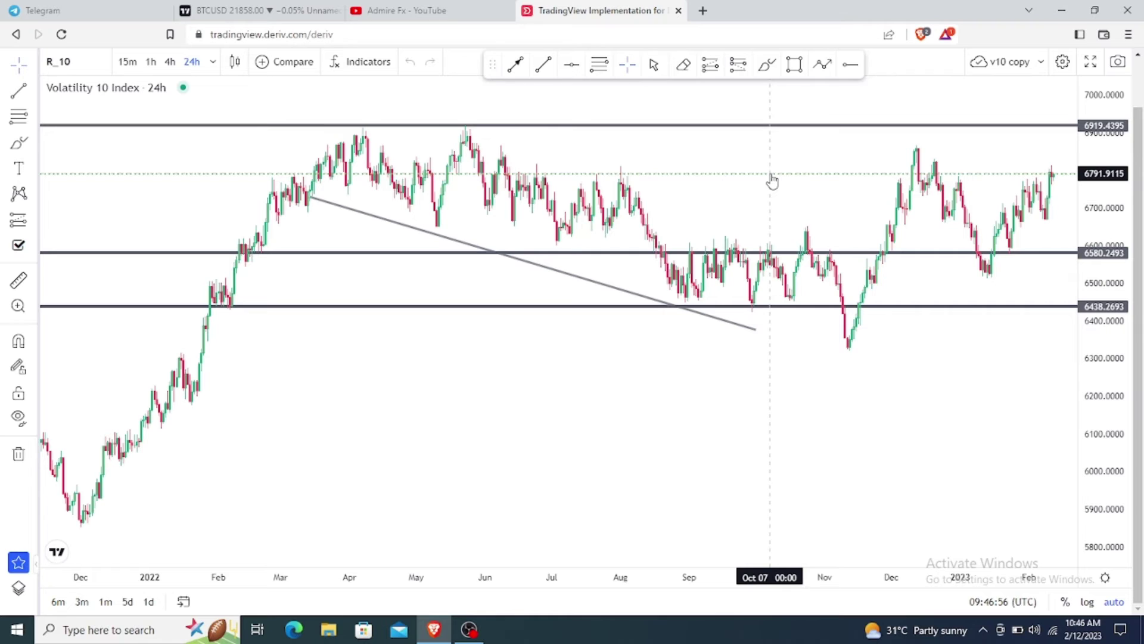
{"action": "left_click", "coordinate": [59, 61]}
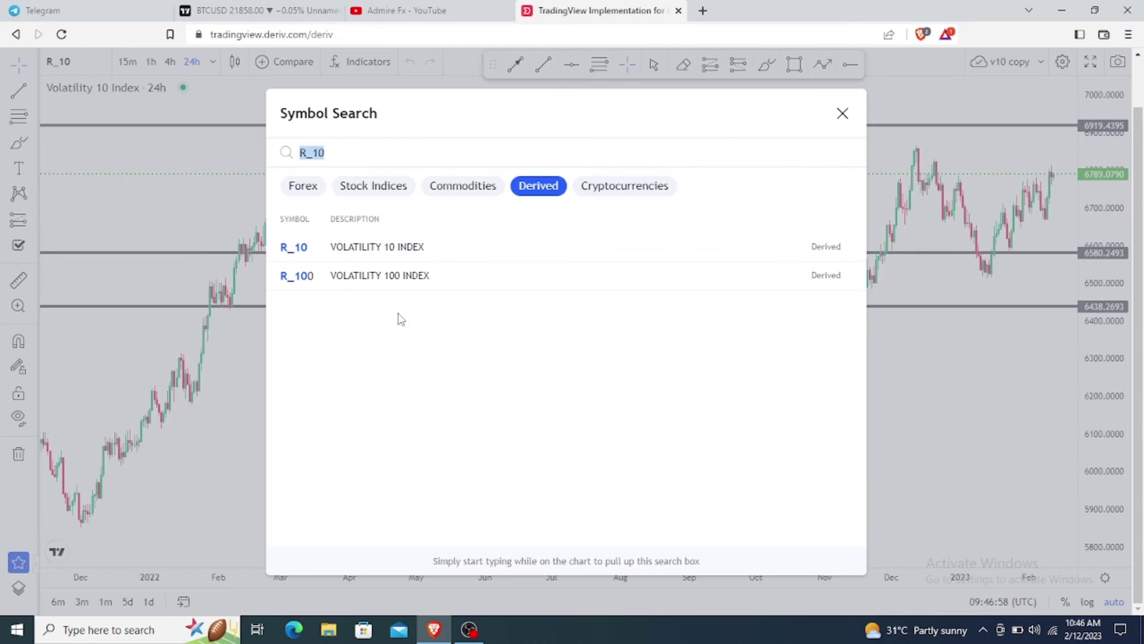
{"action": "key", "text": "BackSpace"}
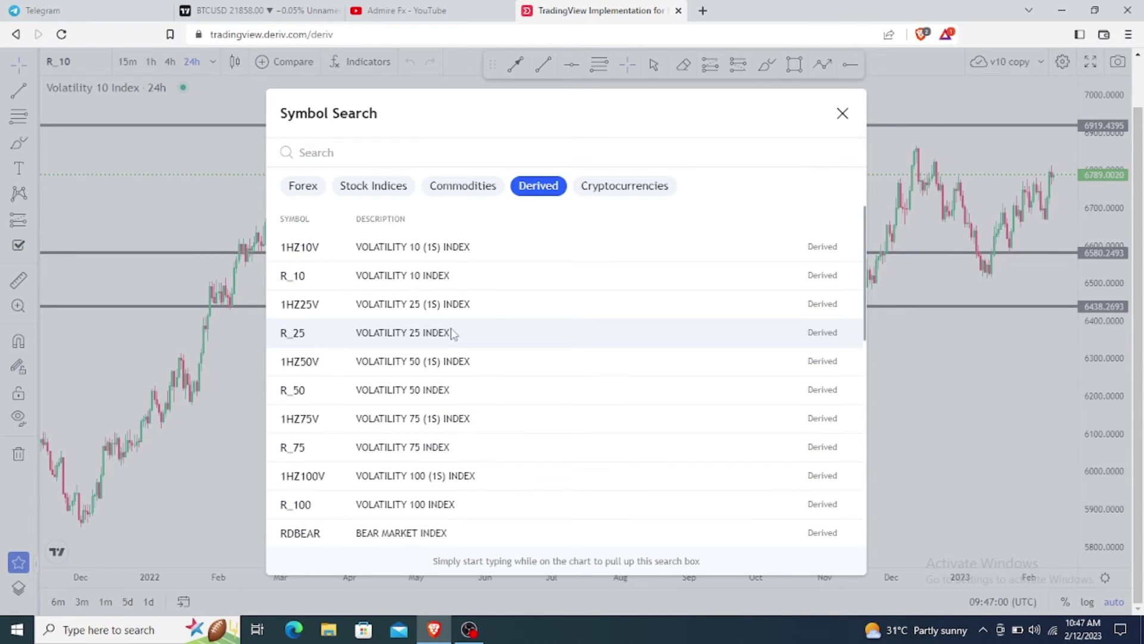
{"action": "scroll", "coordinate": [453, 333], "scroll_direction": "down", "scroll_amount": 8}
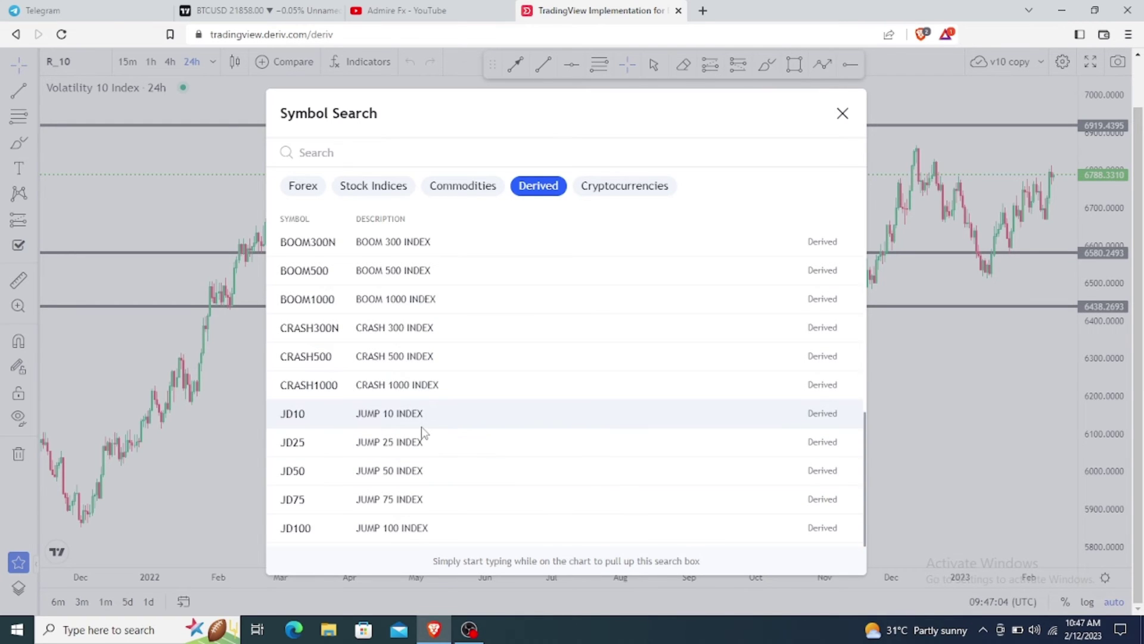
{"action": "scroll", "coordinate": [424, 430], "scroll_direction": "up", "scroll_amount": 8}
{"action": "scroll", "coordinate": [415, 424], "scroll_direction": "down", "scroll_amount": 8}
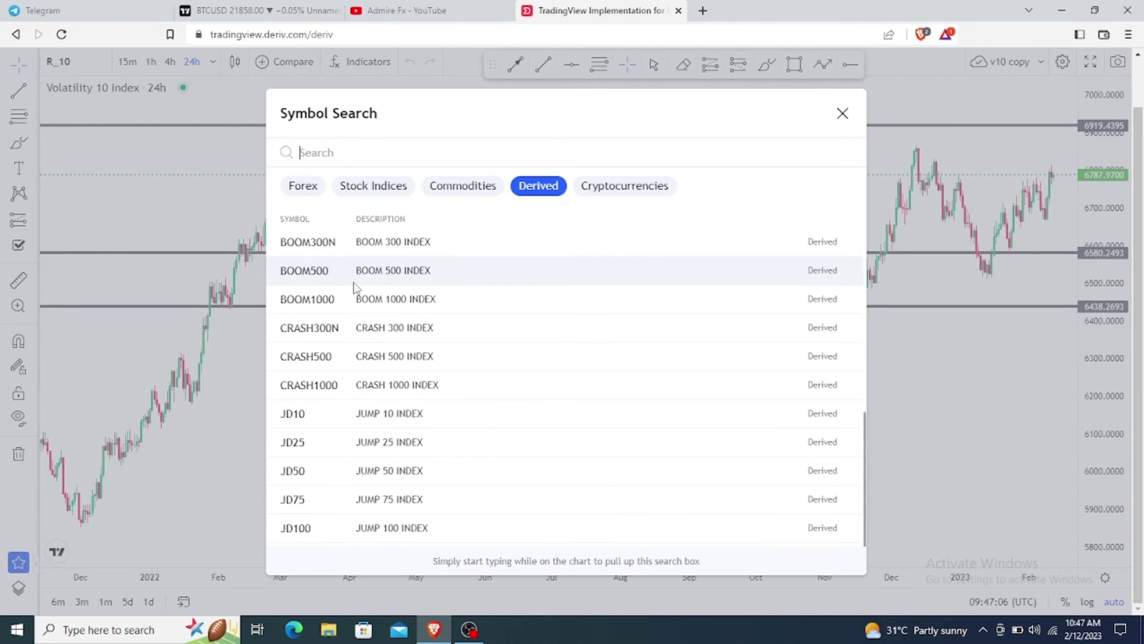
{"action": "scroll", "coordinate": [412, 417], "scroll_direction": "up", "scroll_amount": 8}
{"action": "scroll", "coordinate": [407, 407], "scroll_direction": "down", "scroll_amount": 8}
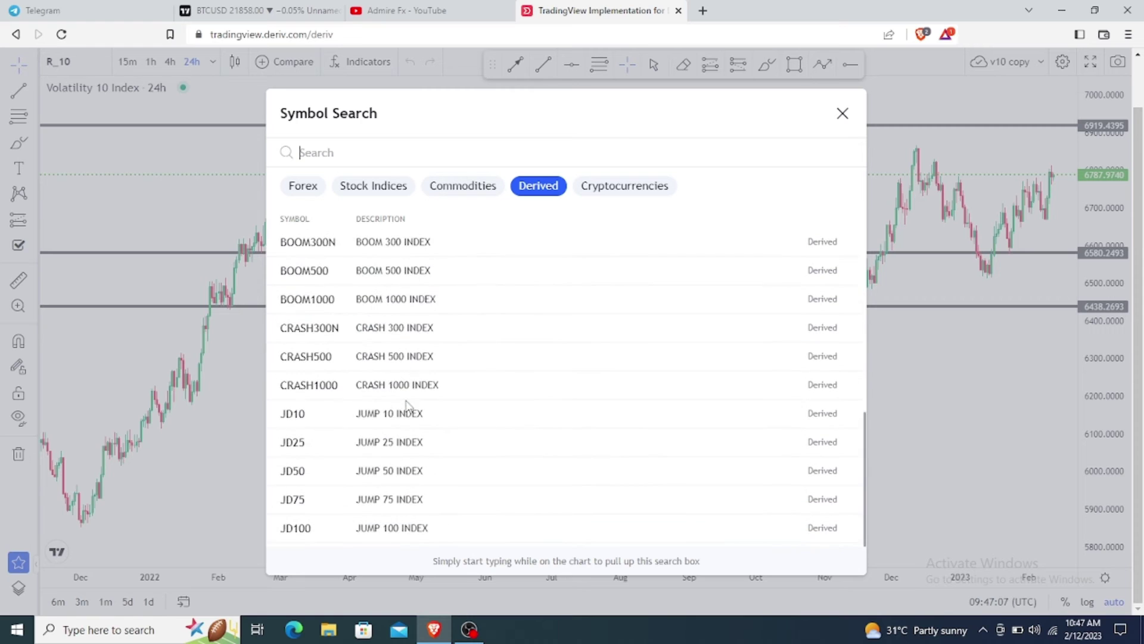
{"action": "left_click", "coordinate": [366, 307]}
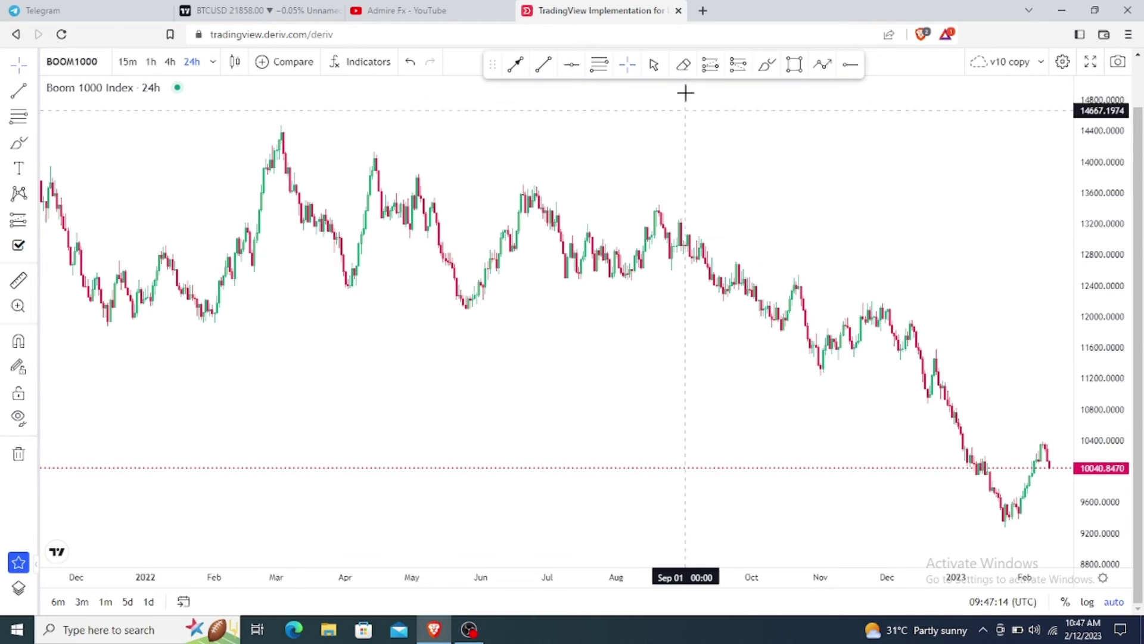
Draw two horizontal lines across the Boom 1000 chart, at about 12,420 and about 13,807
{"action": "left_click", "coordinate": [571, 64]}
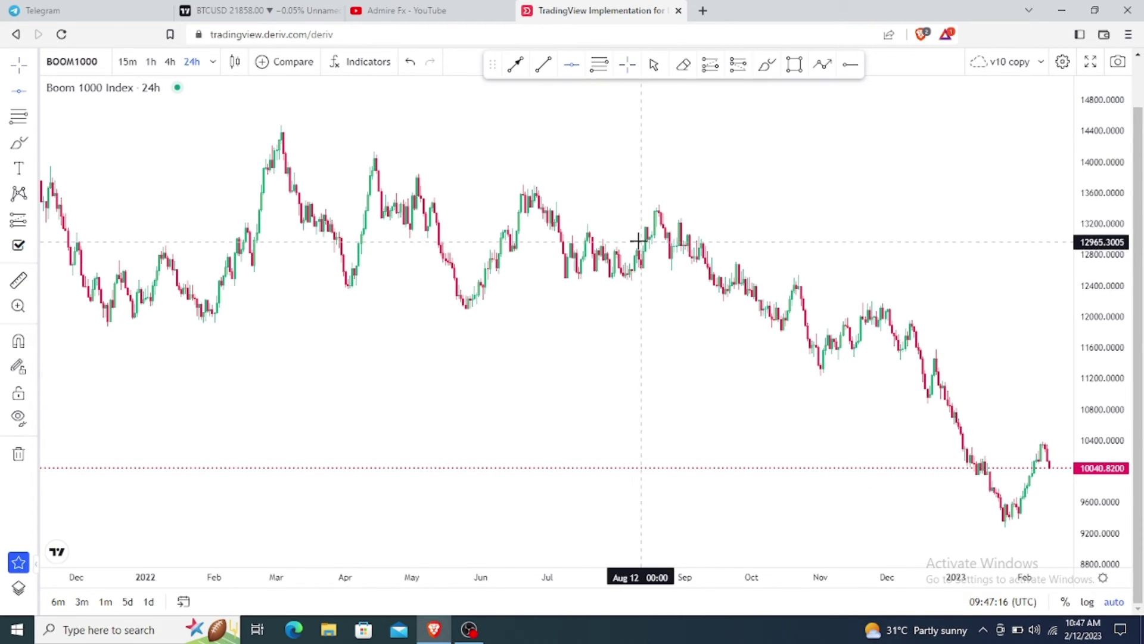
{"action": "left_click", "coordinate": [556, 284]}
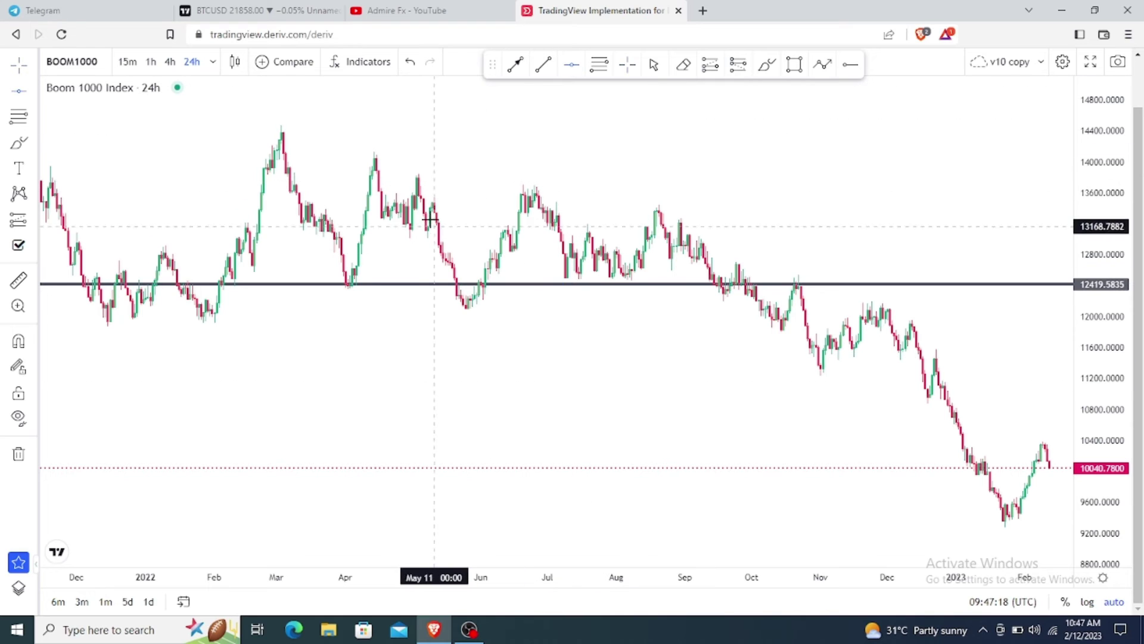
{"action": "left_click", "coordinate": [420, 178]}
{"action": "left_click", "coordinate": [721, 232]}
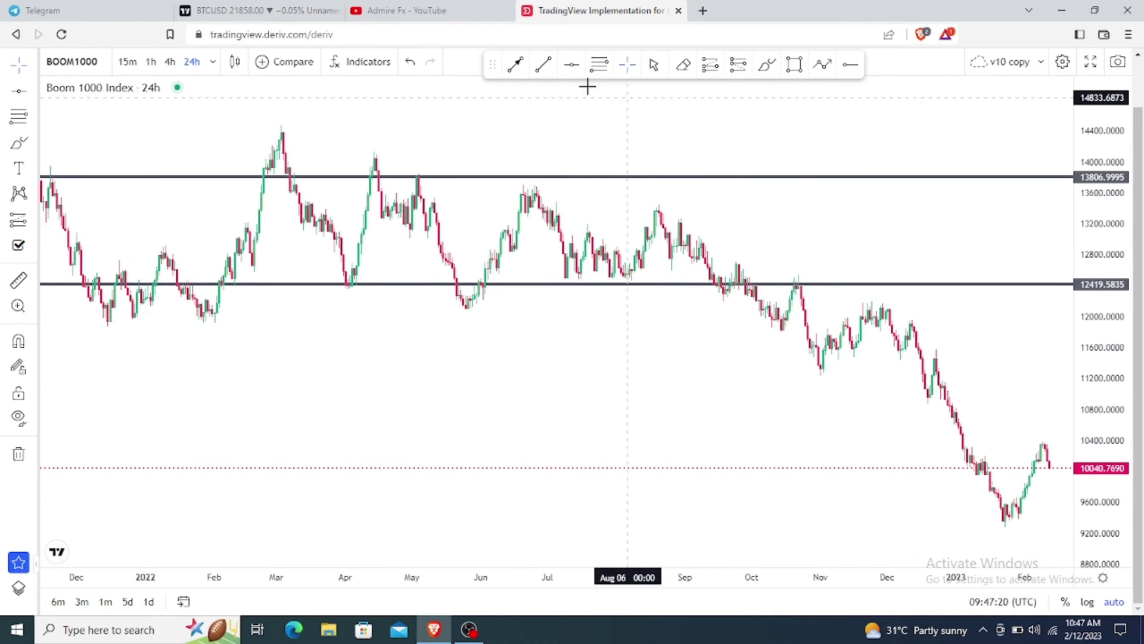
Draw a descending trend line below the Boom 1000 candles from mid-May 2022 at about 12,022 to December 2022
{"action": "left_click", "coordinate": [543, 63]}
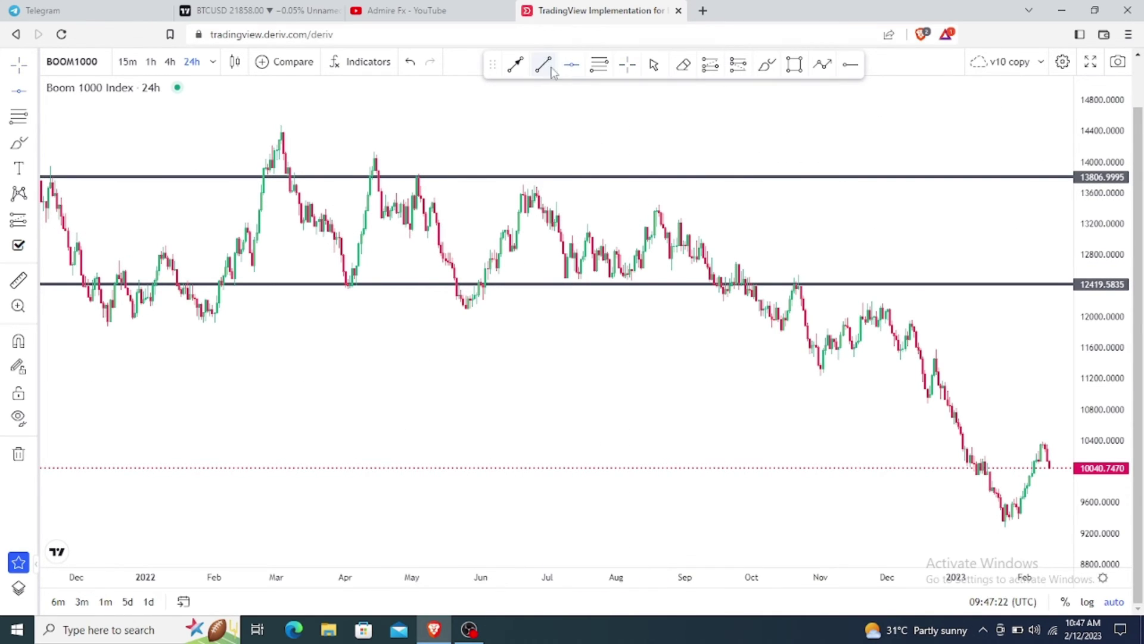
{"action": "left_click", "coordinate": [441, 315]}
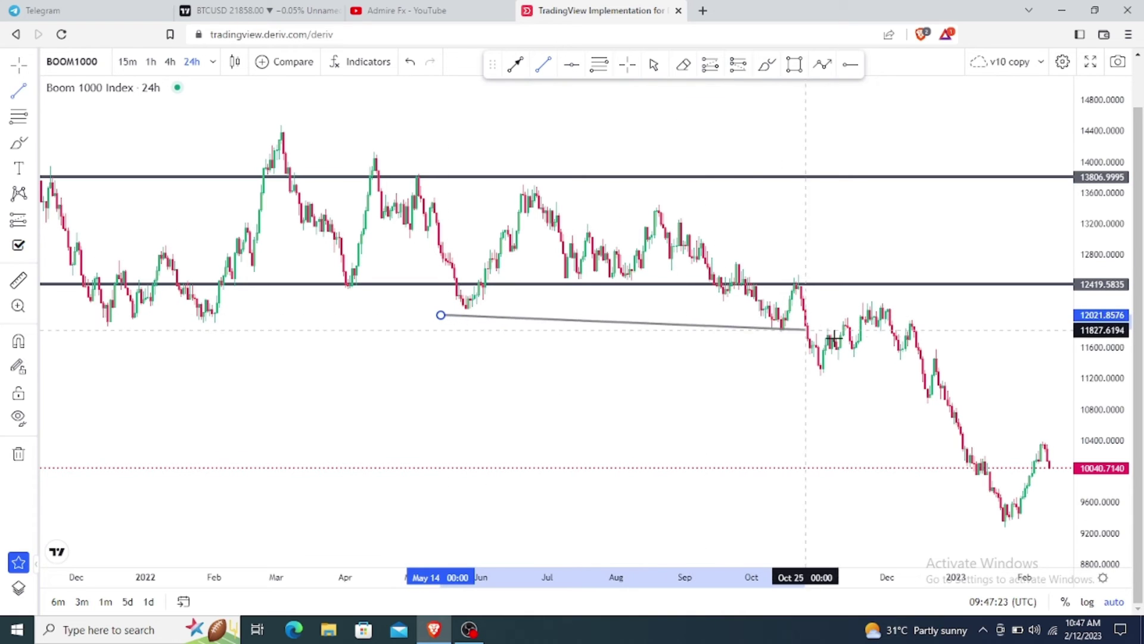
{"action": "left_click", "coordinate": [896, 393]}
{"action": "left_click", "coordinate": [741, 449]}
{"action": "scroll", "coordinate": [741, 449], "scroll_direction": "down", "scroll_amount": 3}
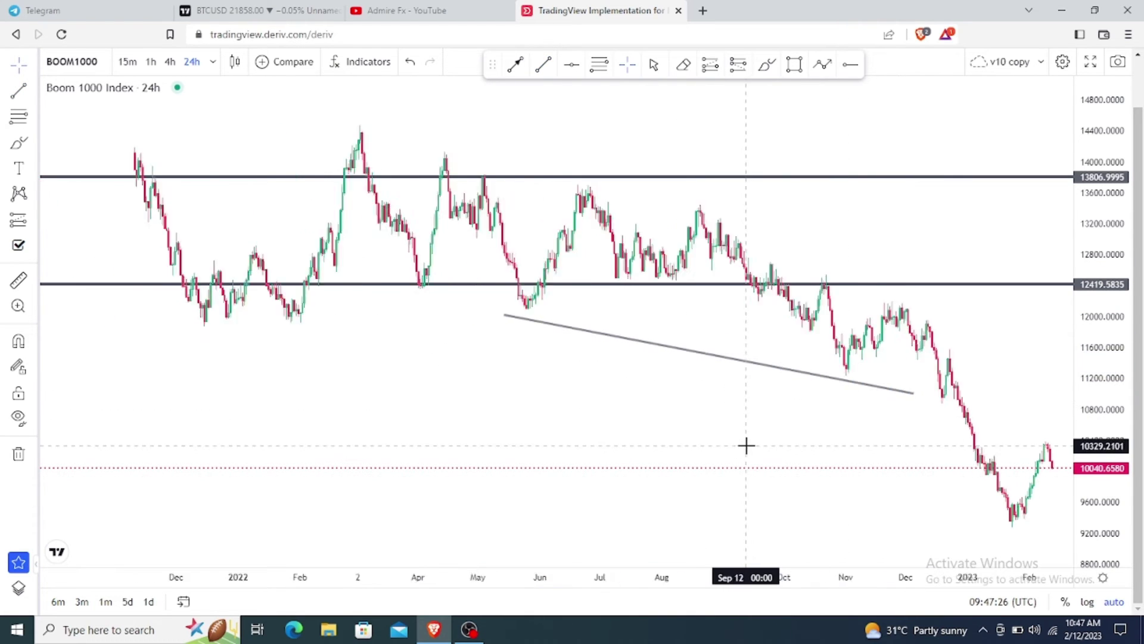
{"action": "scroll", "coordinate": [775, 465], "scroll_direction": "up", "scroll_amount": 2}
{"action": "scroll", "coordinate": [688, 460], "scroll_direction": "up", "scroll_amount": 2}
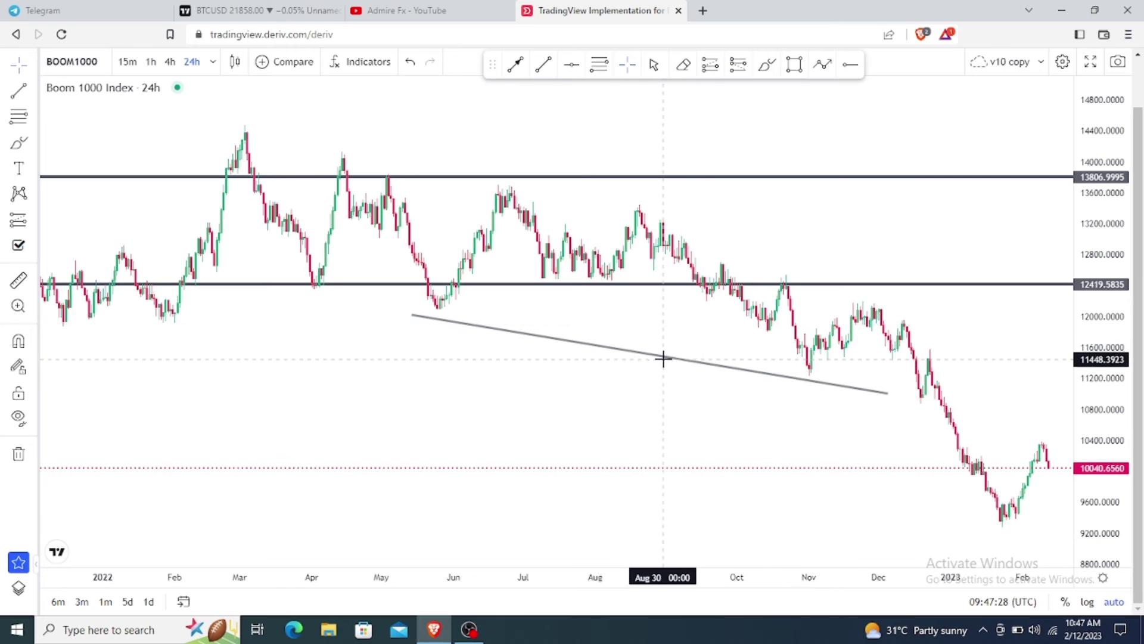
Shift the descending trend line slightly upward so it meets the candle lows, and look over the marked chart
{"action": "left_click_drag", "start_coordinate": [664, 357], "coordinate": [663, 348]}
{"action": "left_click", "coordinate": [680, 401]}
{"action": "scroll", "coordinate": [680, 401], "scroll_direction": "up", "scroll_amount": 3}
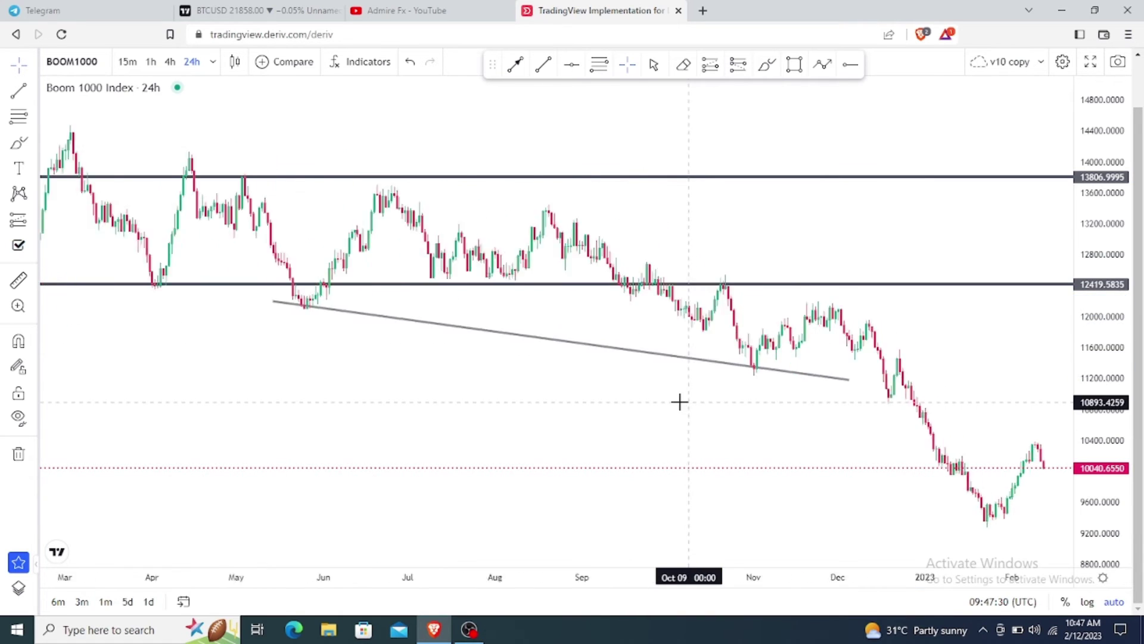
{"action": "scroll", "coordinate": [906, 253], "scroll_direction": "down", "scroll_amount": 3}
{"action": "scroll", "coordinate": [906, 253], "scroll_direction": "right", "scroll_amount": 5}
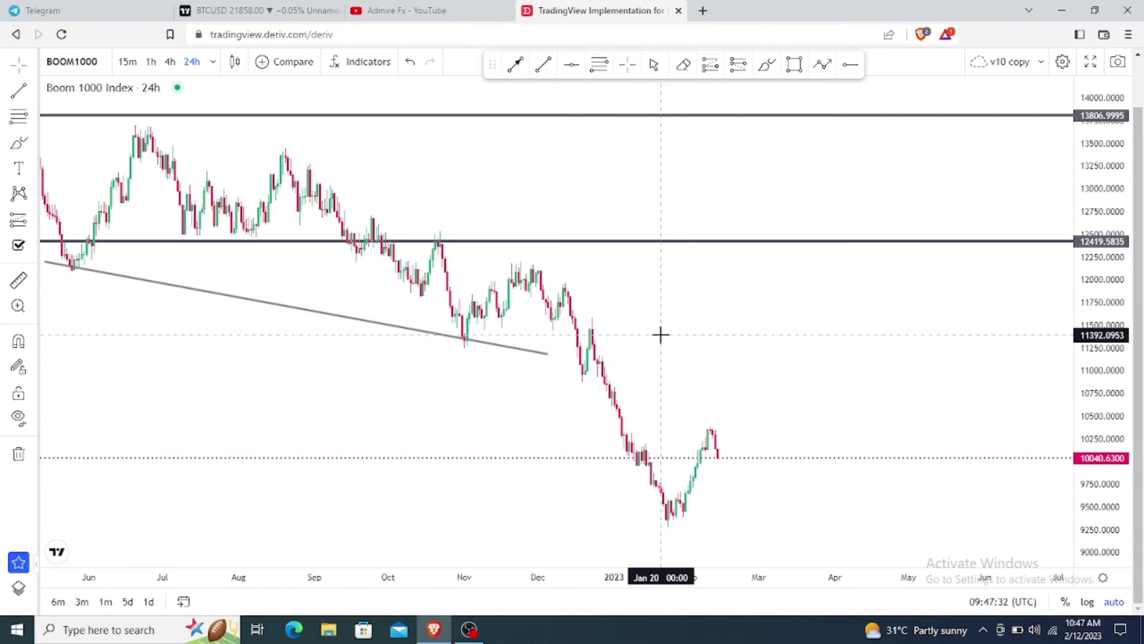
{"action": "scroll", "coordinate": [703, 325], "scroll_direction": "down", "scroll_amount": 3}
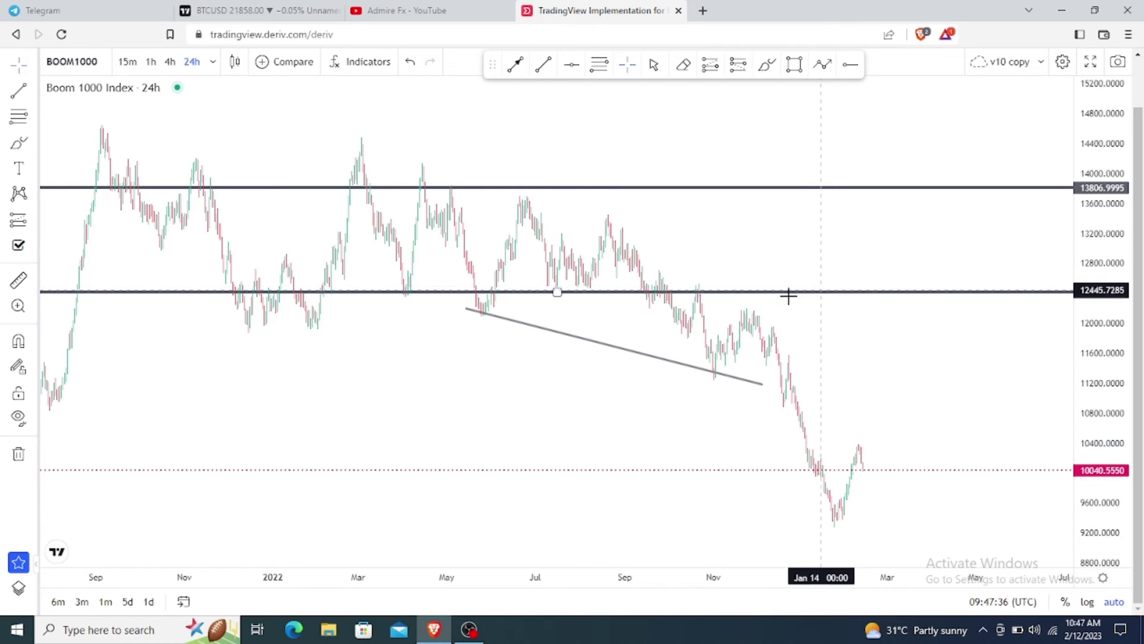
Make a copy of the current layout for the Boom 1000 chart and name it "boom1000 copy"
{"action": "left_click", "coordinate": [1041, 63]}
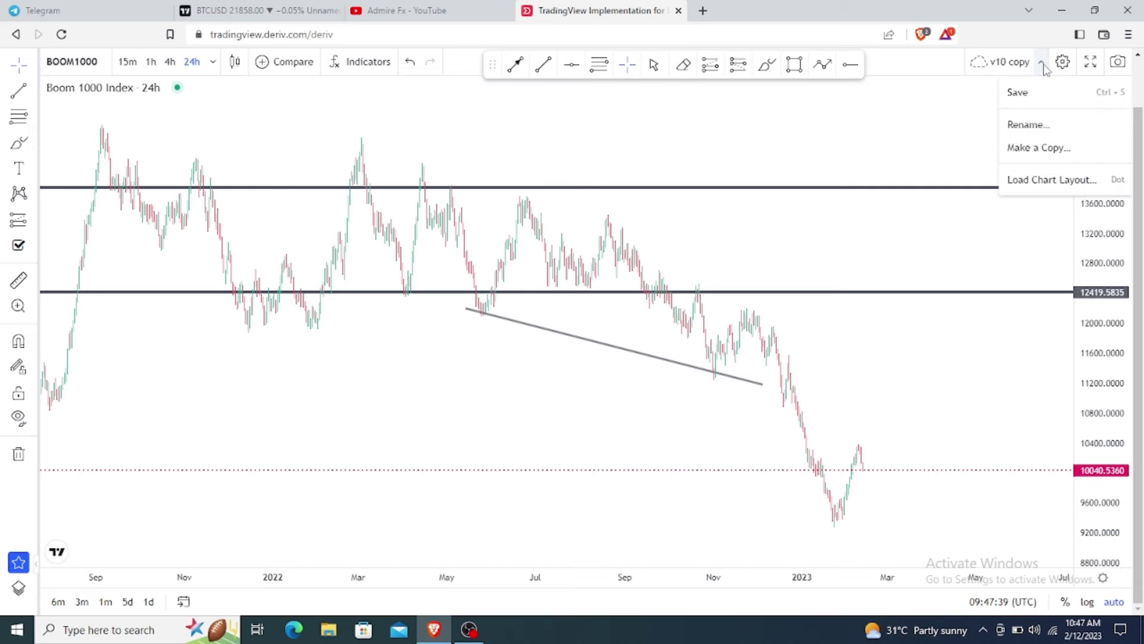
{"action": "left_click", "coordinate": [1047, 152]}
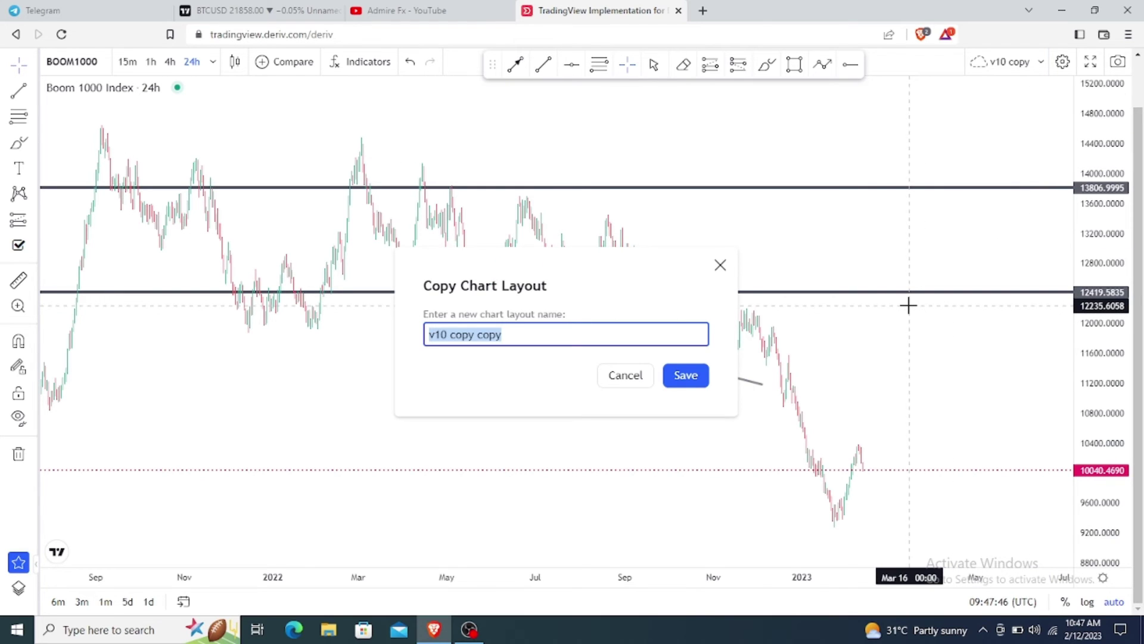
{"action": "key", "text": "End"}
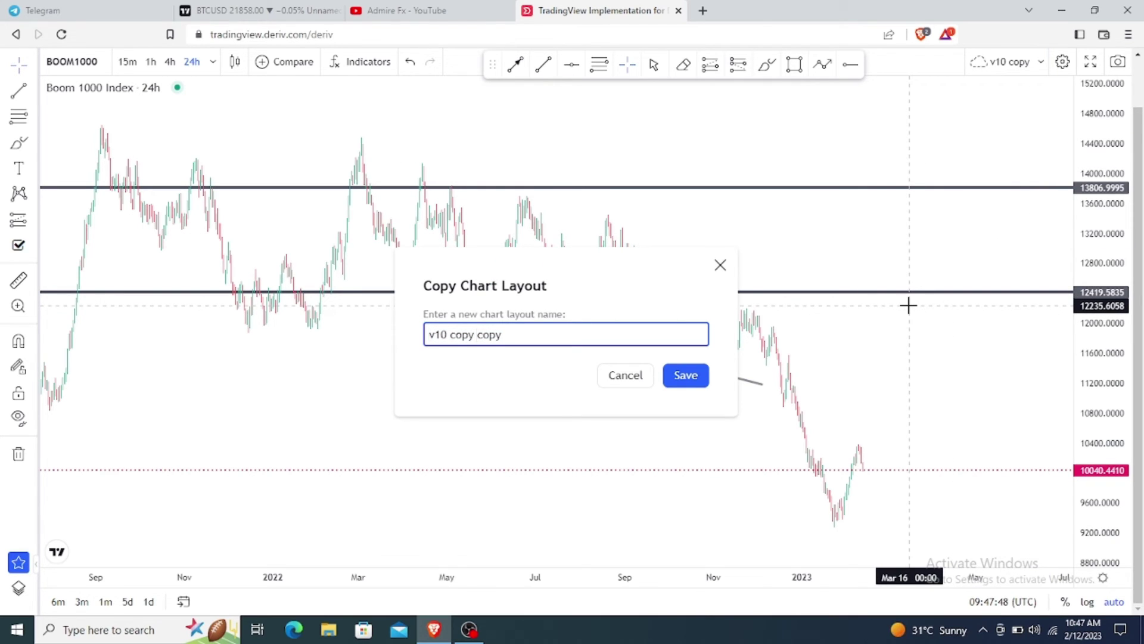
{"action": "key", "text": "BackSpace"}
{"action": "key", "text": "BackSpace"}
{"action": "key", "text": "BackSpace"}
{"action": "key", "text": "BackSpace"}
{"action": "key", "text": "BackSpace"}
{"action": "key", "text": "BackSpace"}
{"action": "key", "text": "BackSpace"}
{"action": "key", "text": "BackSpace"}
{"action": "key", "text": "BackSpace"}
{"action": "type", "text": "b1"}
{"action": "key", "text": "BackSpace"}
{"action": "type", "text": "oom1"}
{"action": "key", "text": "BackSpace"}
{"action": "type", "text": "0"}
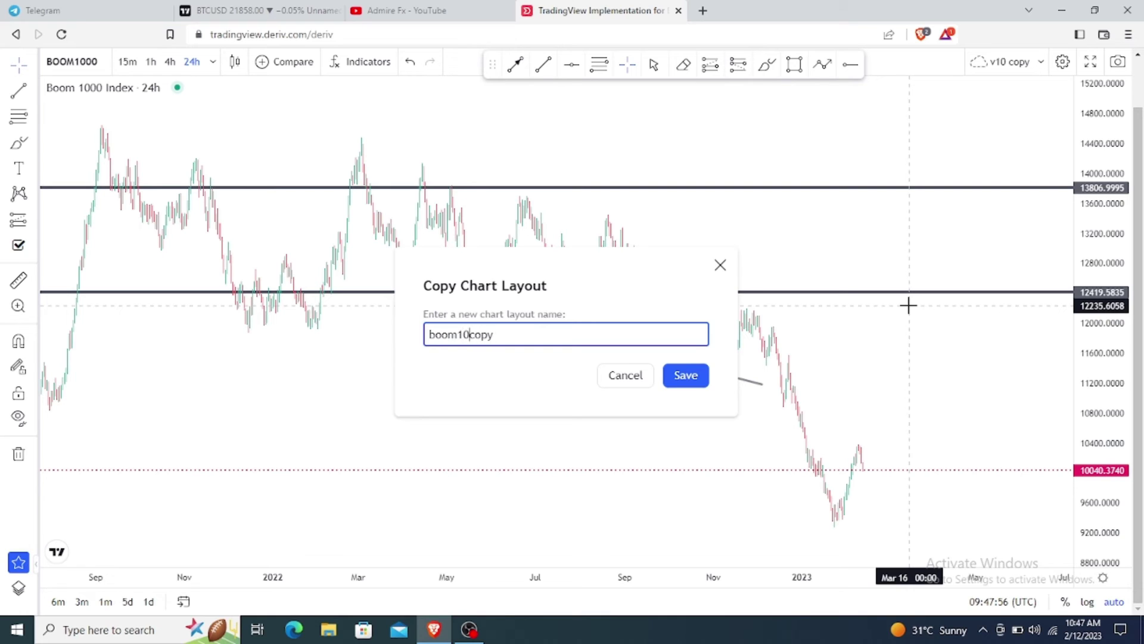
{"action": "type", "text": "00"}
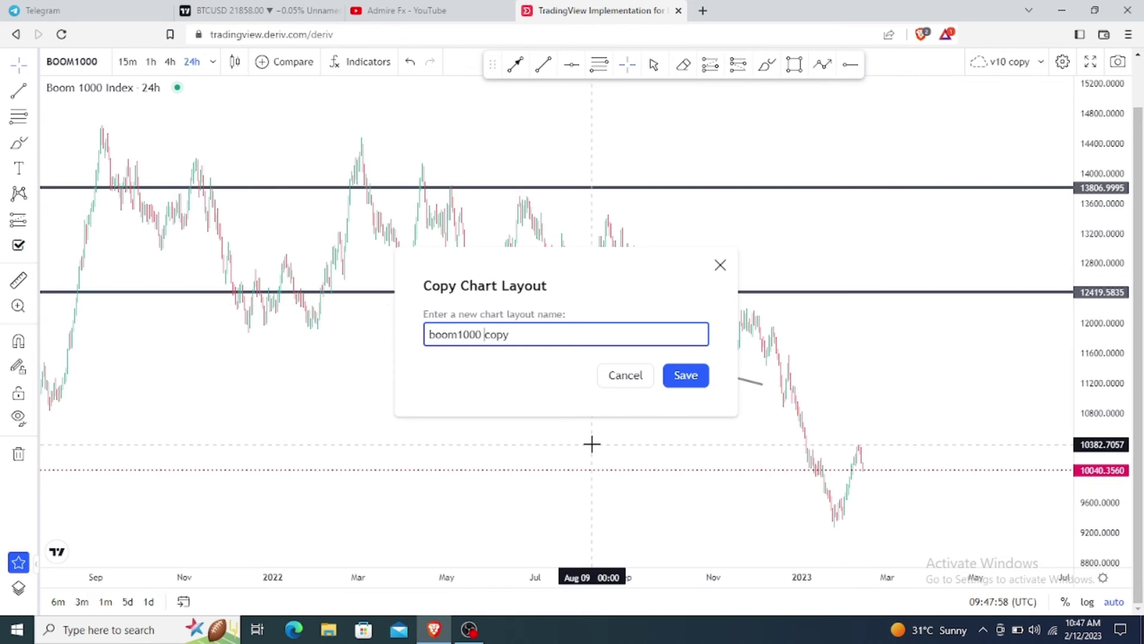
{"action": "left_click", "coordinate": [686, 375]}
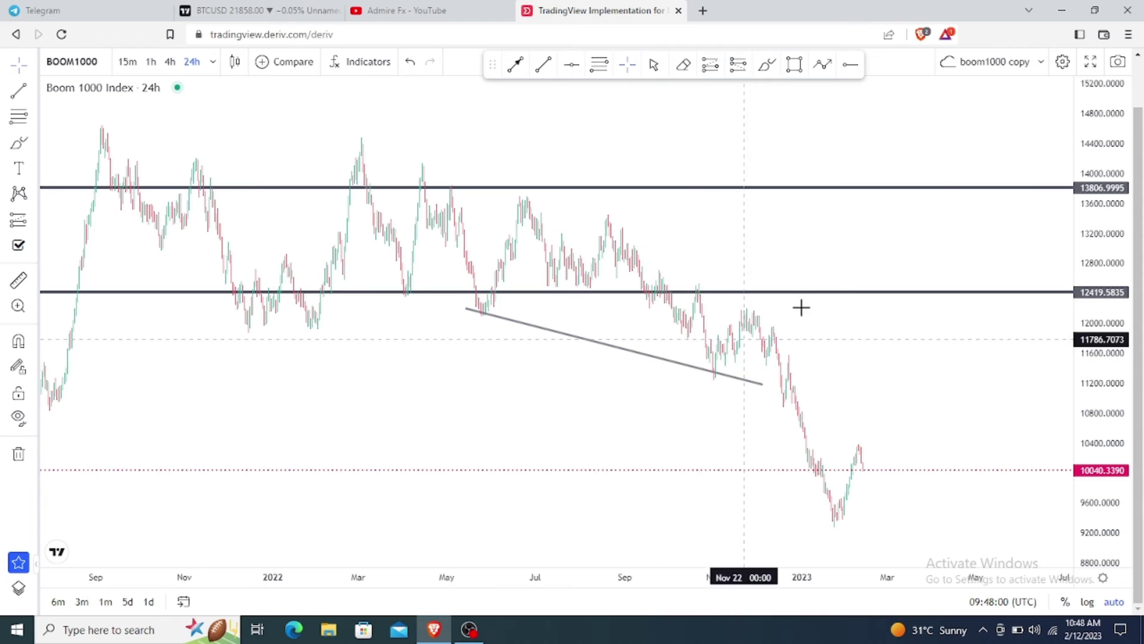
Mark the "boom1000 copy", "v10 copy" and "v25 copy" layouts as favourites in the saved layout list, and close the list
{"action": "left_click", "coordinate": [1041, 63]}
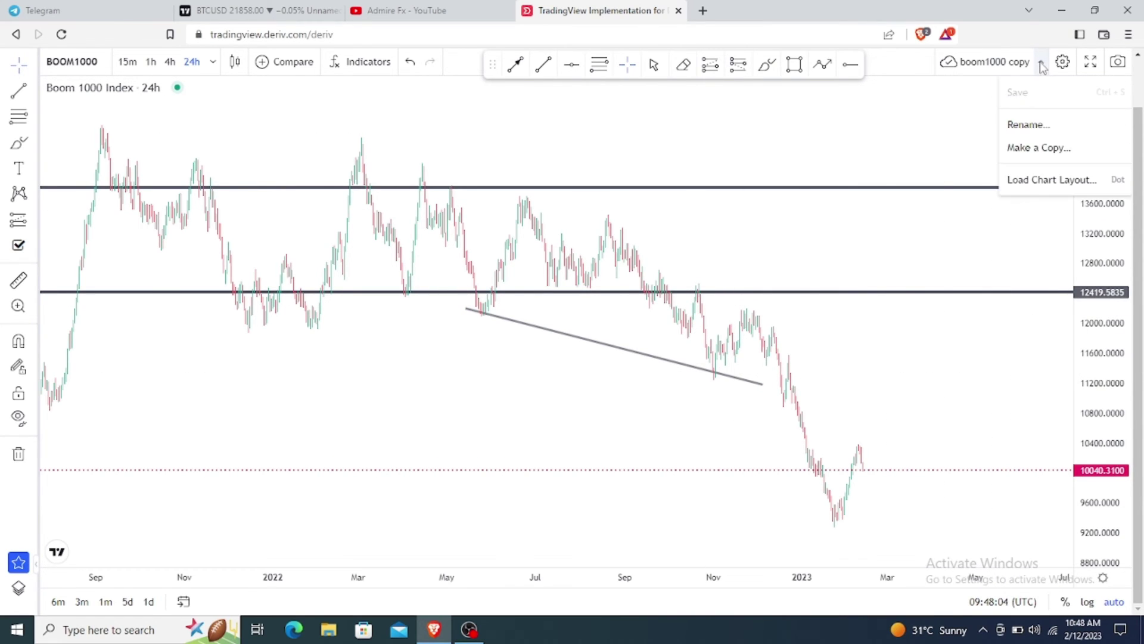
{"action": "left_click", "coordinate": [1037, 180]}
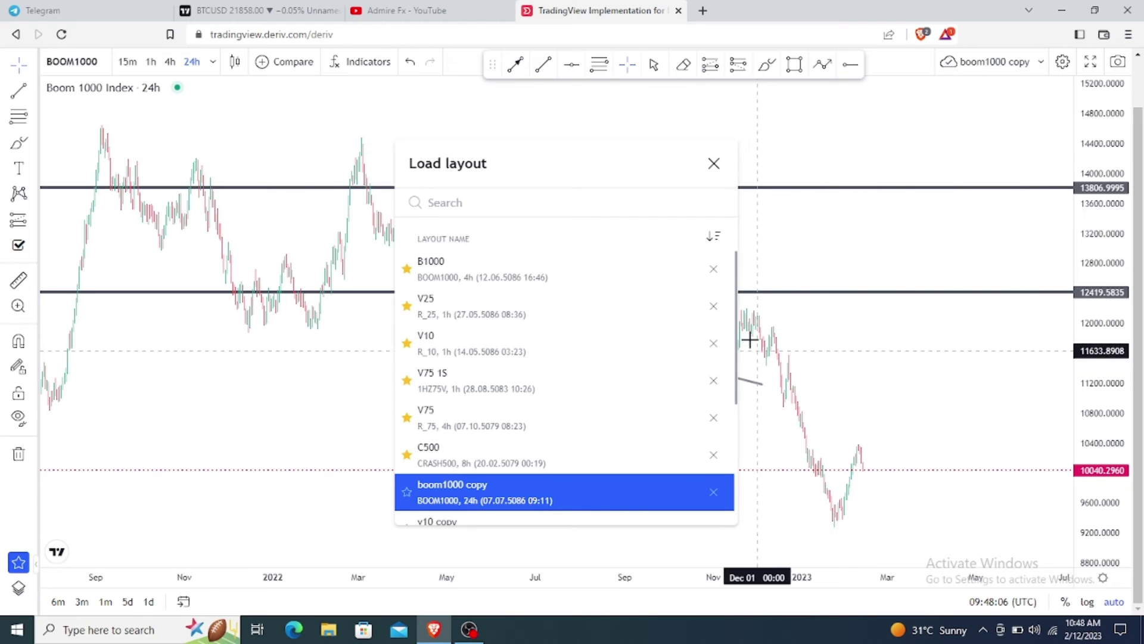
{"action": "scroll", "coordinate": [557, 388], "scroll_direction": "down", "scroll_amount": 2}
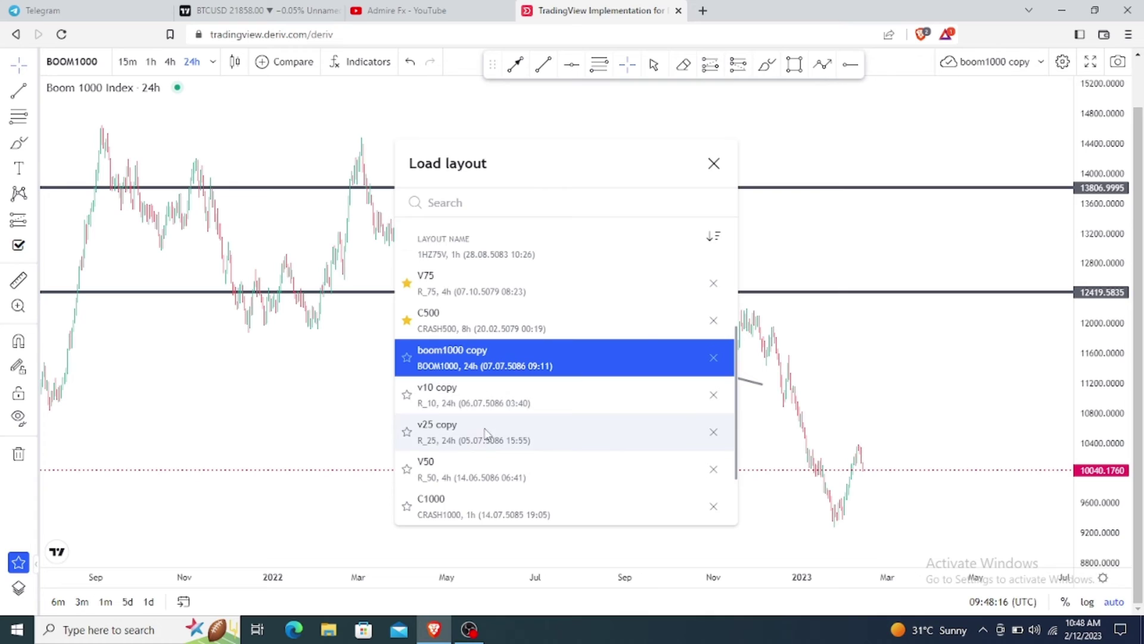
{"action": "left_click", "coordinate": [407, 358]}
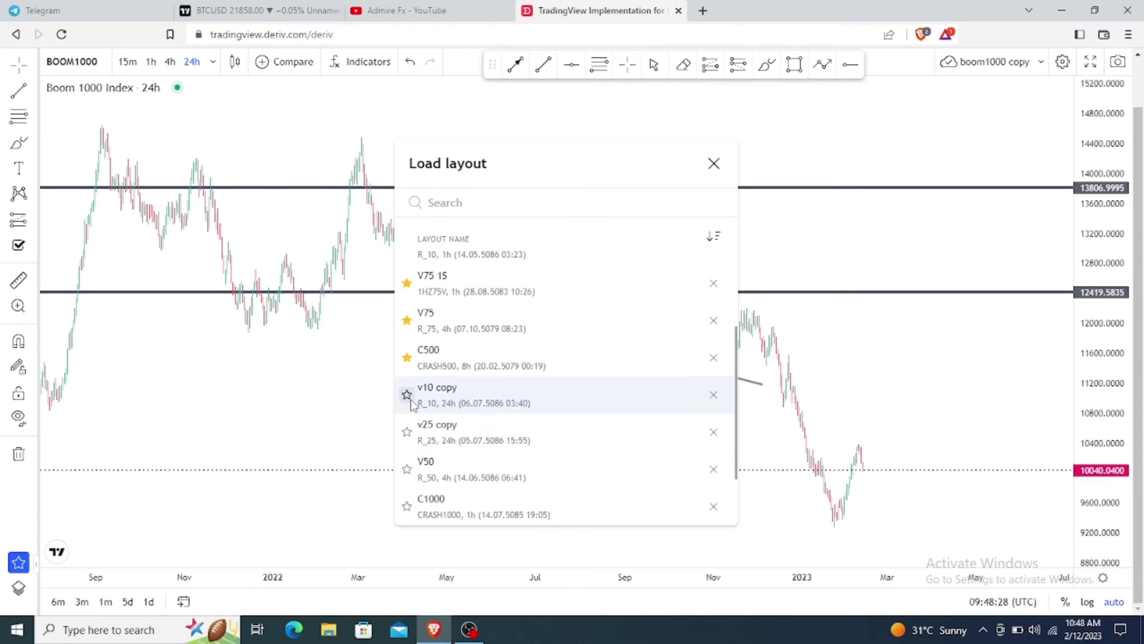
{"action": "left_click", "coordinate": [407, 395]}
{"action": "left_click", "coordinate": [407, 432]}
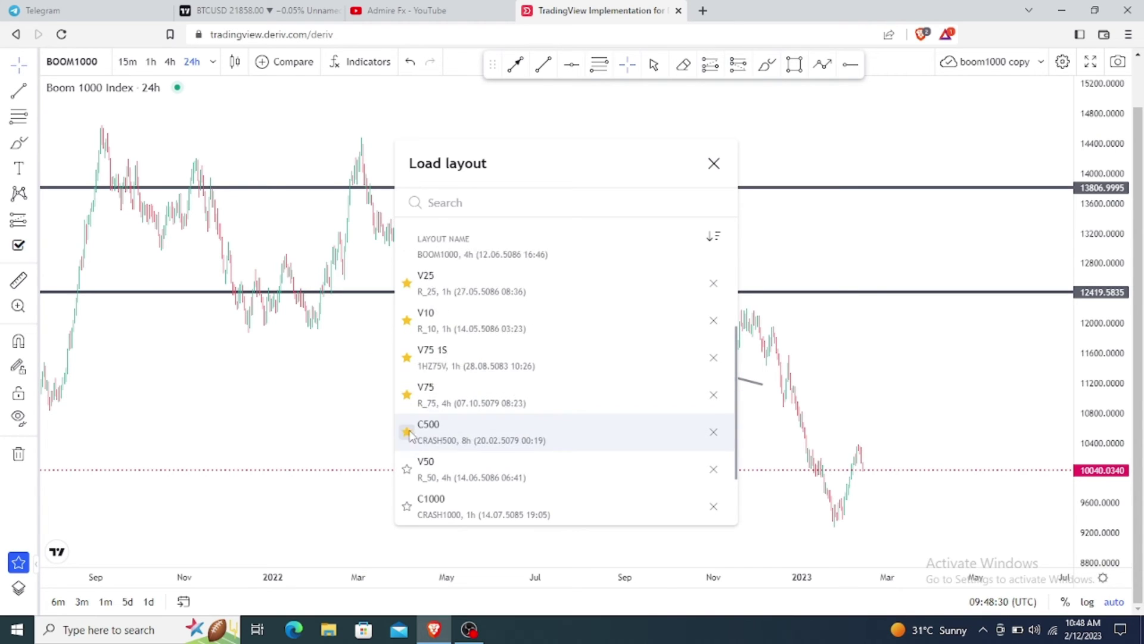
{"action": "scroll", "coordinate": [644, 365], "scroll_direction": "up", "scroll_amount": 3}
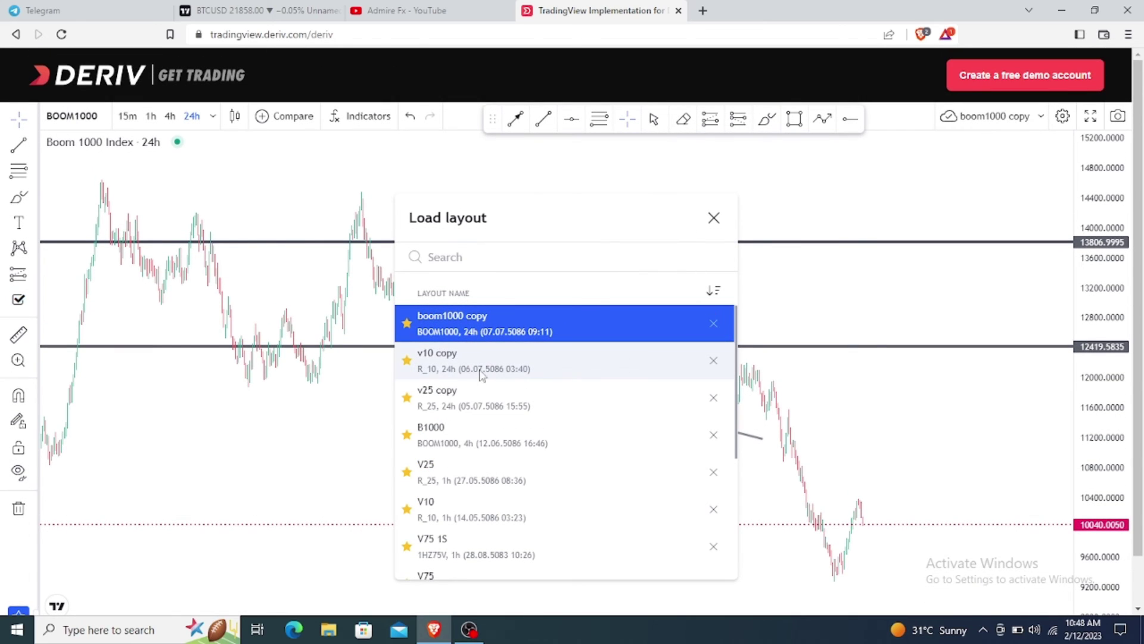
{"action": "left_click", "coordinate": [802, 272]}
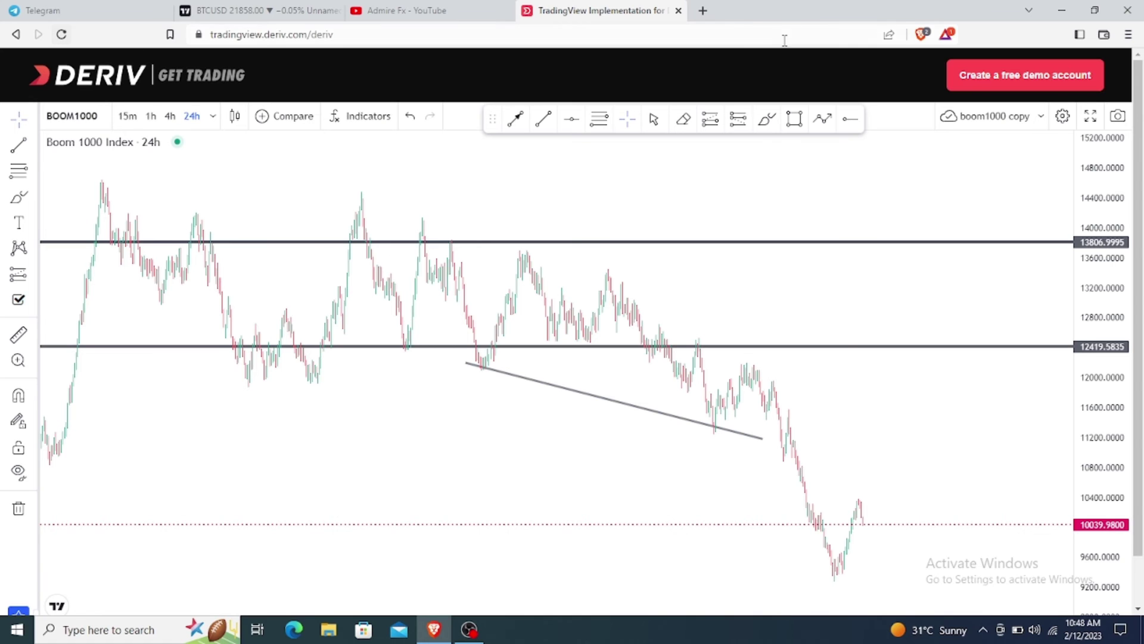
Close the Deriv chart page and reopen the Deriv TradingView site in a new browser tab
{"action": "left_click", "coordinate": [679, 12]}
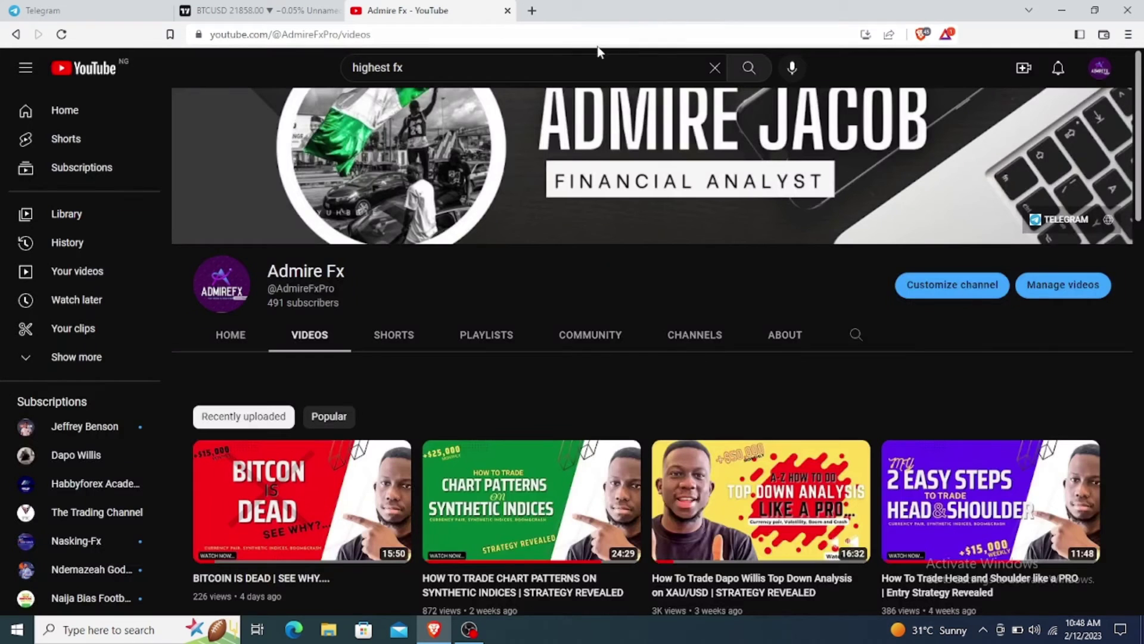
{"action": "left_click", "coordinate": [532, 10]}
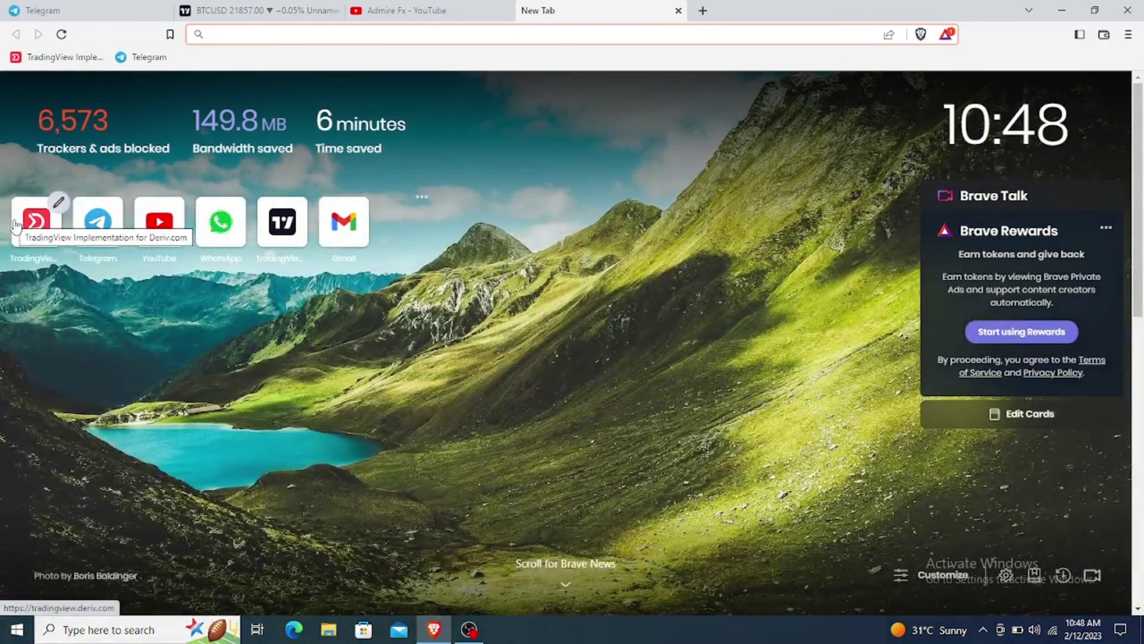
{"action": "left_click", "coordinate": [36, 222]}
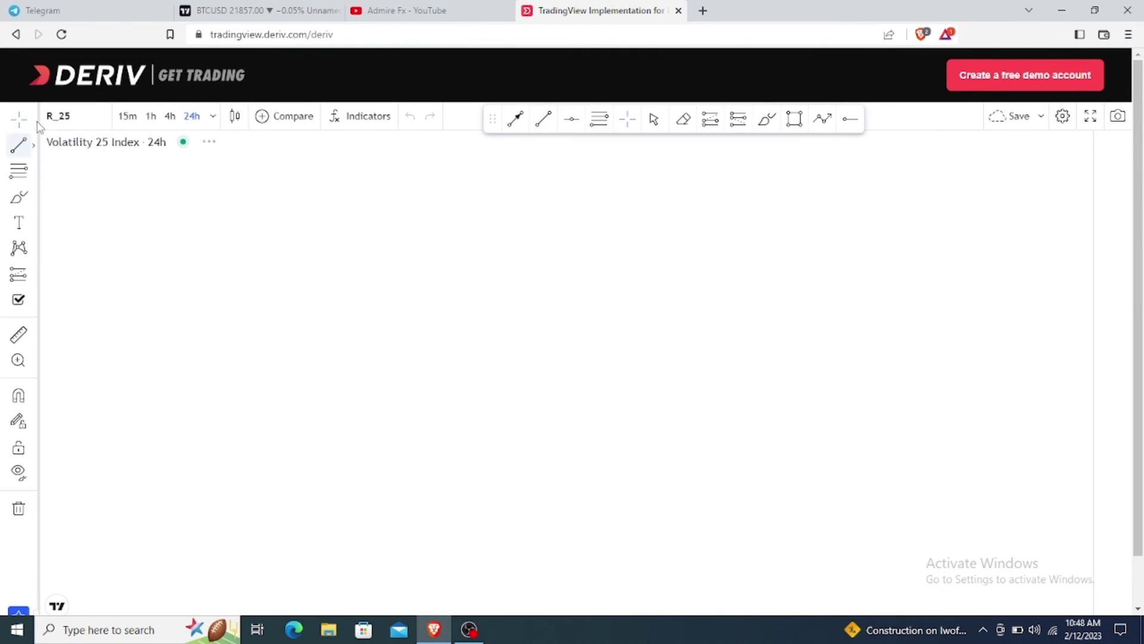
{"action": "left_click", "coordinate": [54, 116]}
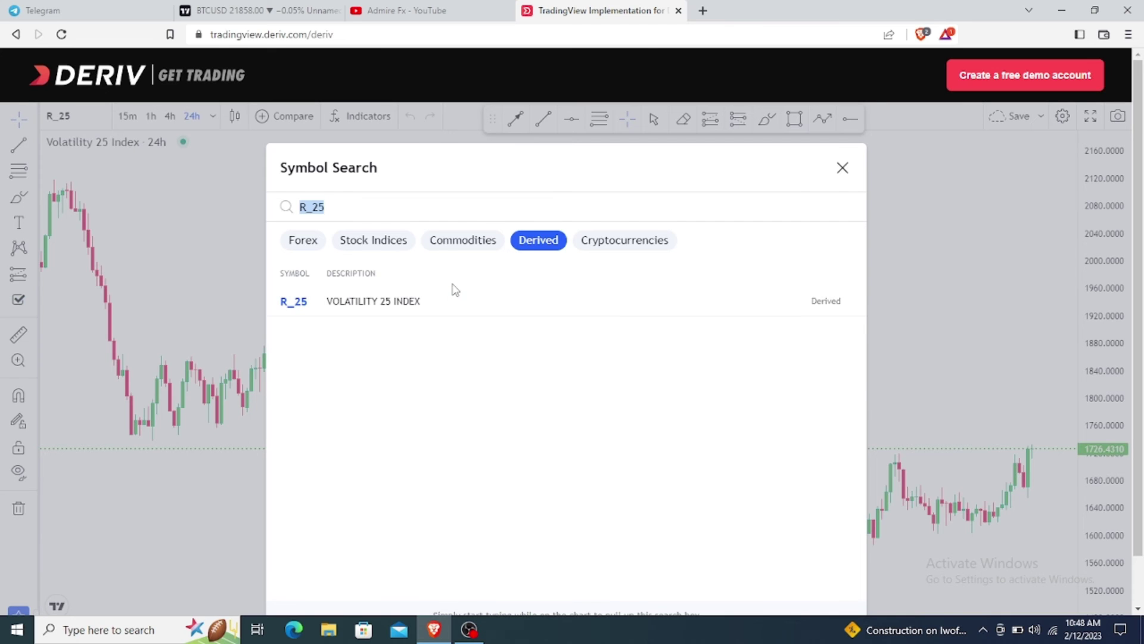
{"action": "key", "text": "BackSpace"}
{"action": "scroll", "coordinate": [477, 310], "scroll_direction": "down", "scroll_amount": 5}
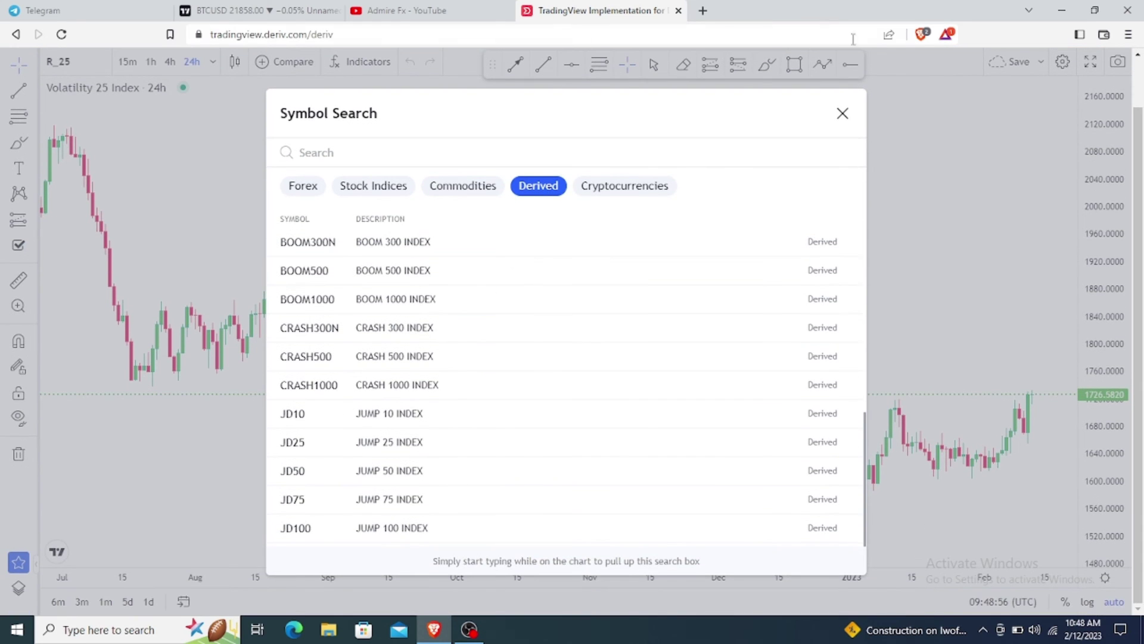
{"action": "left_click", "coordinate": [842, 113]}
Load the saved "v25 copy" chart layout to bring back the Volatility 25 Index drawings
{"action": "scroll", "coordinate": [945, 151], "scroll_direction": "up", "scroll_amount": 2}
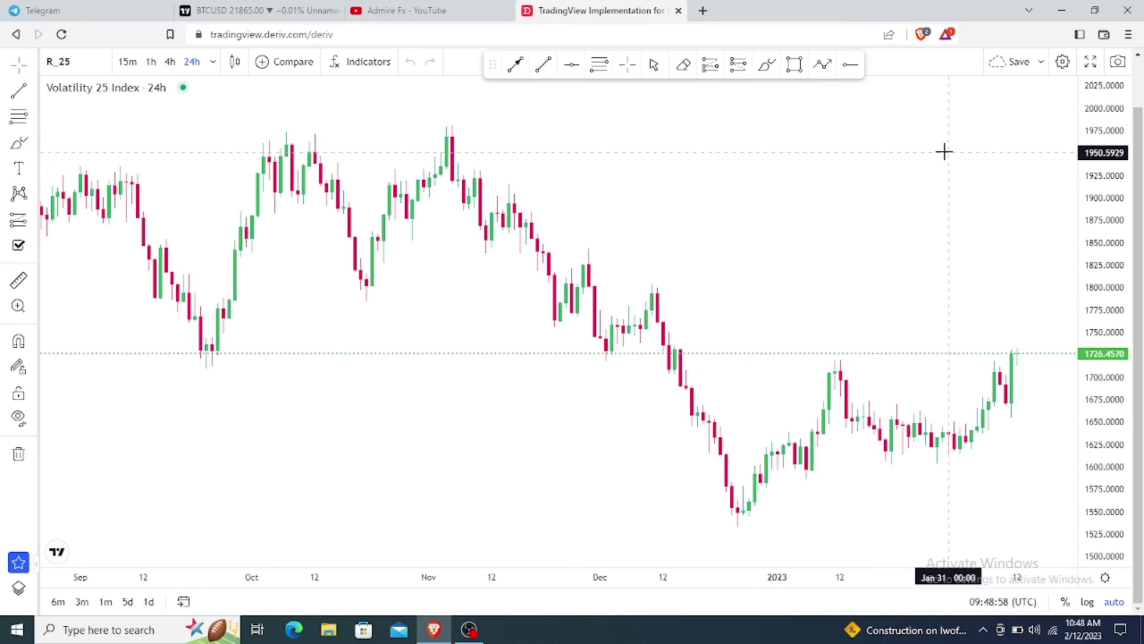
{"action": "scroll", "coordinate": [904, 151], "scroll_direction": "down", "scroll_amount": 3}
{"action": "scroll", "coordinate": [904, 151], "scroll_direction": "down", "scroll_amount": 4}
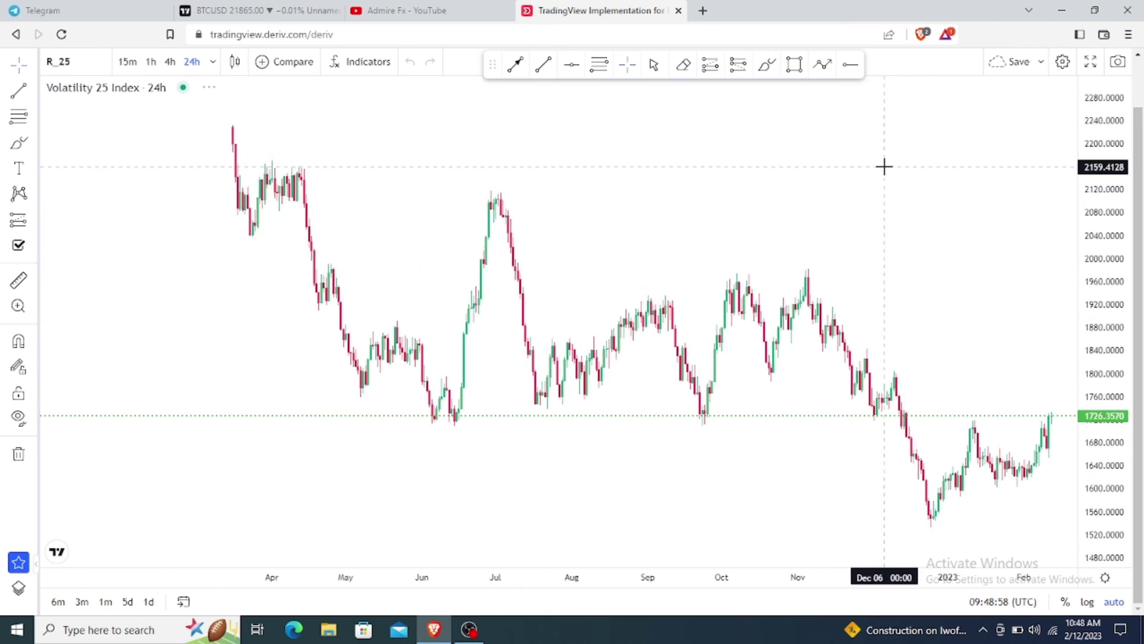
{"action": "left_click", "coordinate": [1042, 62]}
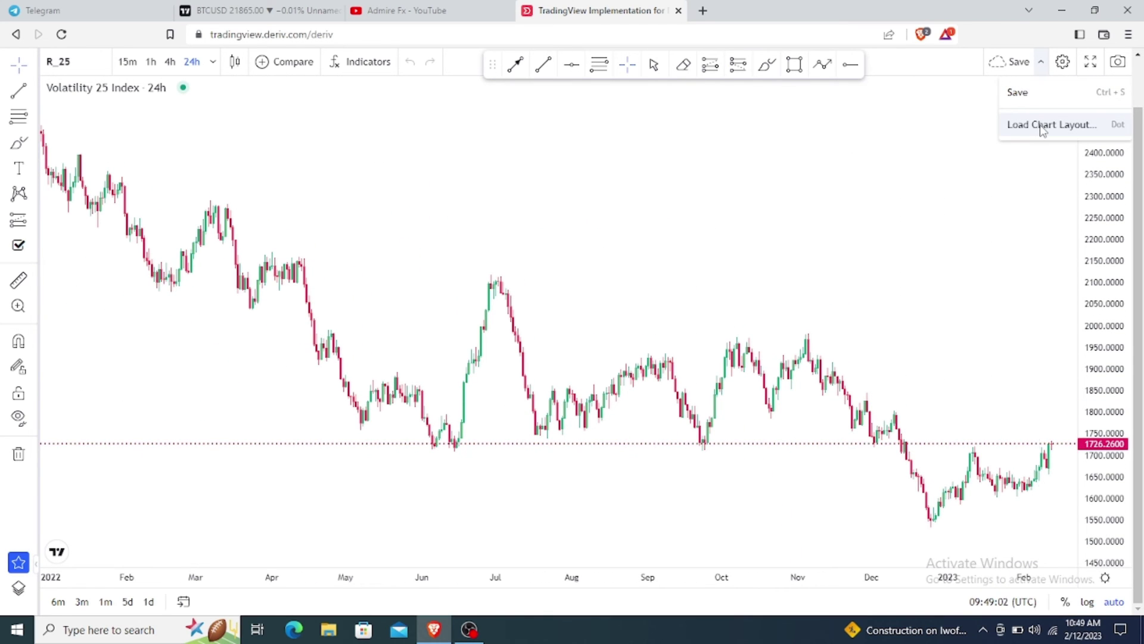
{"action": "left_click", "coordinate": [1042, 126]}
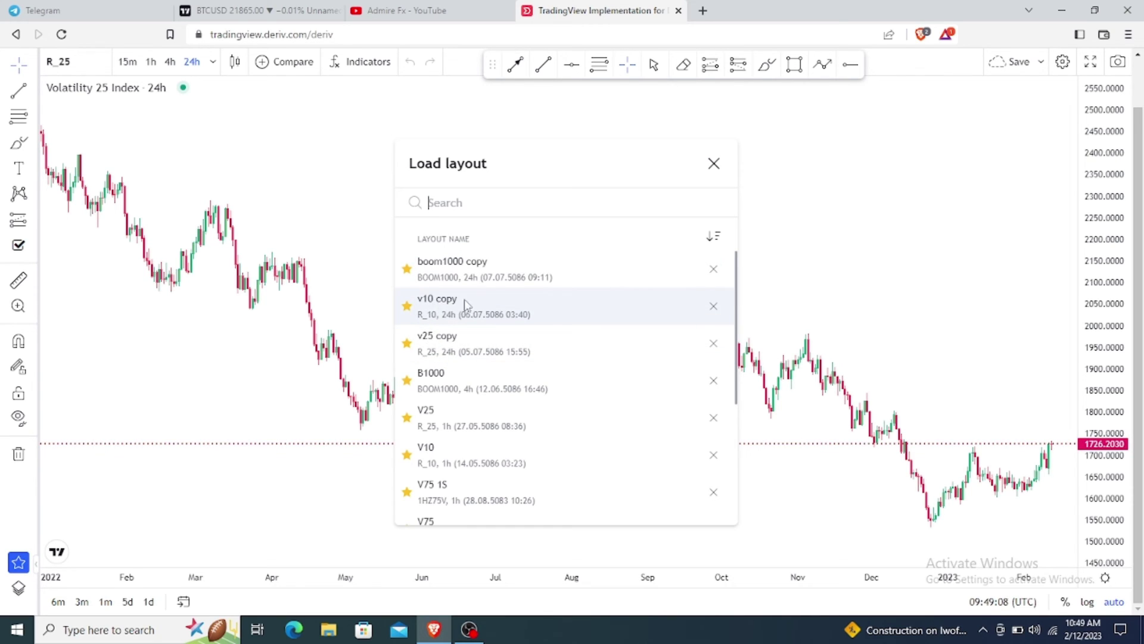
{"action": "left_click", "coordinate": [464, 342]}
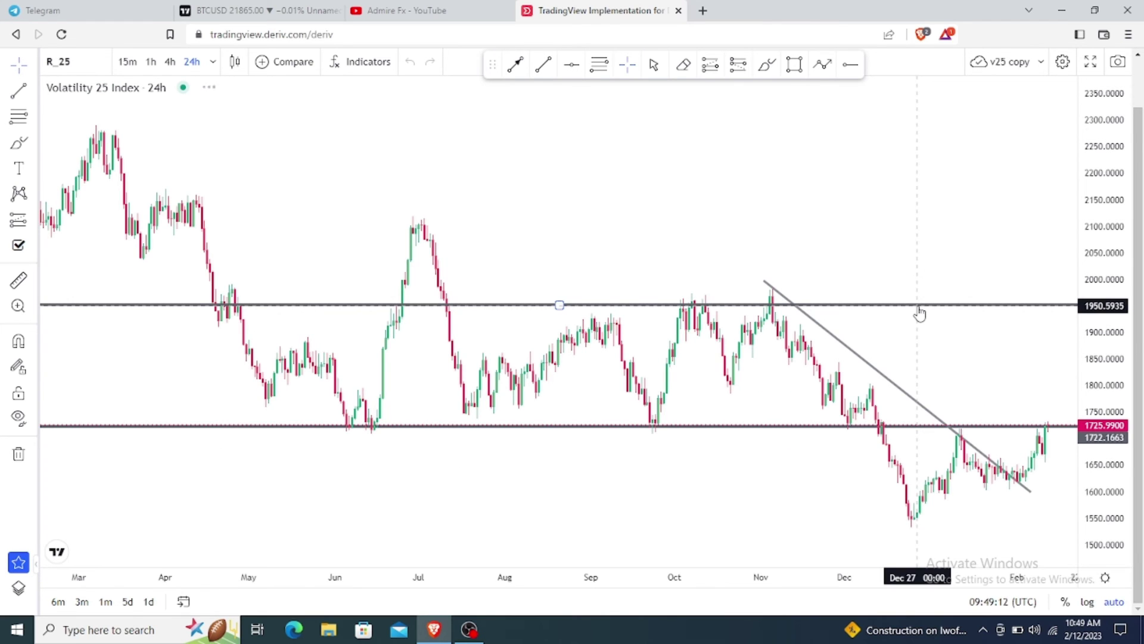
Load the saved "v10 copy" layout to restore the Volatility 10 Index drawings
{"action": "left_click", "coordinate": [1042, 63]}
{"action": "left_click", "coordinate": [1060, 176]}
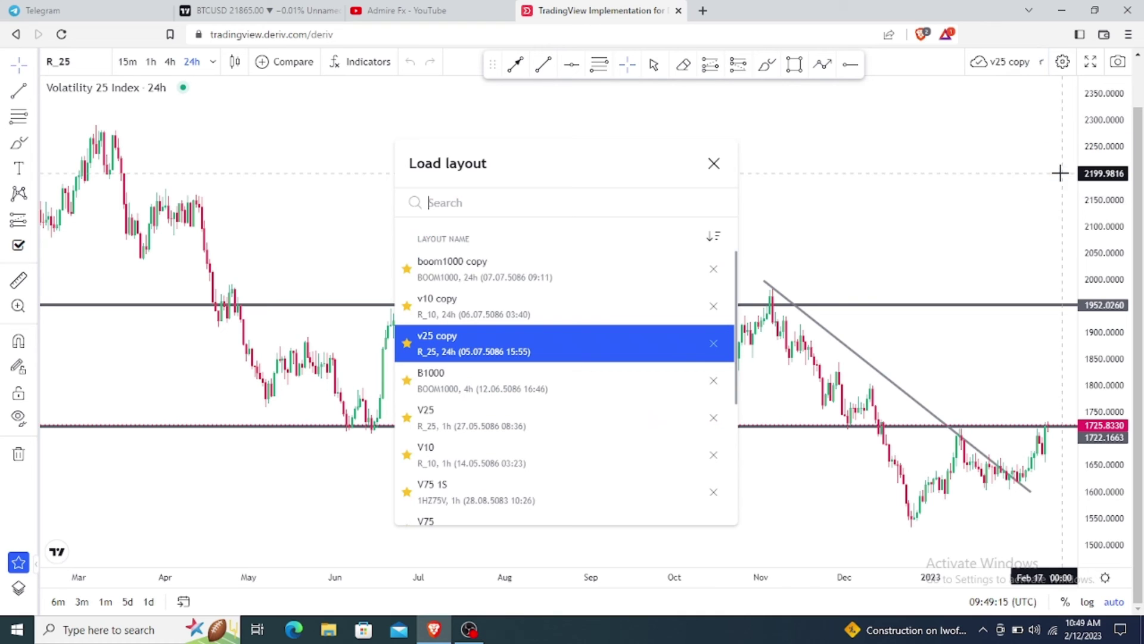
{"action": "left_click", "coordinate": [607, 298]}
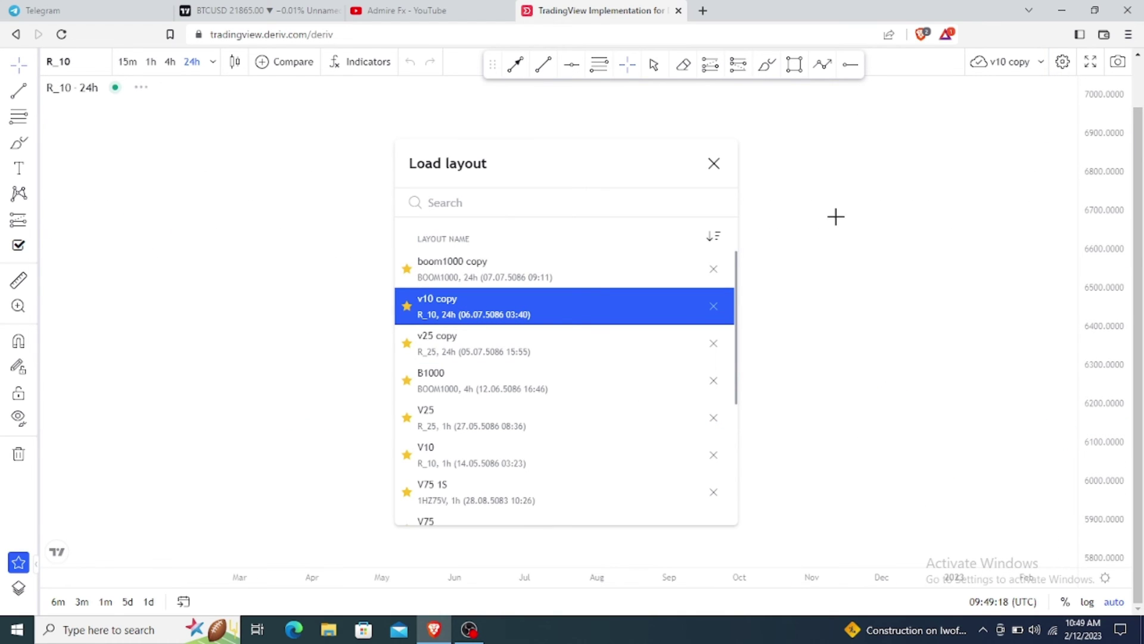
Load the saved "boom1000 copy" layout to restore the Boom 1000 drawings, and look over the chart
{"action": "left_click", "coordinate": [1042, 63]}
{"action": "left_click", "coordinate": [1037, 179]}
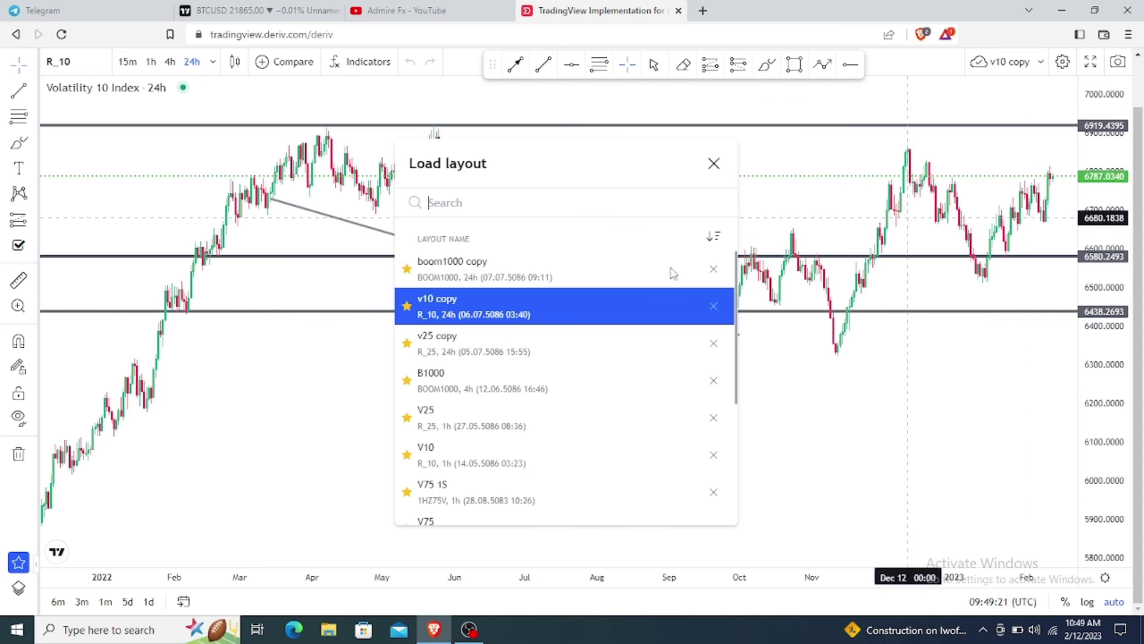
{"action": "left_click", "coordinate": [489, 264]}
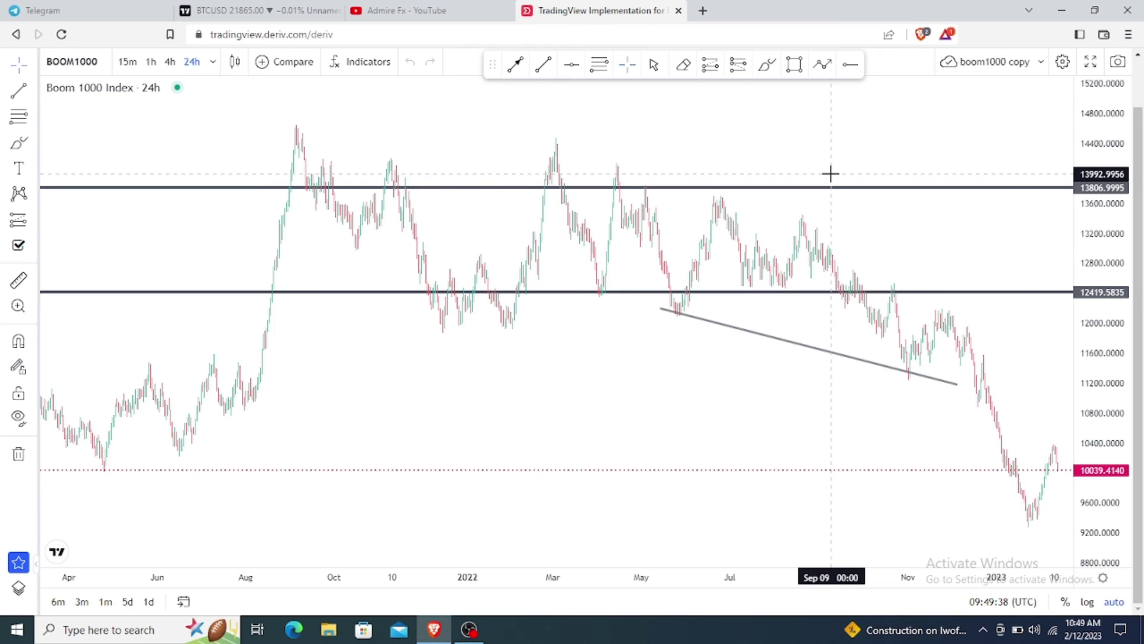
{"action": "scroll", "coordinate": [764, 355], "scroll_direction": "up", "scroll_amount": 3}
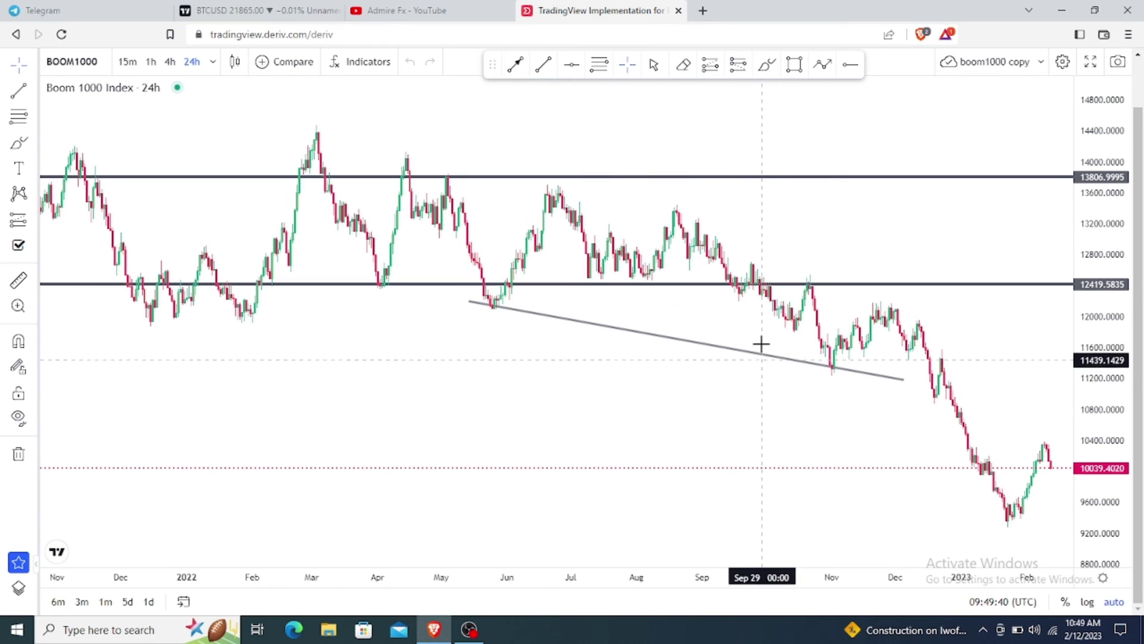
Draw a descending trend line above the Boom 1000 candles from about 14,279 in mid-June to about 12,040 in late January
{"action": "left_click", "coordinate": [1041, 63]}
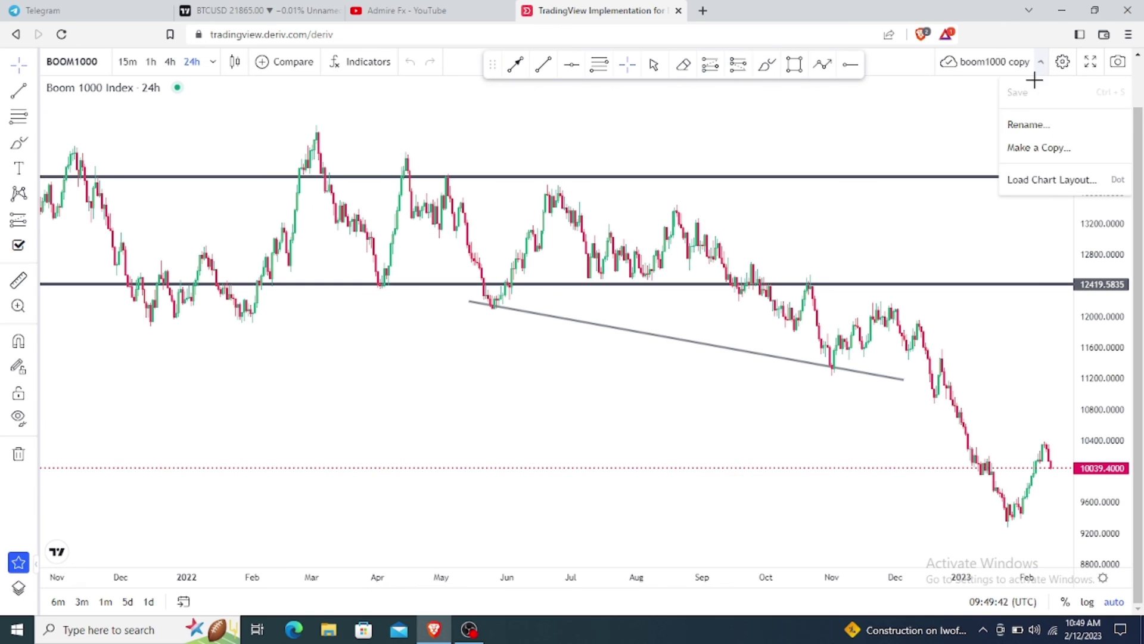
{"action": "left_click", "coordinate": [935, 143]}
{"action": "left_click", "coordinate": [543, 64]}
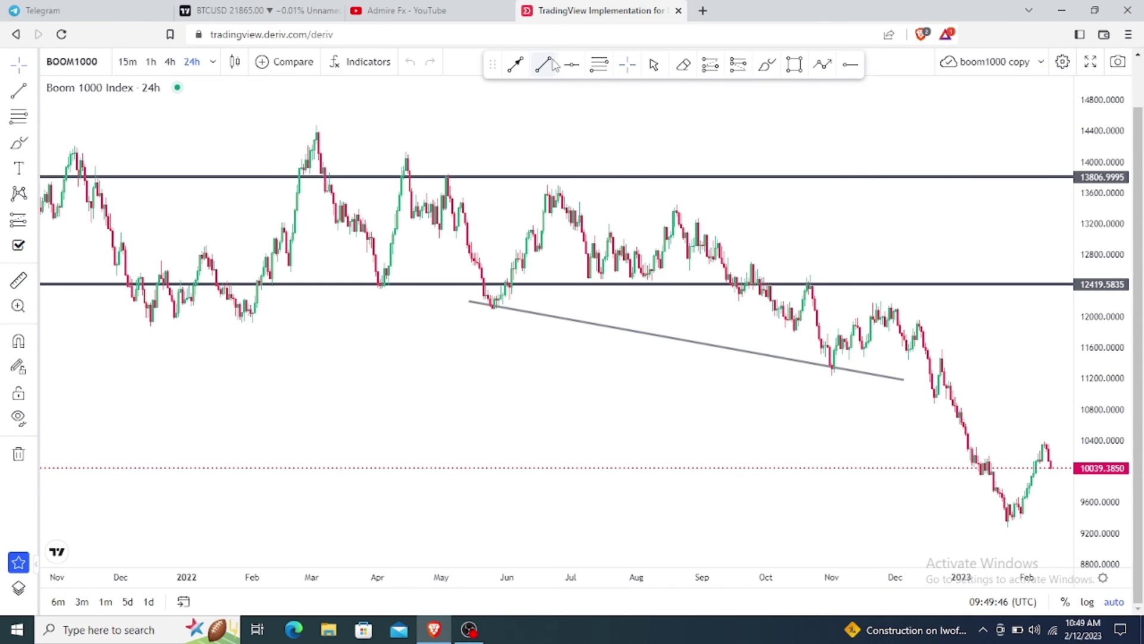
{"action": "left_click", "coordinate": [543, 140]}
{"action": "left_click", "coordinate": [1024, 314]}
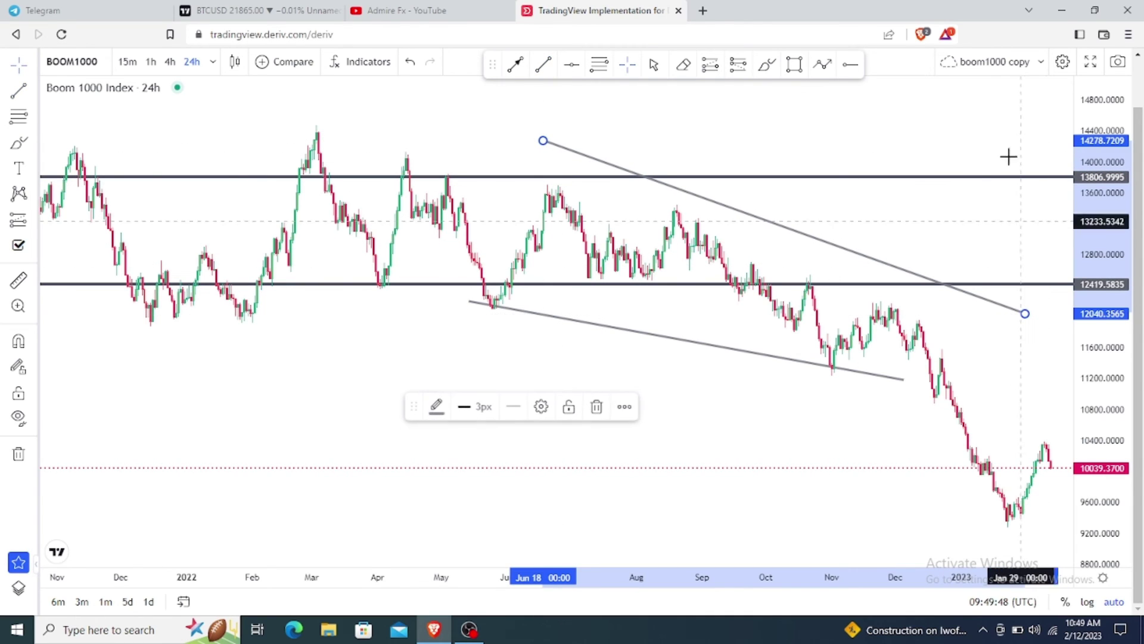
Look over the save options and the saved layout list, and save the updated "boom1000 copy" layout
{"action": "left_click", "coordinate": [1041, 64]}
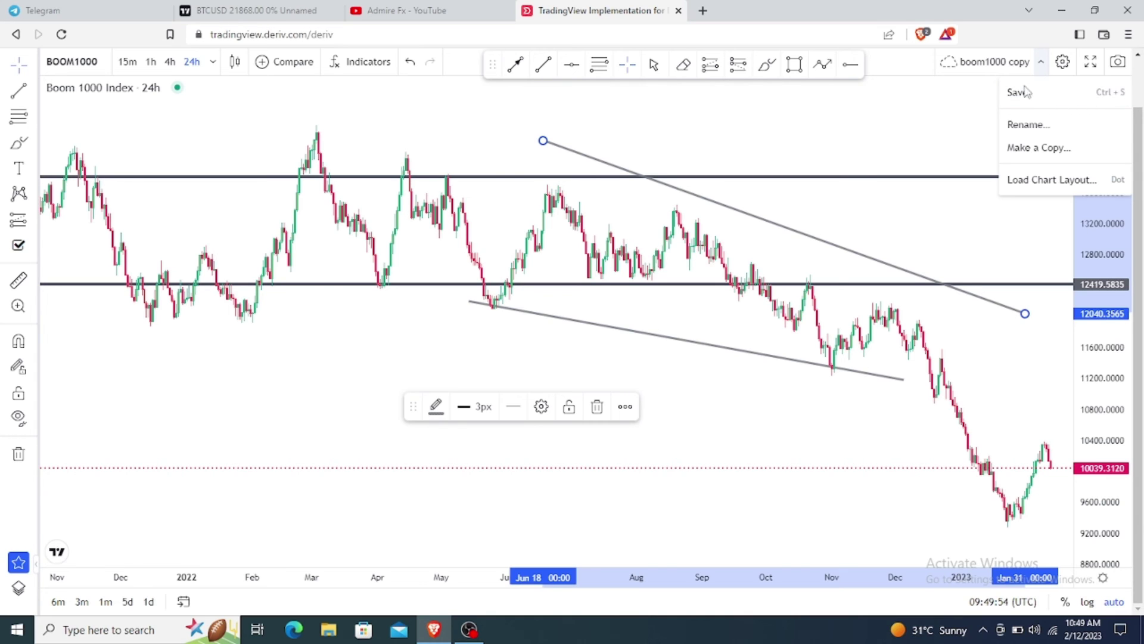
{"action": "left_click", "coordinate": [875, 132]}
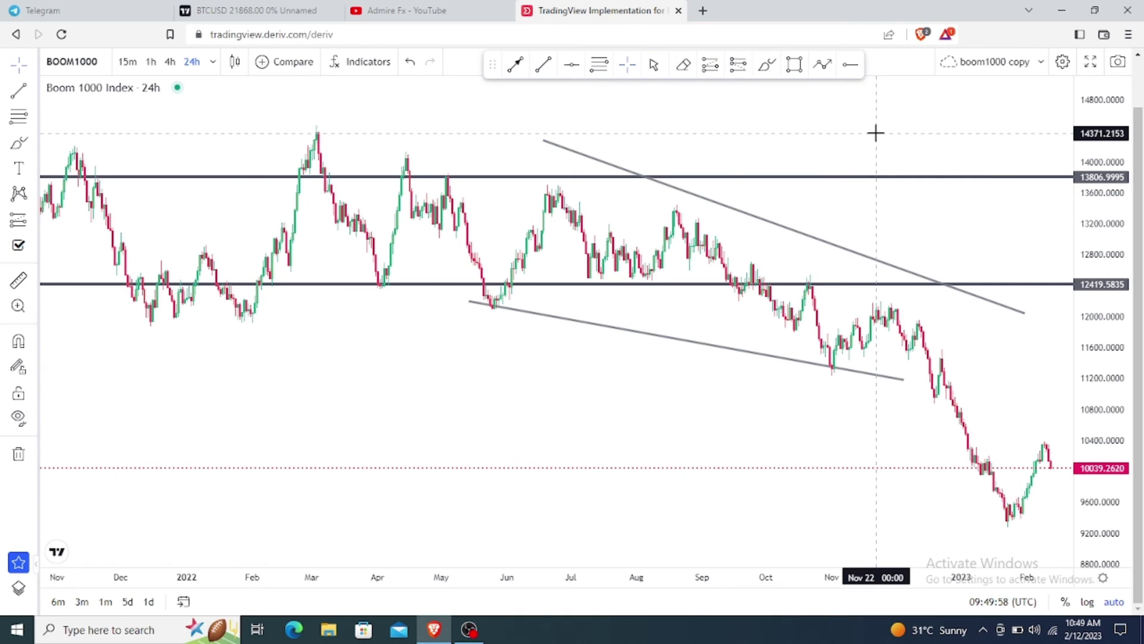
{"action": "key", "text": "period"}
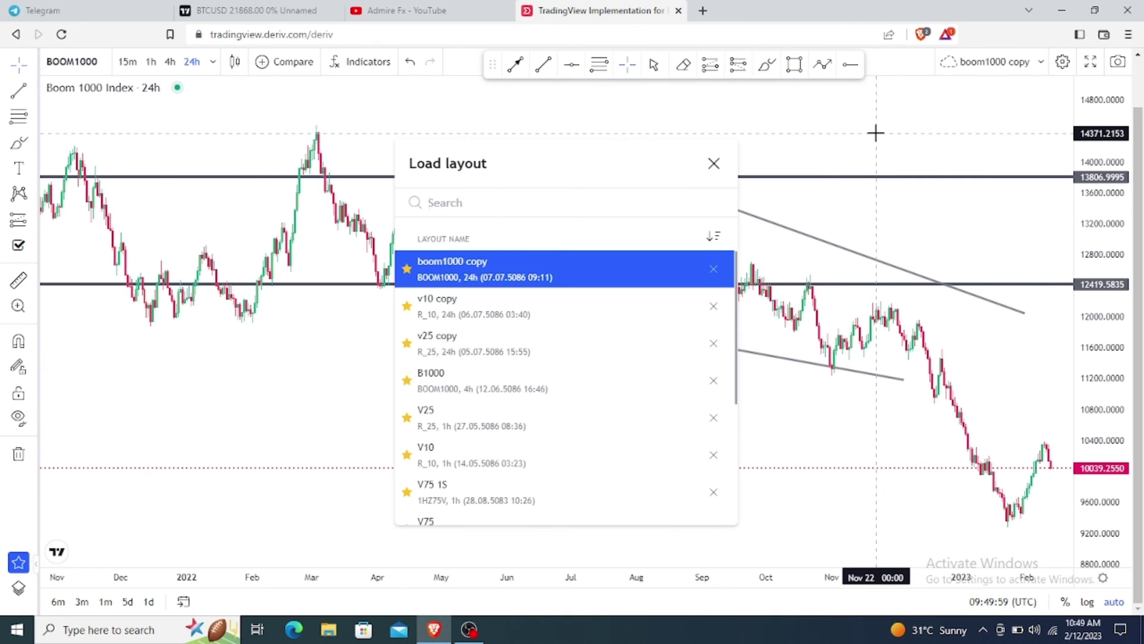
{"action": "left_click", "coordinate": [713, 163]}
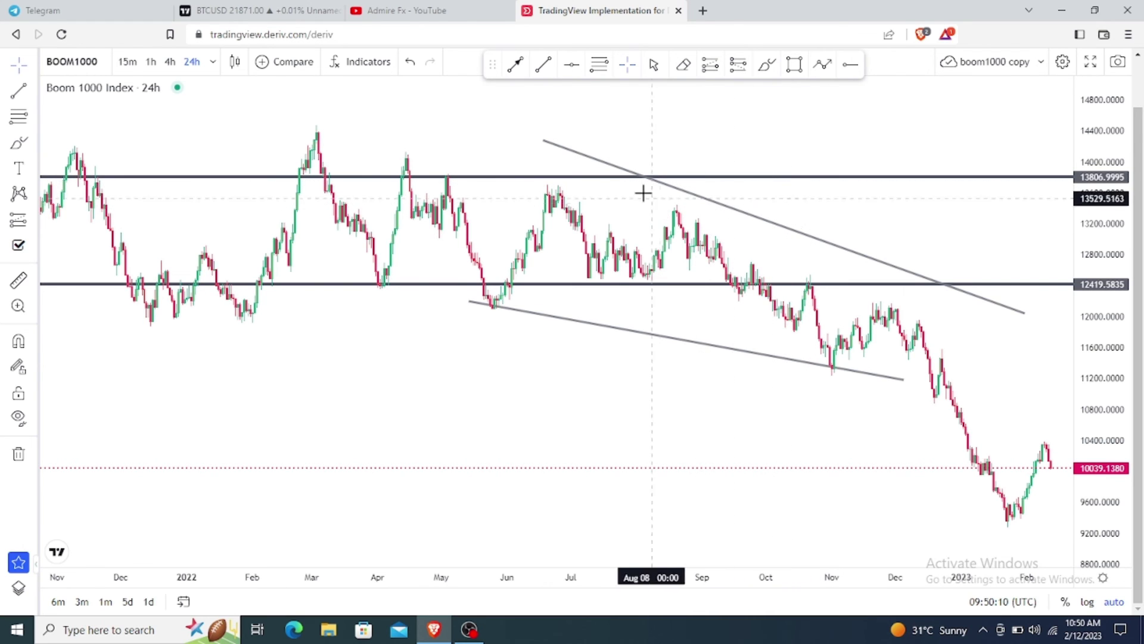
Reposition the upper trend line along the candle highs, from about 14,565 on Feb 18 to about 12,716 on Nov 20
{"action": "left_click_drag", "start_coordinate": [542, 141], "coordinate": [288, 118]}
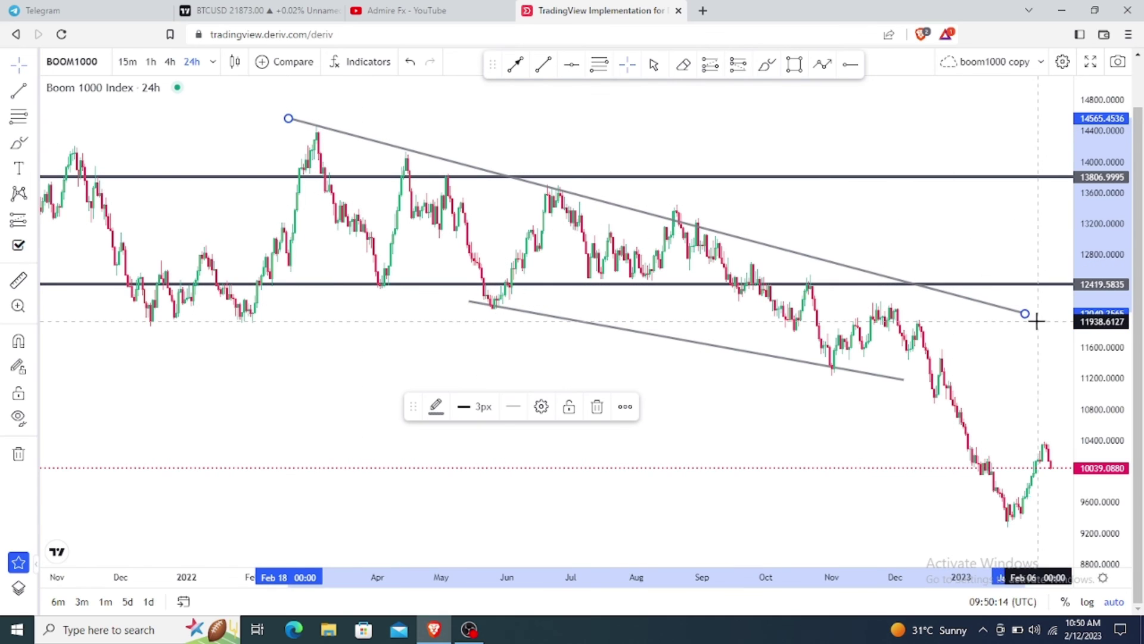
{"action": "left_click_drag", "start_coordinate": [1025, 312], "coordinate": [874, 265]}
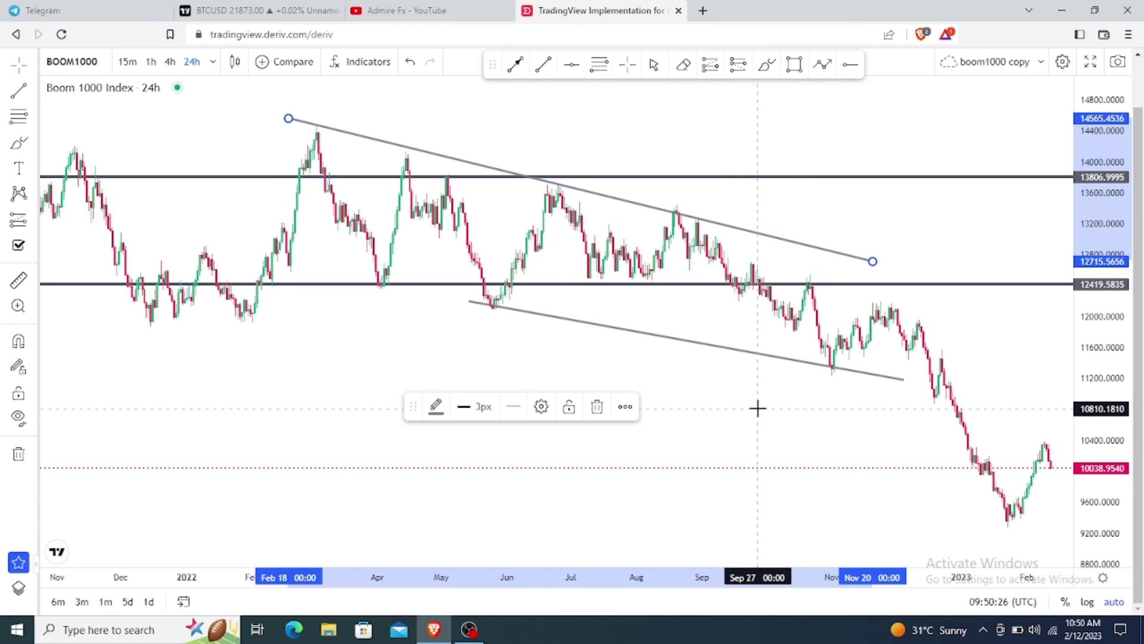
Switch to Telegram, find the original "SELL B1000 NOW" signal in the AdmireFx Community channel, and view its chart image enlarged
{"action": "left_click", "coordinate": [119, 7]}
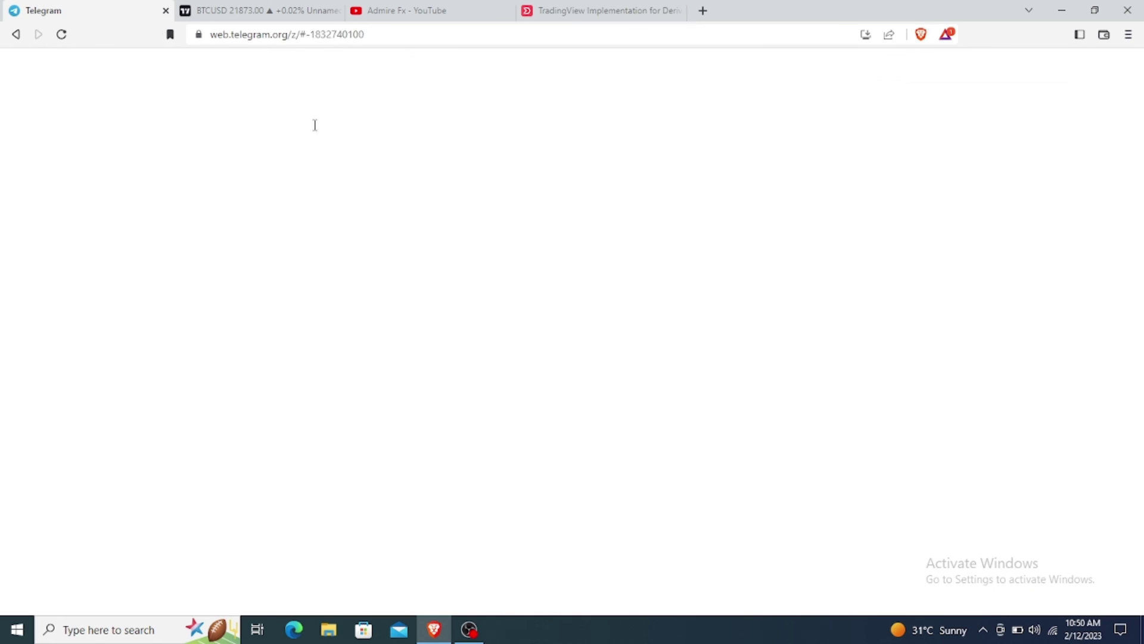
{"action": "scroll", "coordinate": [486, 199], "scroll_direction": "down", "scroll_amount": 5}
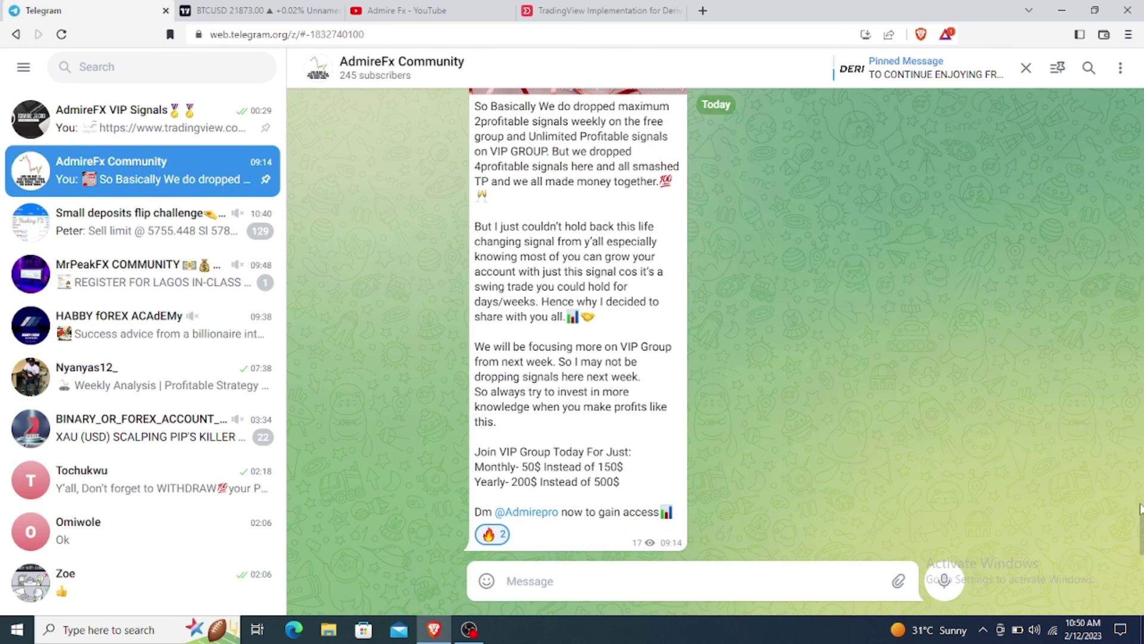
{"action": "scroll", "coordinate": [632, 322], "scroll_direction": "up", "scroll_amount": 10}
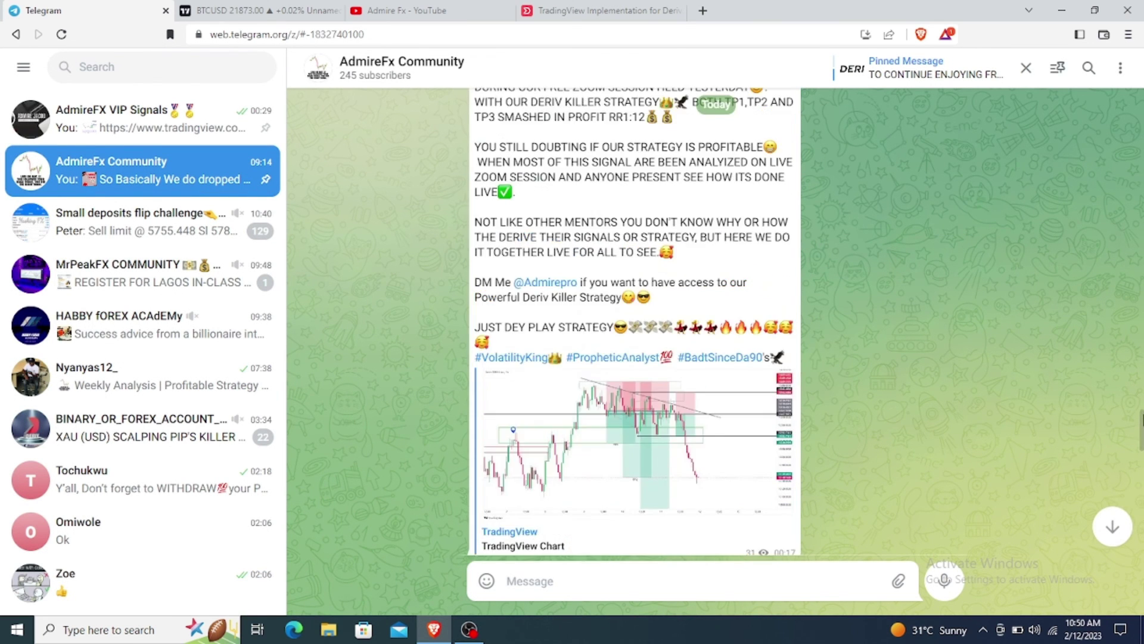
{"action": "scroll", "coordinate": [733, 311], "scroll_direction": "up", "scroll_amount": 5}
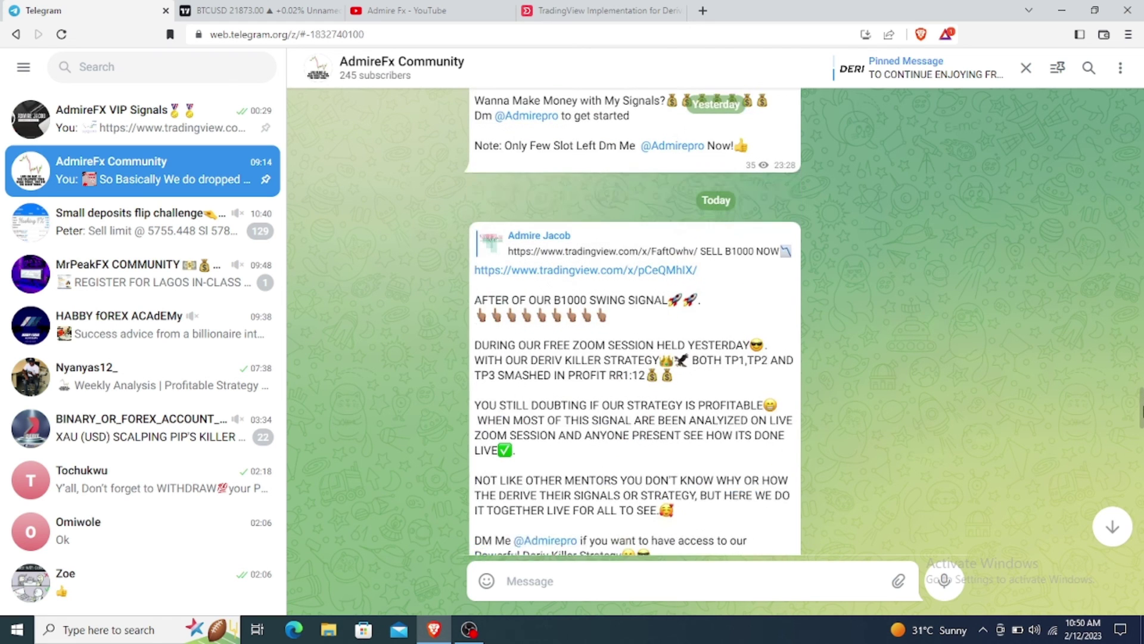
{"action": "left_click", "coordinate": [699, 285]}
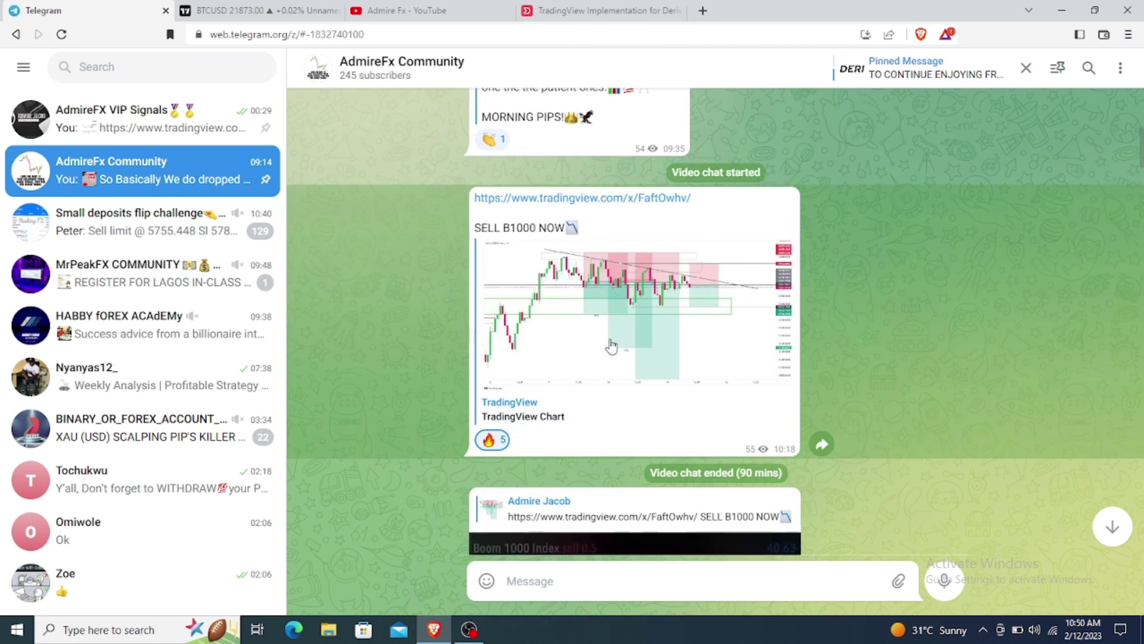
{"action": "left_click", "coordinate": [600, 323]}
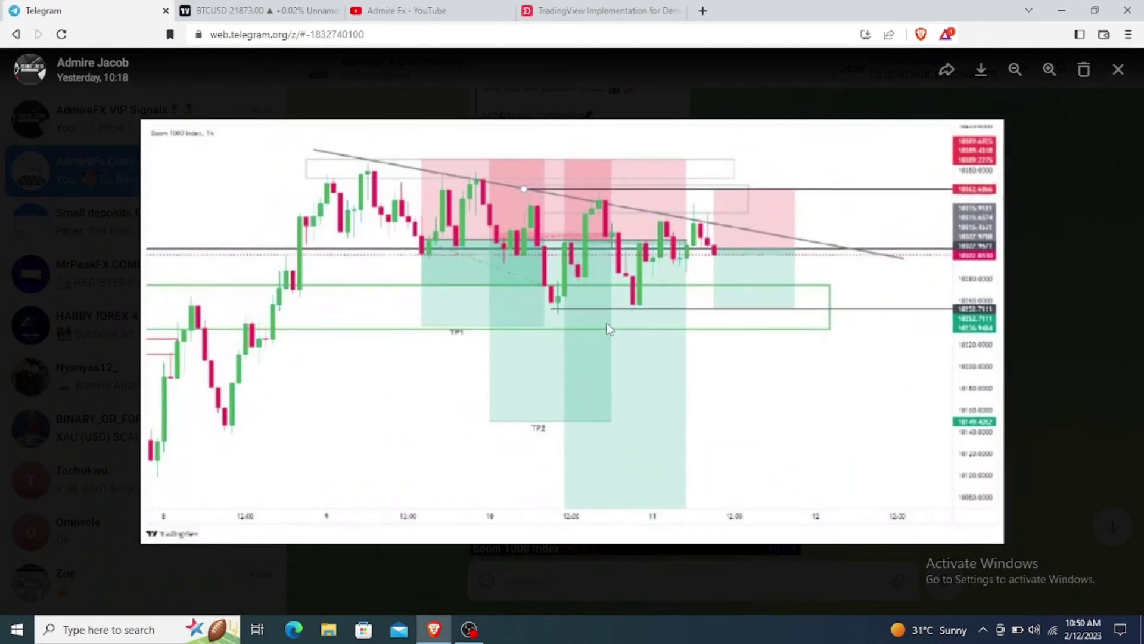
{"action": "left_click", "coordinate": [1064, 292]}
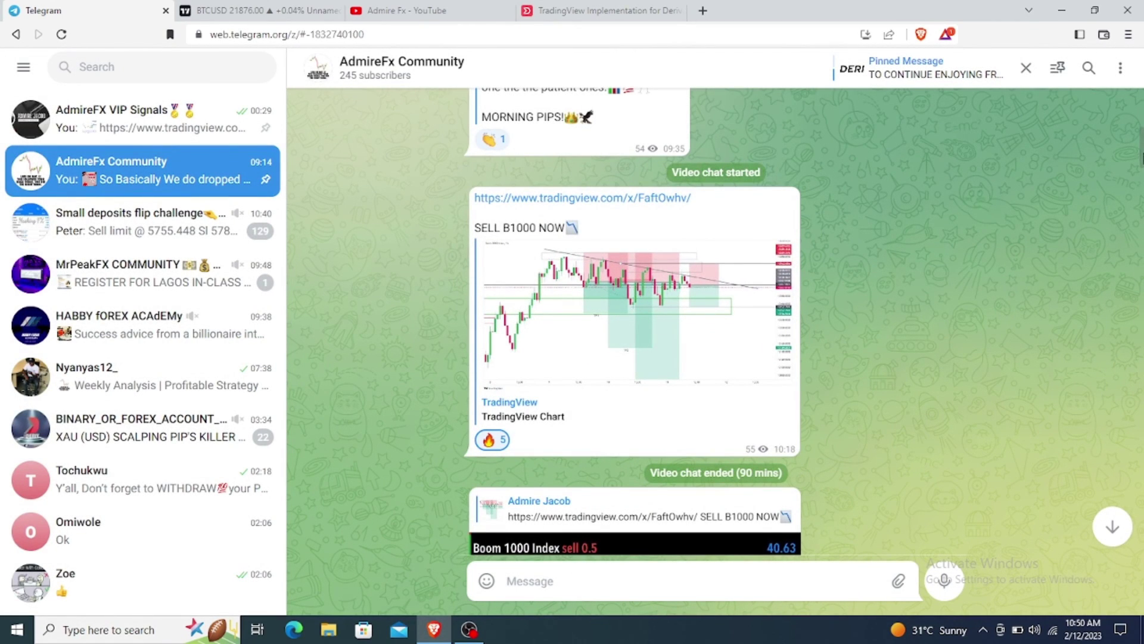
Browse the channel's follow-up posts on the B1000 signal and page through the shared profit screenshots in full view
{"action": "scroll", "coordinate": [634, 322], "scroll_direction": "down", "scroll_amount": 10}
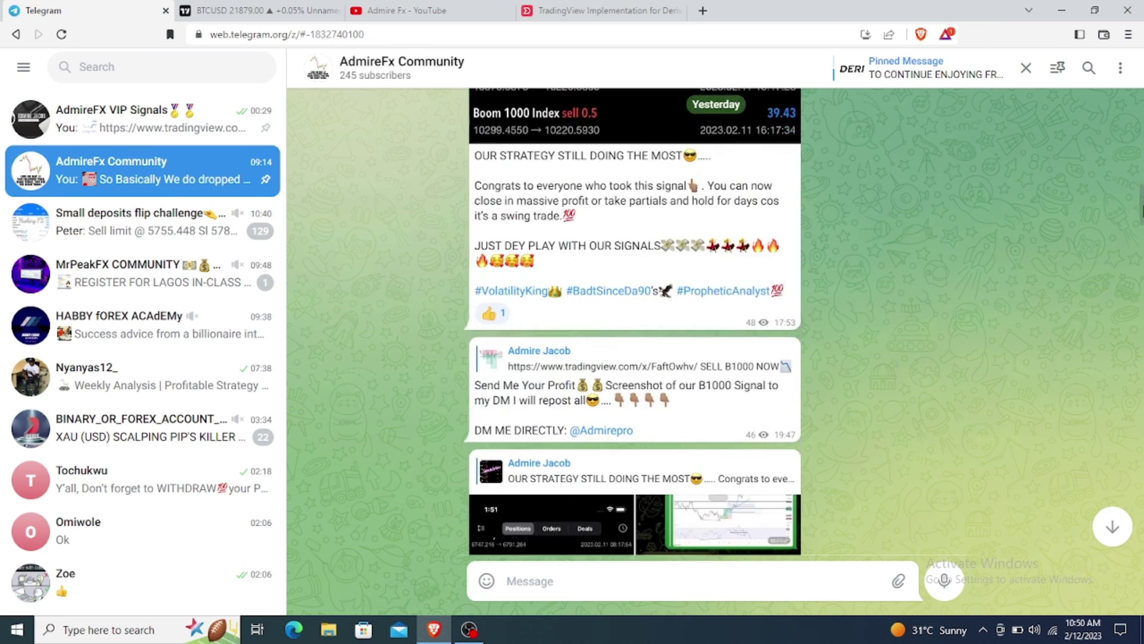
{"action": "scroll", "coordinate": [635, 322], "scroll_direction": "down", "scroll_amount": 6}
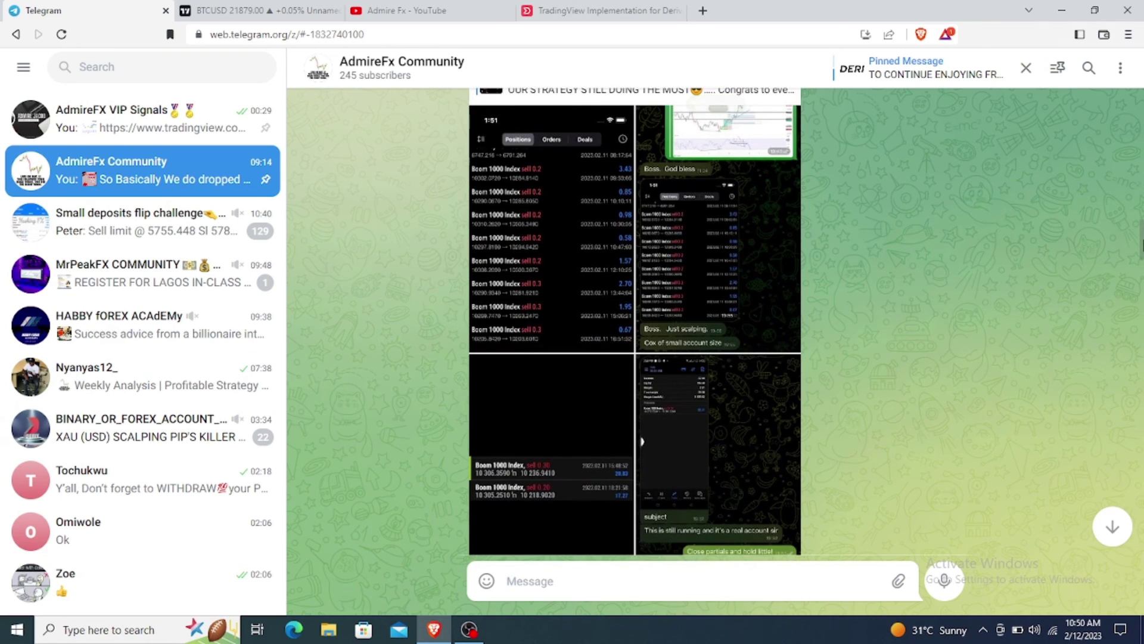
{"action": "scroll", "coordinate": [635, 322], "scroll_direction": "down", "scroll_amount": 2}
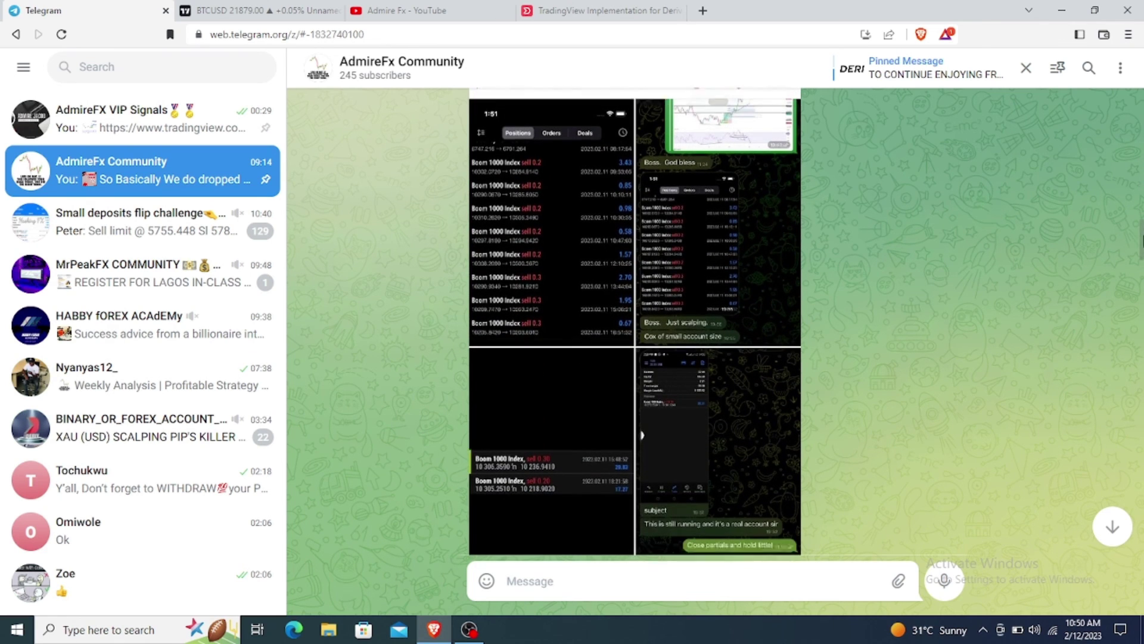
{"action": "left_click", "coordinate": [584, 165]}
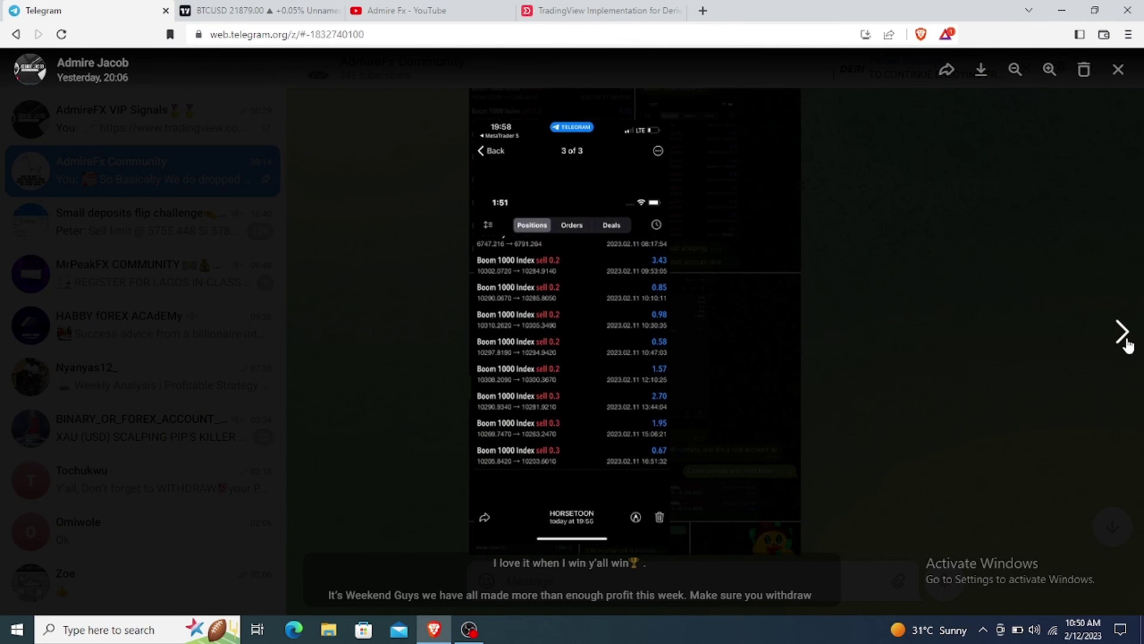
{"action": "left_click", "coordinate": [1123, 332]}
{"action": "left_click", "coordinate": [1123, 332]}
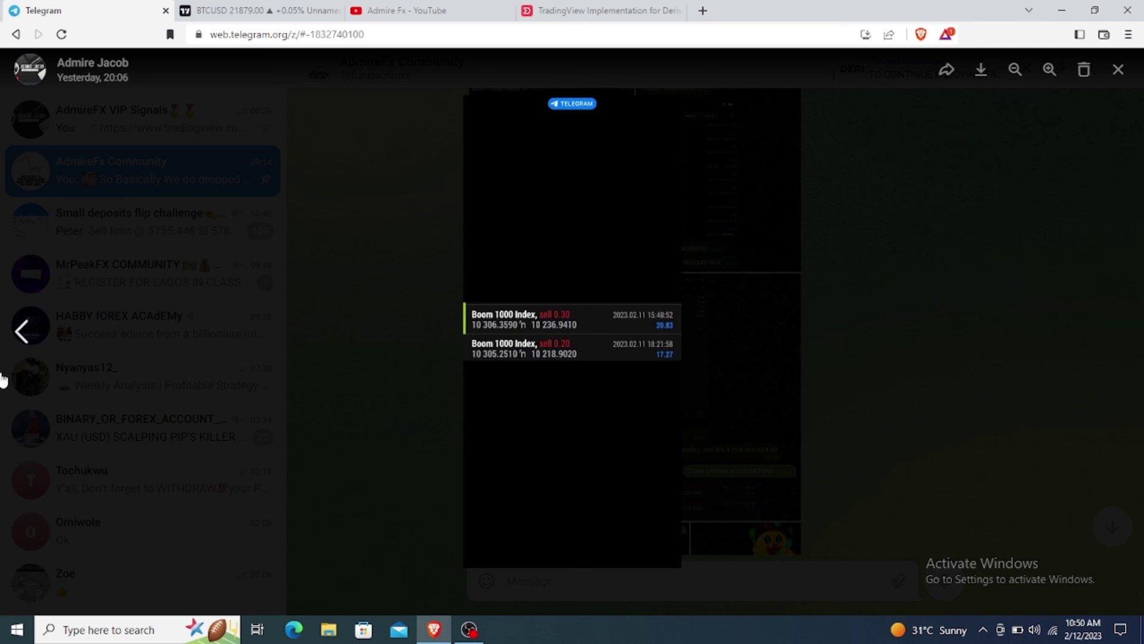
{"action": "left_click", "coordinate": [22, 341]}
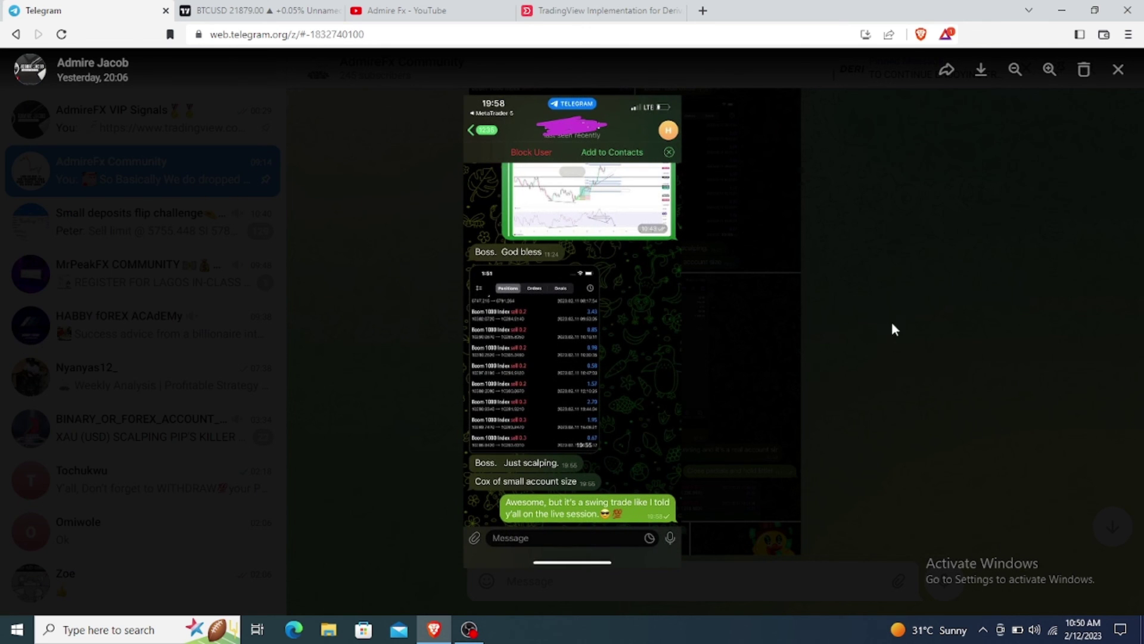
{"action": "left_click", "coordinate": [1123, 332]}
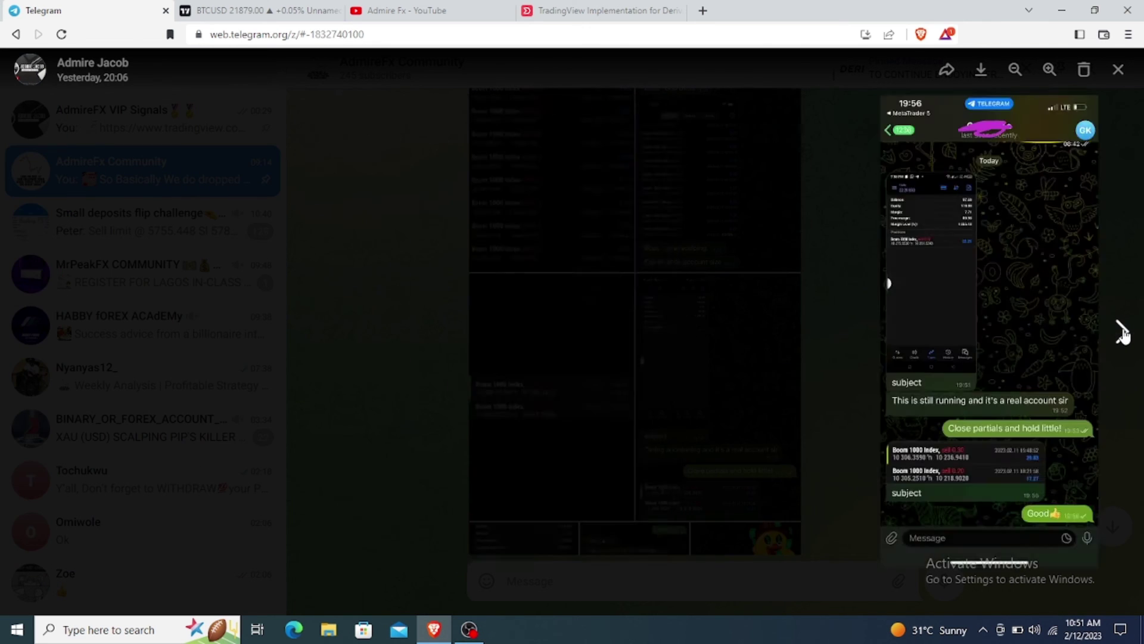
{"action": "left_click", "coordinate": [1123, 332]}
{"action": "left_click", "coordinate": [1122, 332]}
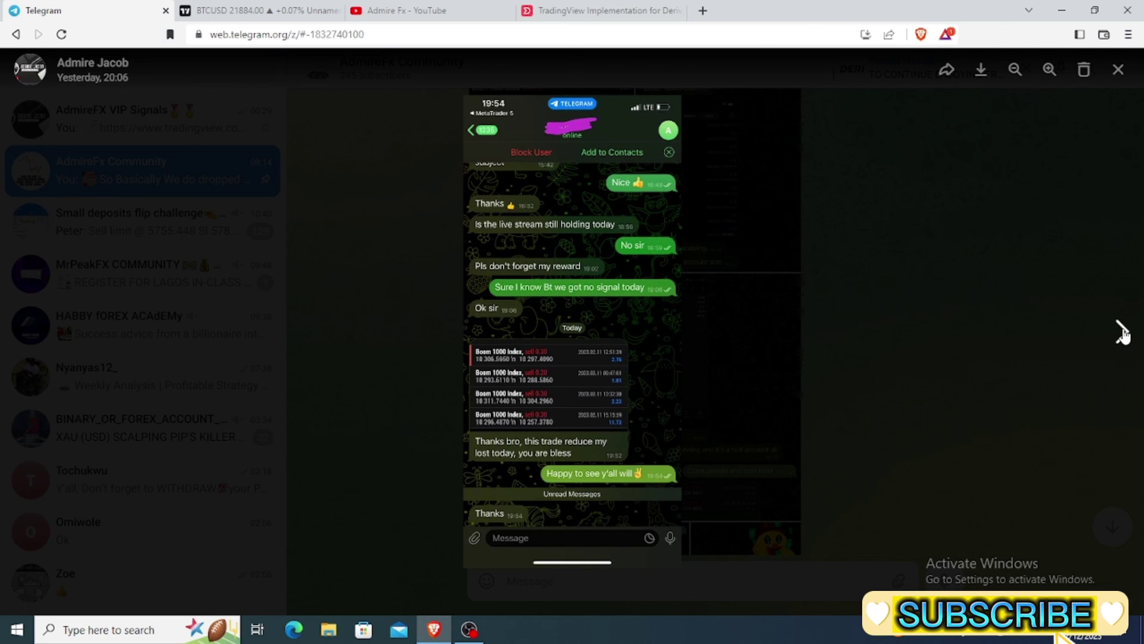
{"action": "left_click", "coordinate": [1122, 331]}
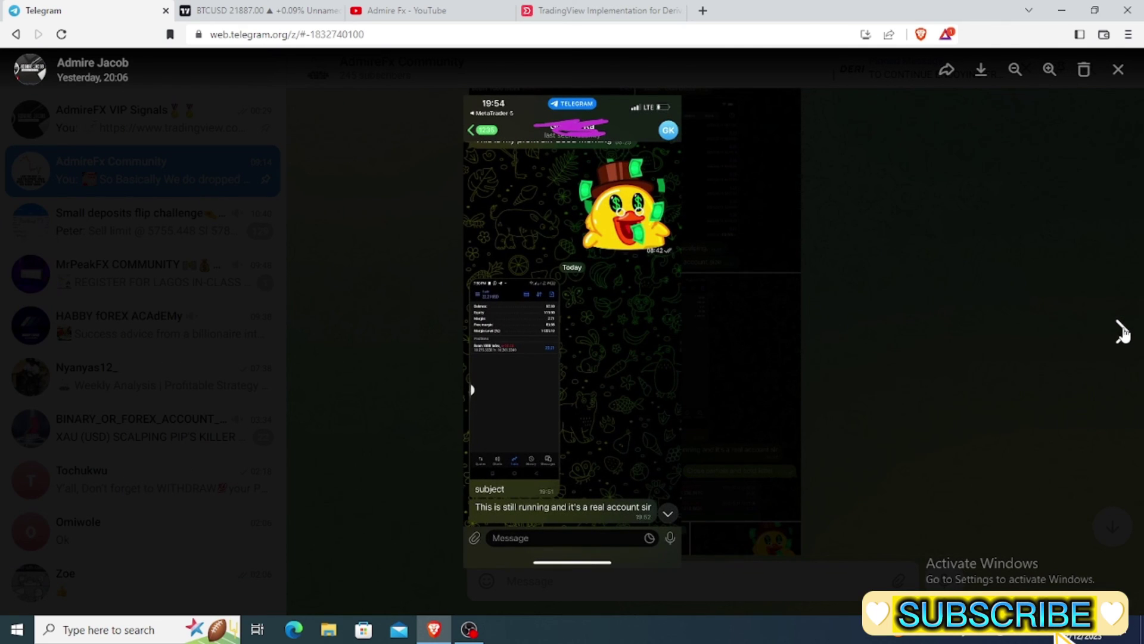
{"action": "left_click", "coordinate": [1123, 332]}
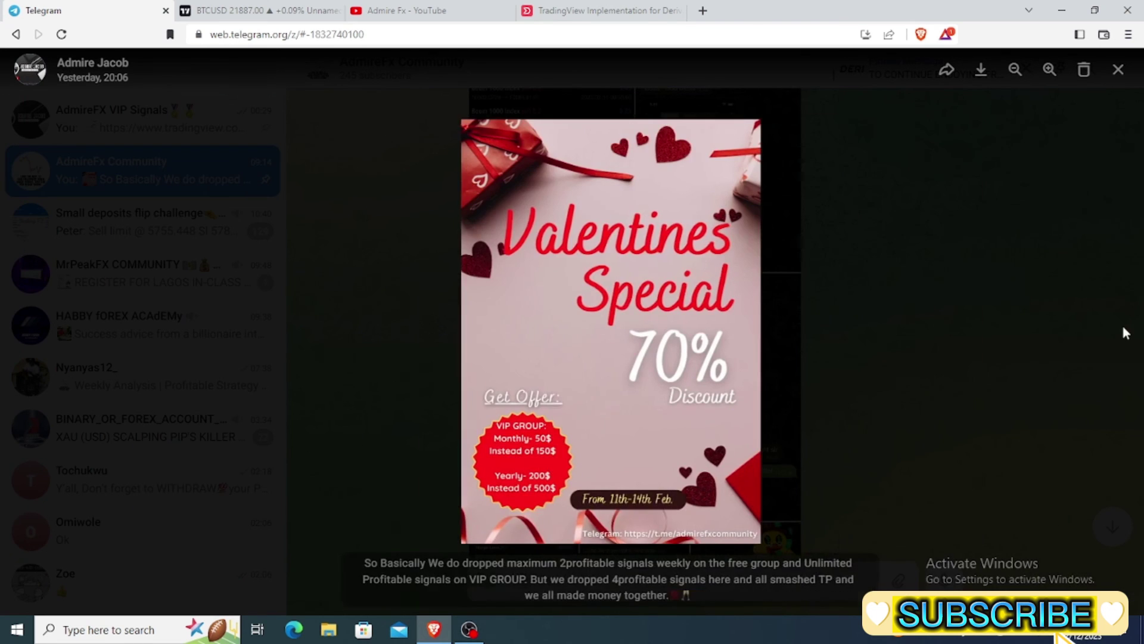
{"action": "left_click", "coordinate": [1123, 332]}
{"action": "left_click", "coordinate": [1122, 332]}
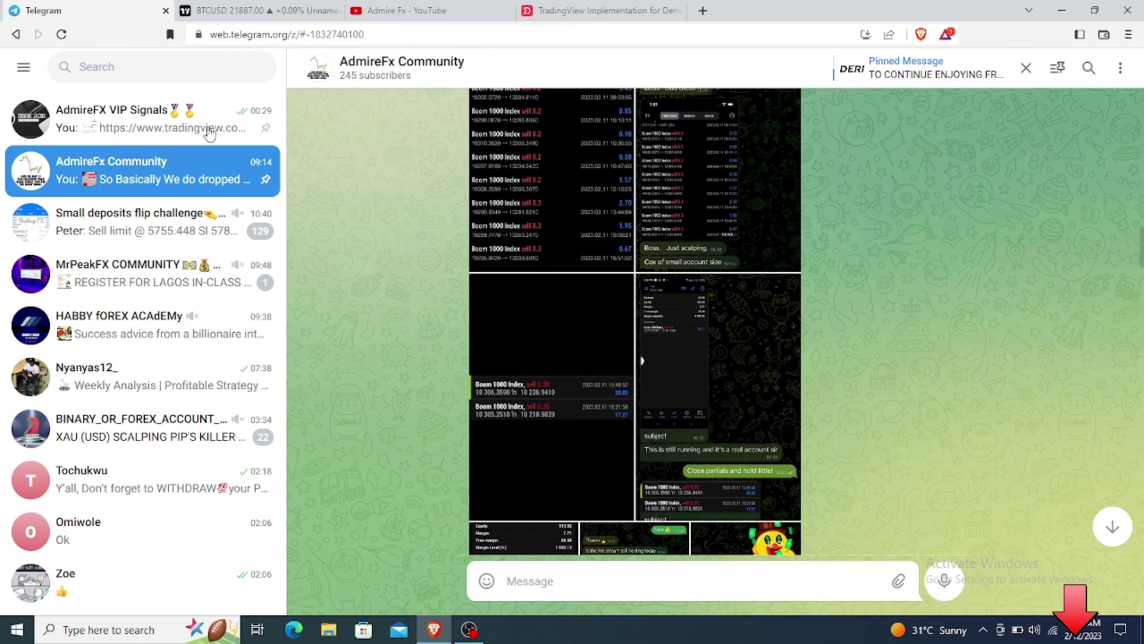
Switch to the Admire Fx YouTube channel's videos page
{"action": "left_click", "coordinate": [498, 23]}
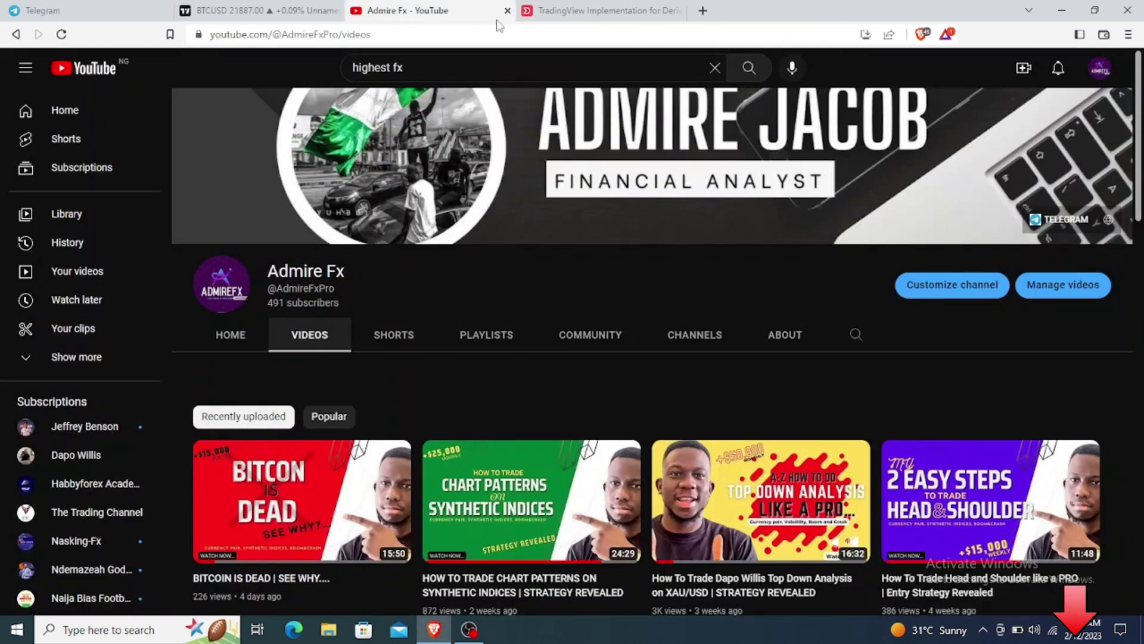